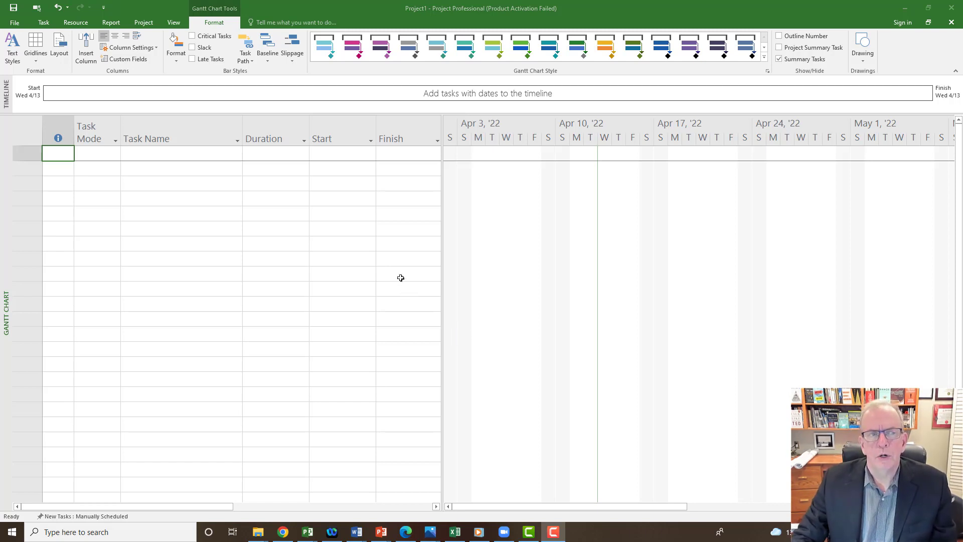
# Step: Add a nonworking exception named Good Friday on April 15, 2022 to the Standard project calendar
pyautogui.click(144, 23)
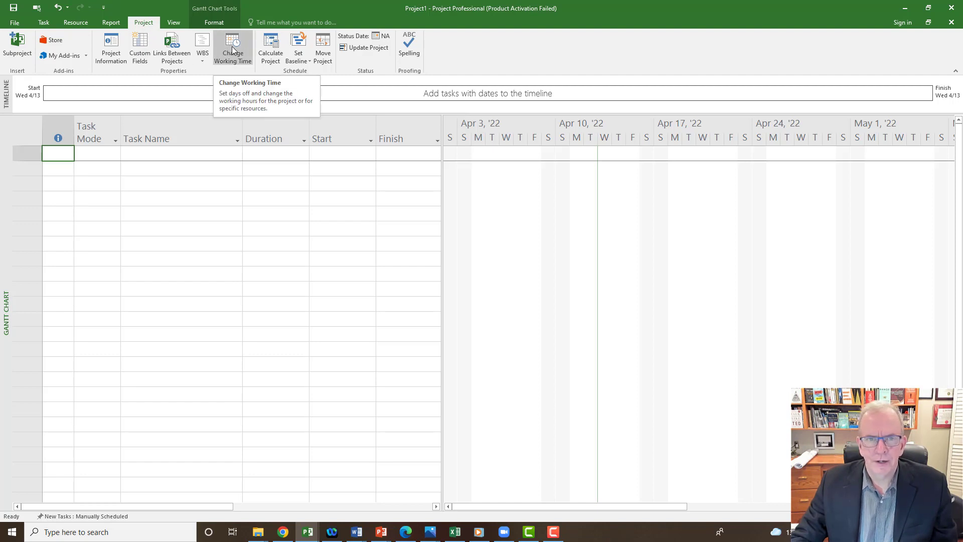
pyautogui.click(231, 48)
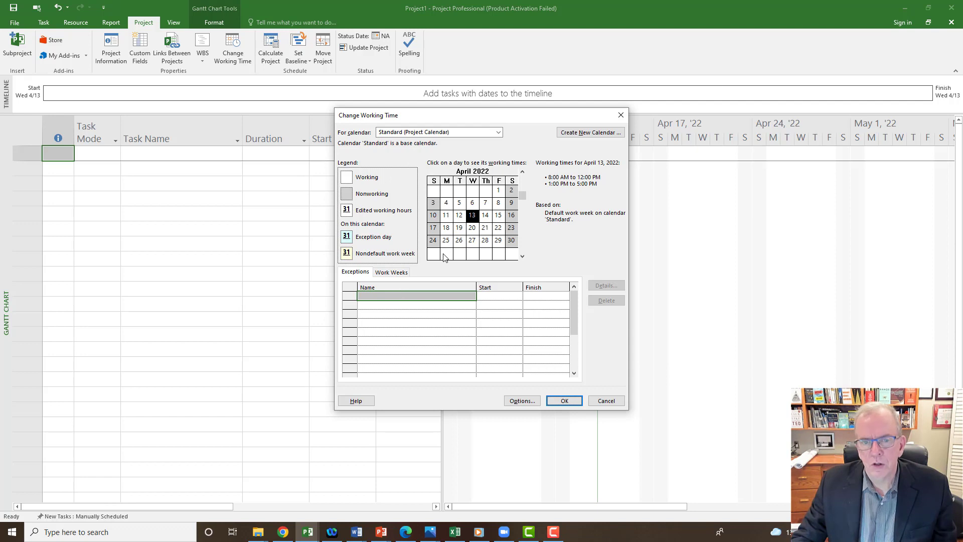
pyautogui.click(498, 215)
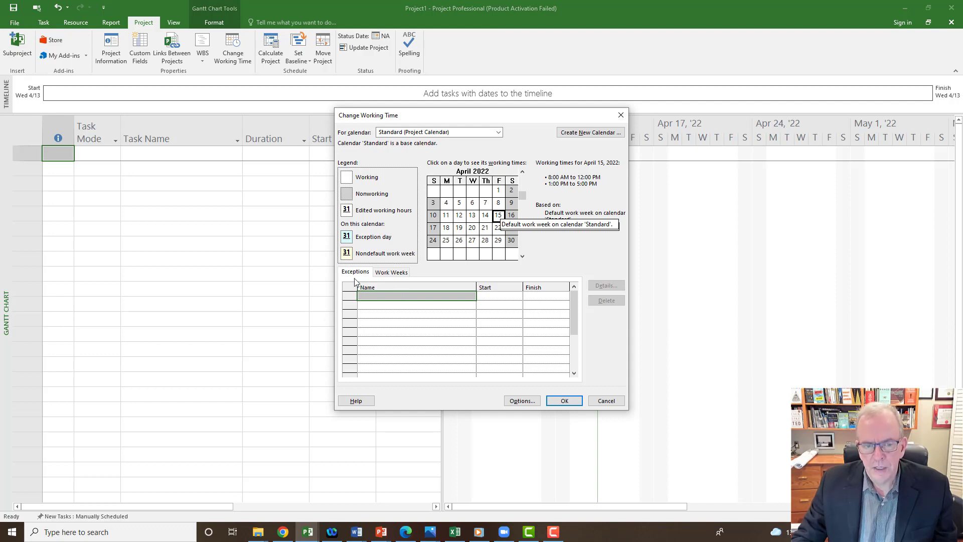
pyautogui.click(398, 296)
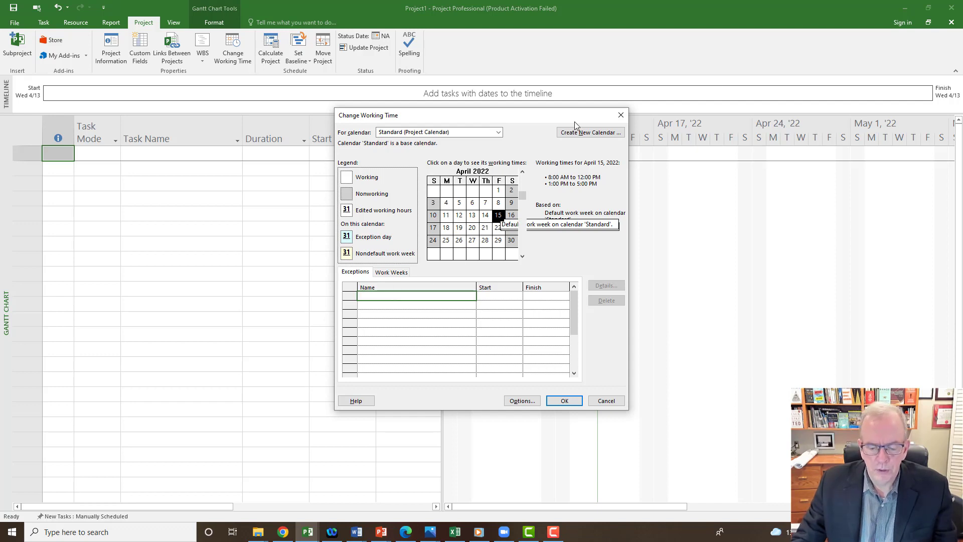
pyautogui.write('Goo')
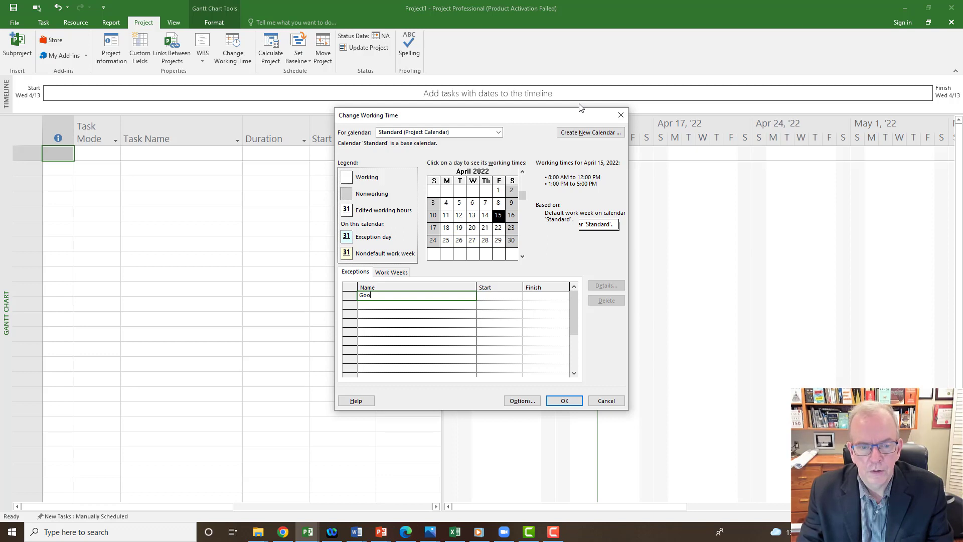
pyautogui.write('d Friday')
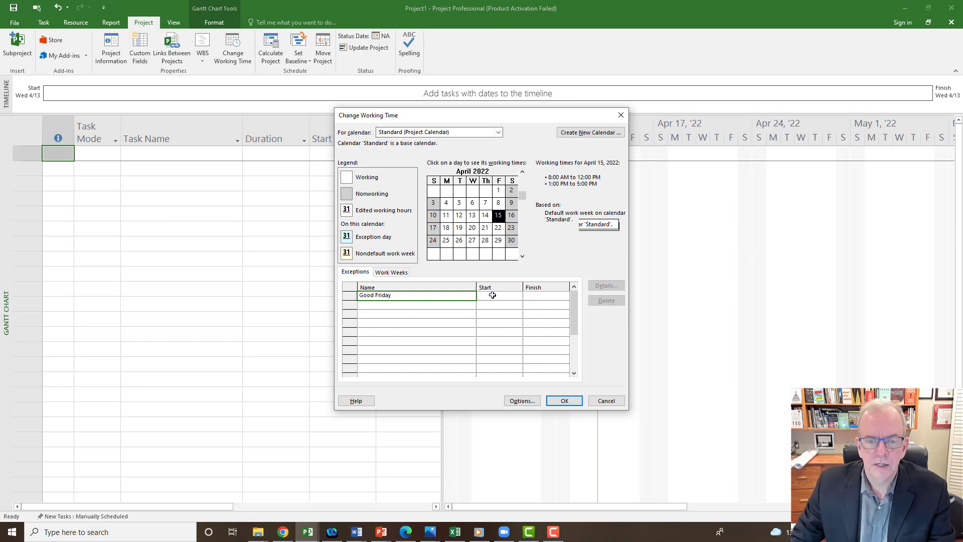
pyautogui.click(493, 295)
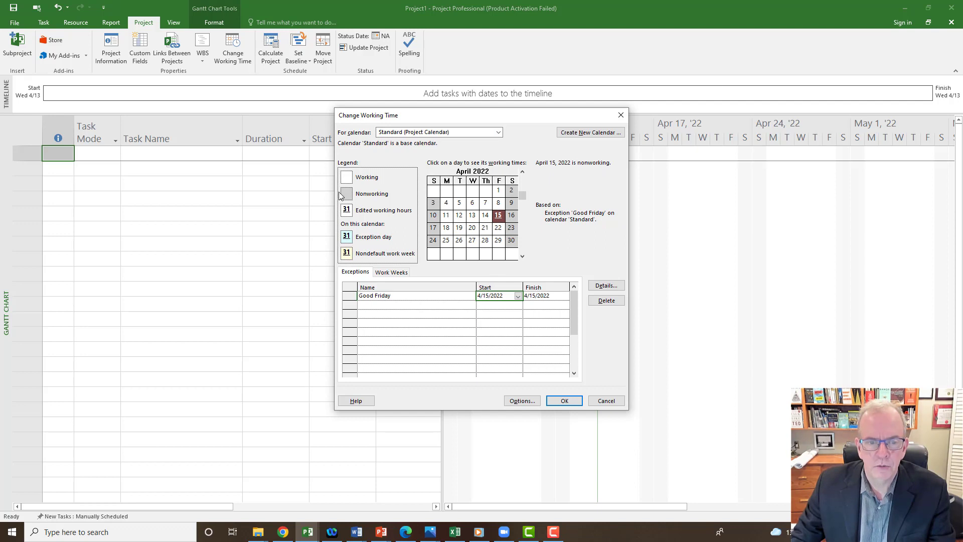
pyautogui.click(424, 305)
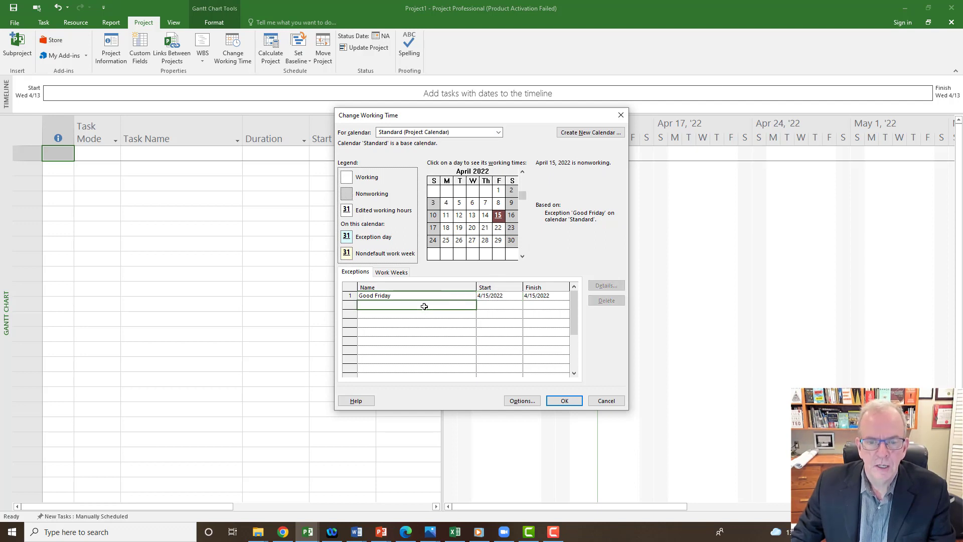
pyautogui.click(563, 401)
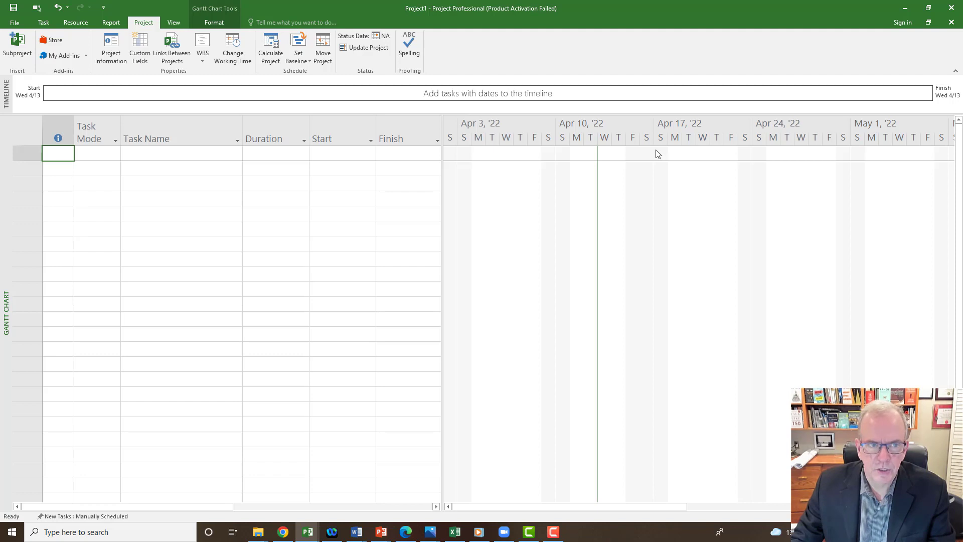
# Step: In the Standard calendar's default work week, give Sunday specific working times starting at 7:00 AM
pyautogui.click(232, 49)
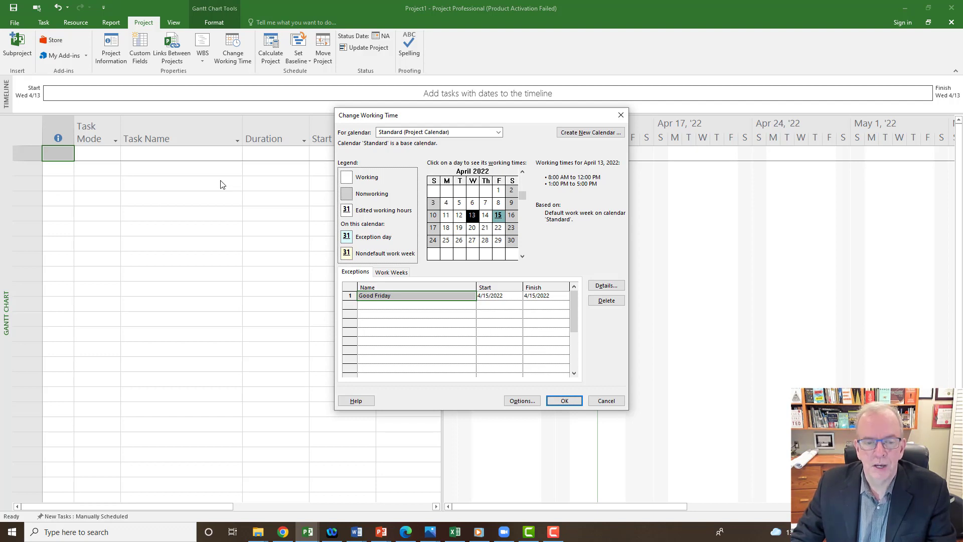
pyautogui.click(389, 276)
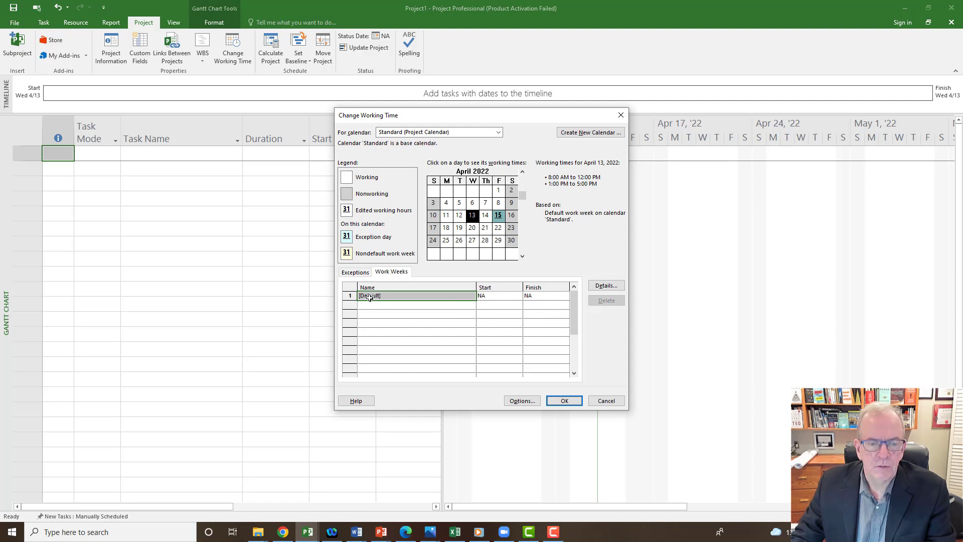
pyautogui.click(604, 286)
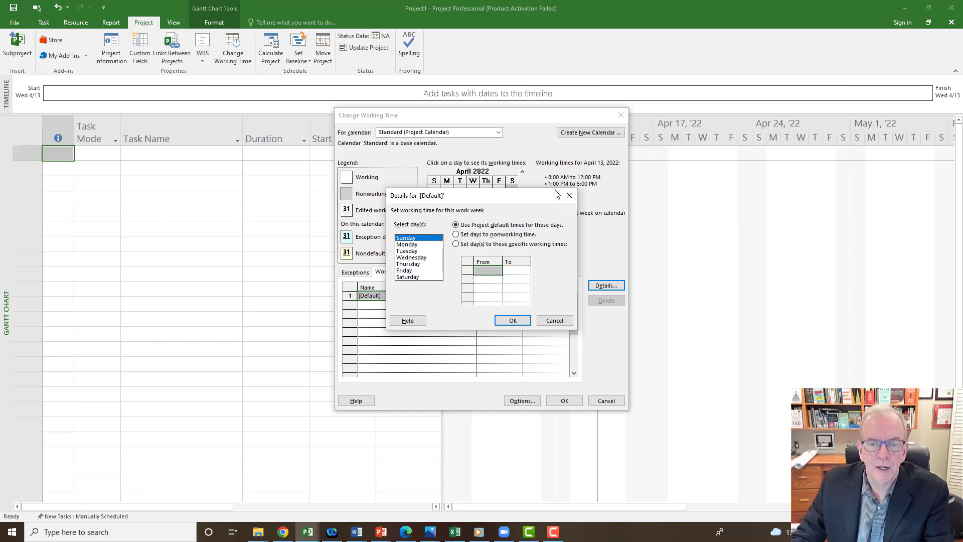
pyautogui.moveTo(521, 196); pyautogui.dragTo(513, 232)
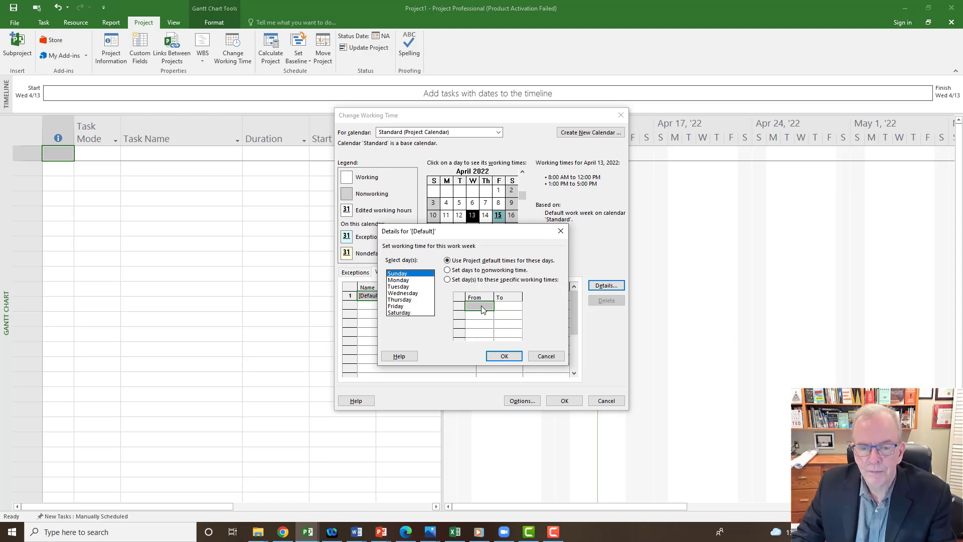
pyautogui.click(447, 279)
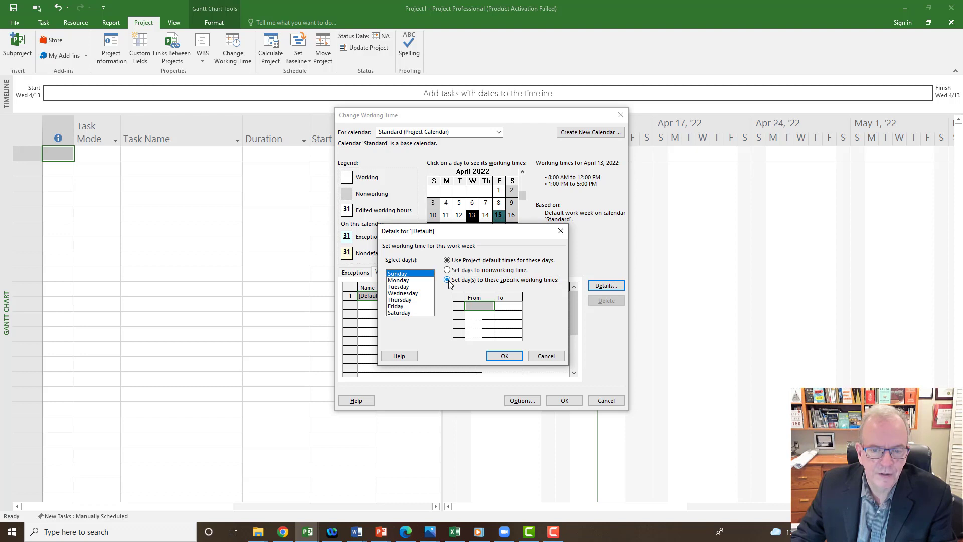
pyautogui.click(493, 308)
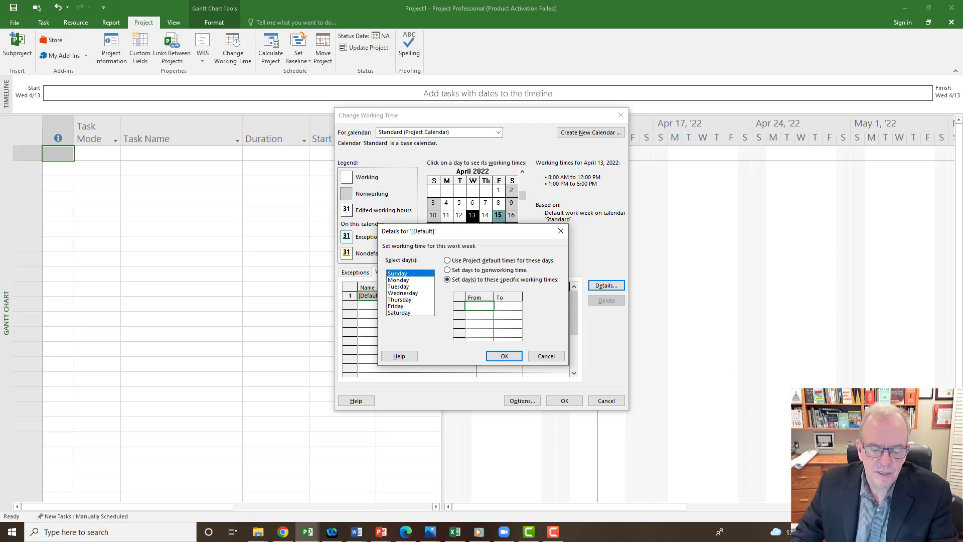
pyautogui.write('7')
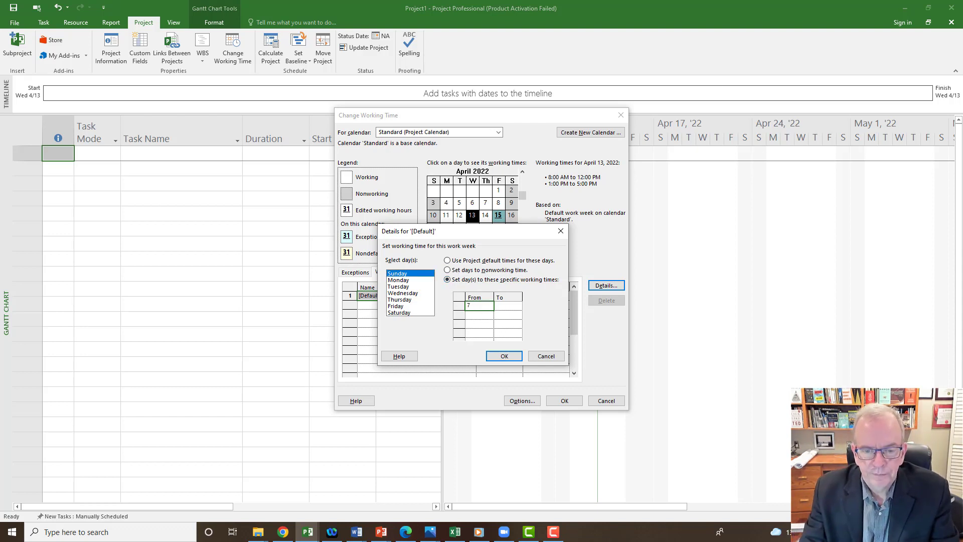
pyautogui.press('Return')
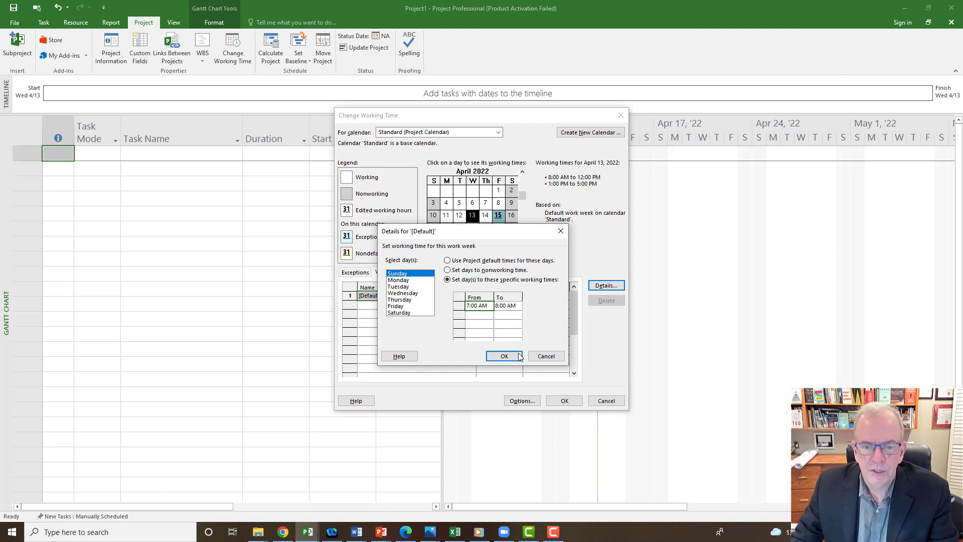
# Step: Set the end of Sunday's working time to 4:30 PM
pyautogui.click(510, 306)
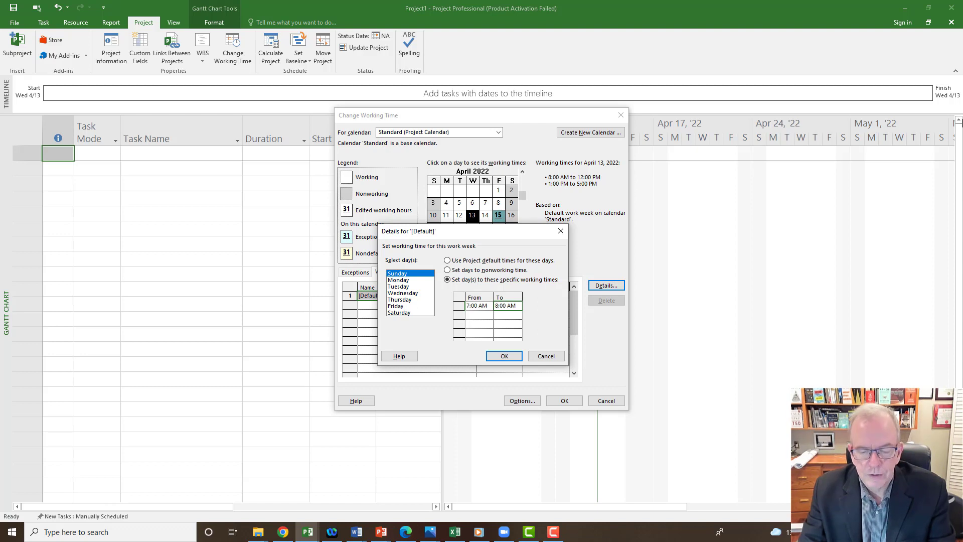
pyautogui.write('4:30PM')
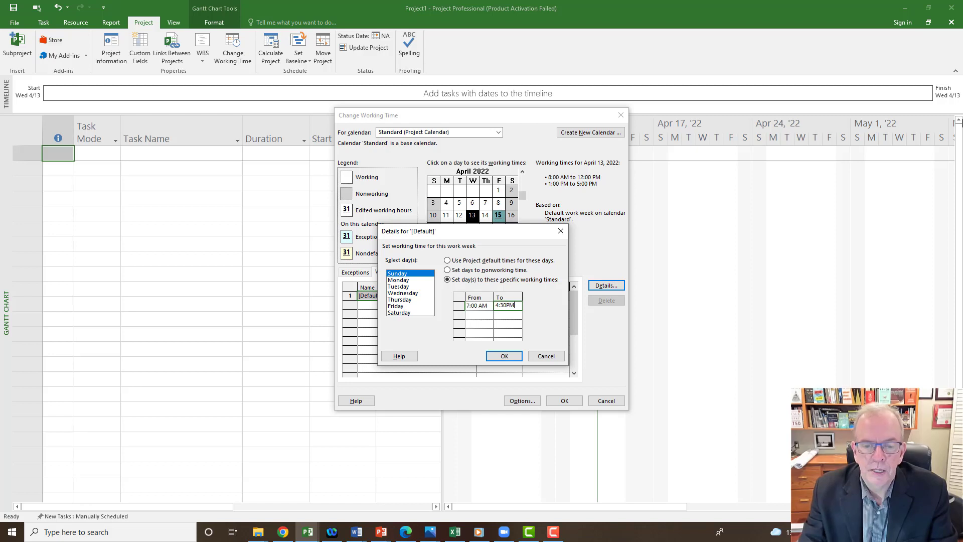
pyautogui.click(479, 314)
pyautogui.click(476, 305)
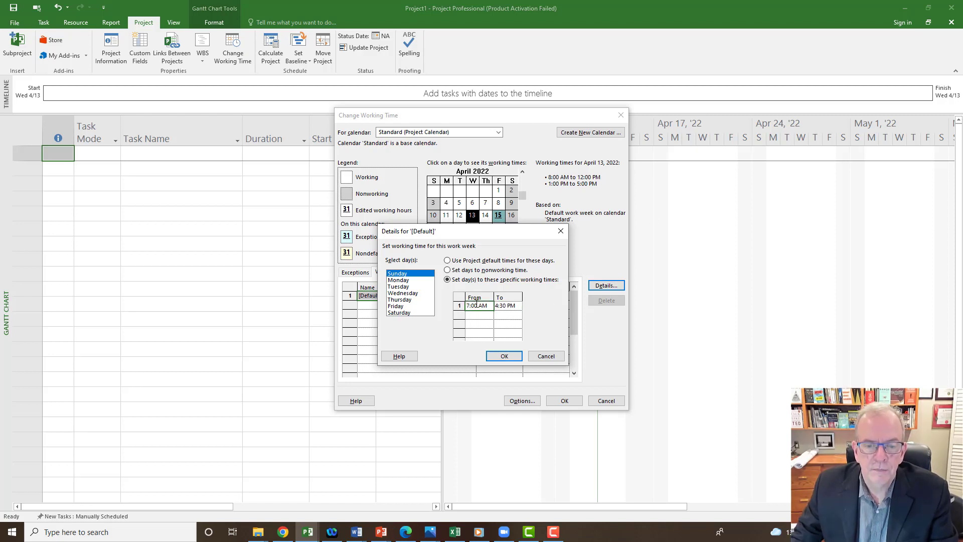
pyautogui.click(504, 307)
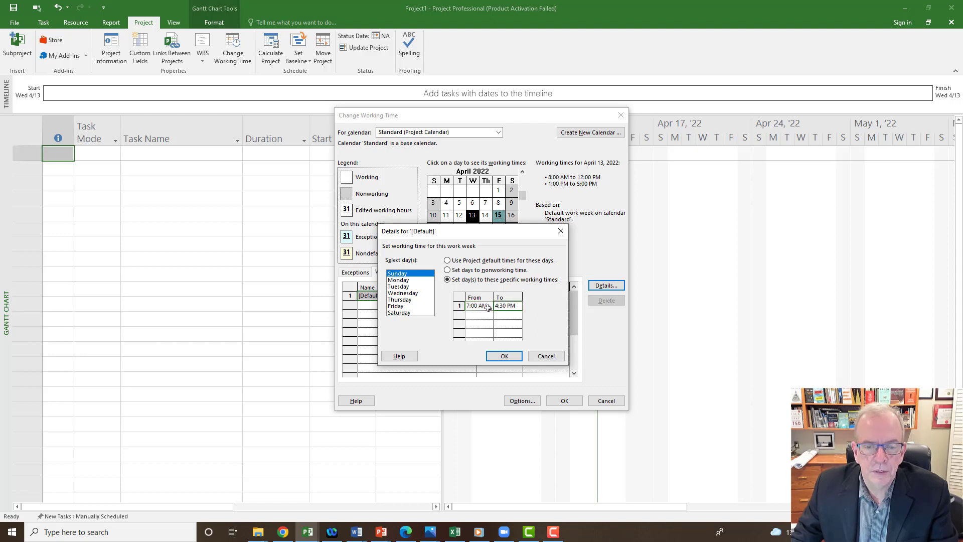
# Step: Switch Monday through Friday to specific working times and delete their afternoon shift
pyautogui.click(403, 281)
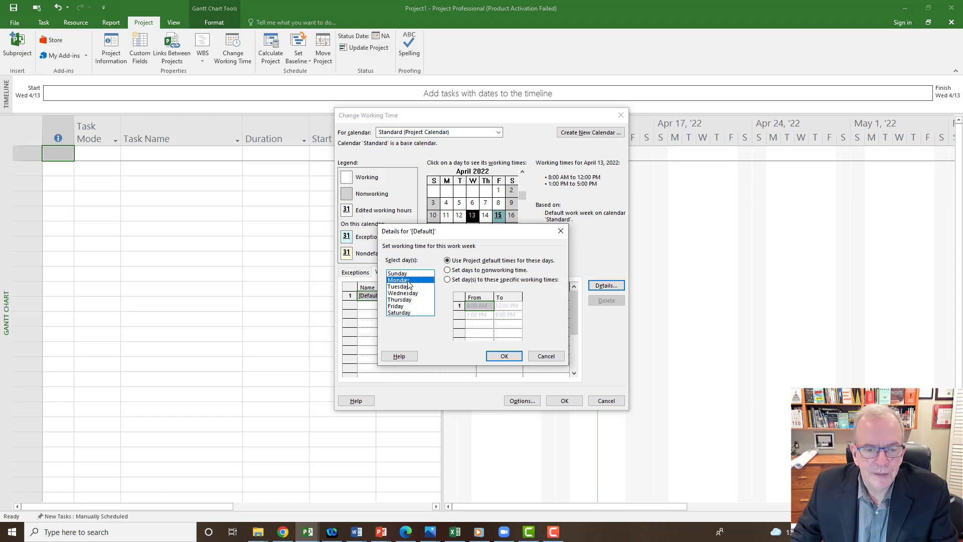
pyautogui.moveTo(408, 285); pyautogui.dragTo(409, 310)
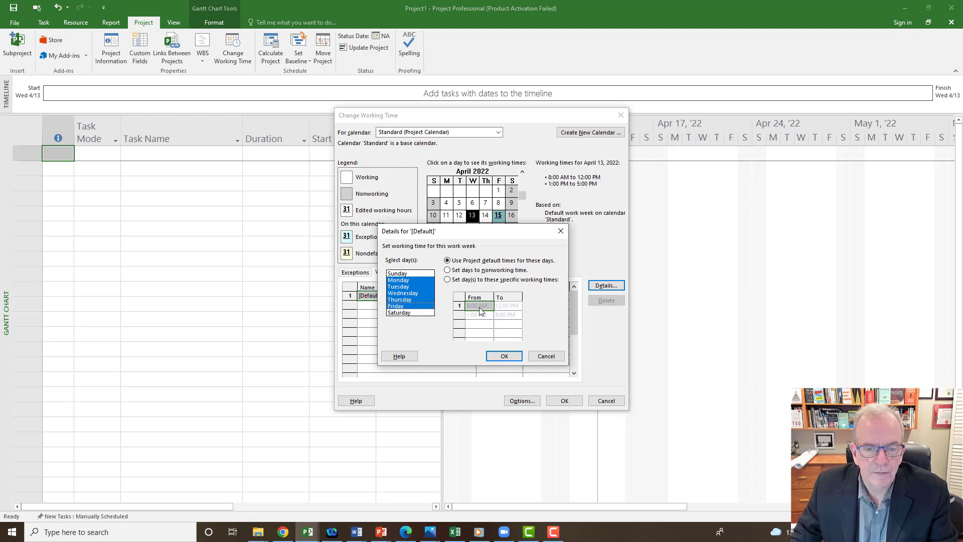
pyautogui.click(447, 279)
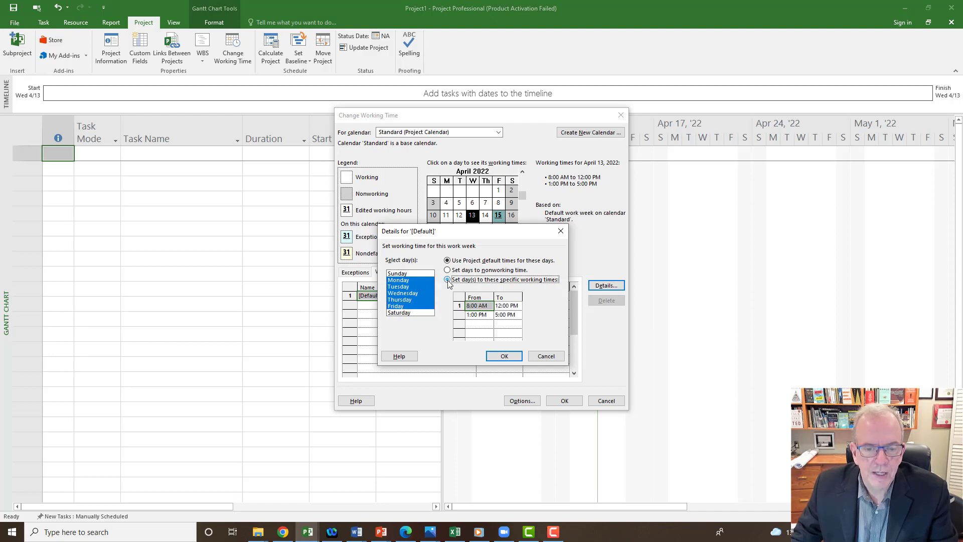
pyautogui.click(458, 315)
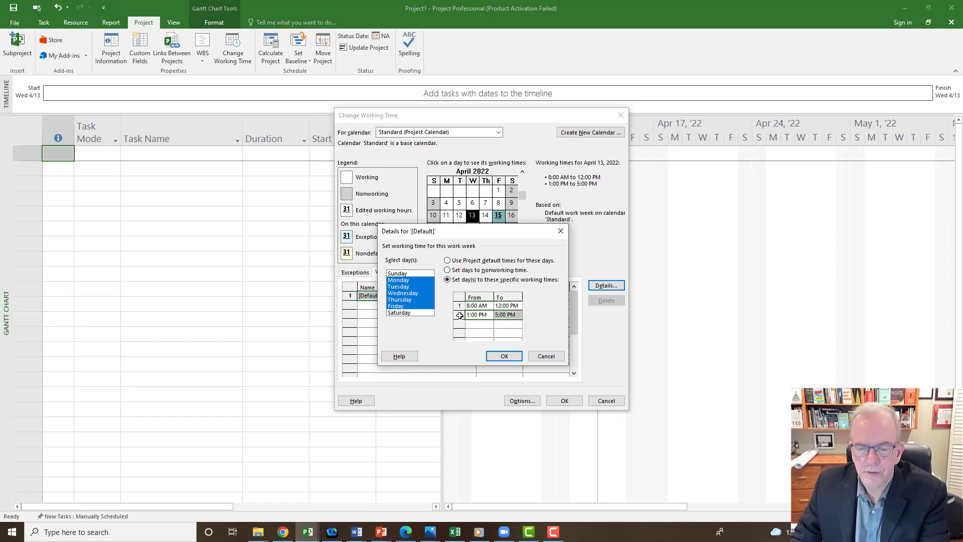
pyautogui.press('Delete')
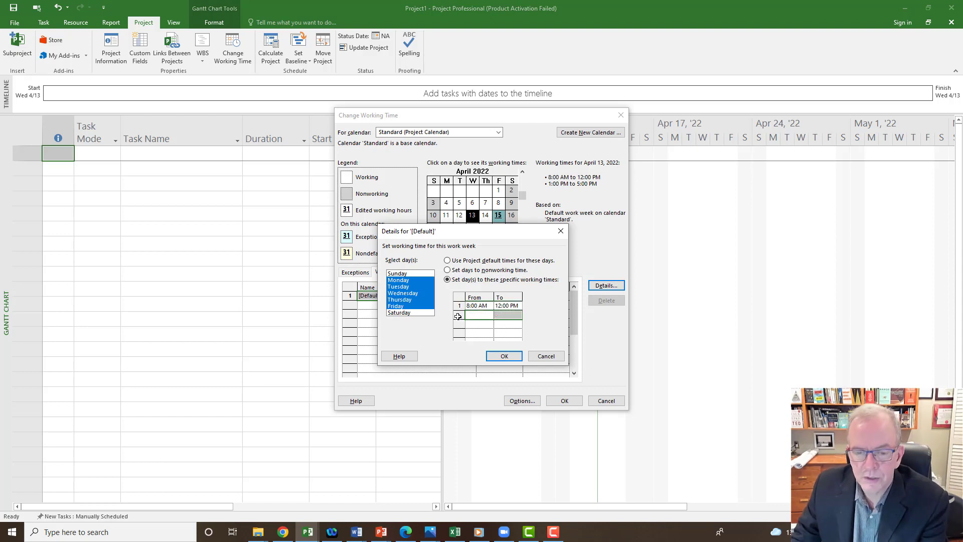
# Step: Set the remaining Monday to Friday shift to 7:00 AM to 4:30 PM and apply the work week details
pyautogui.click(475, 306)
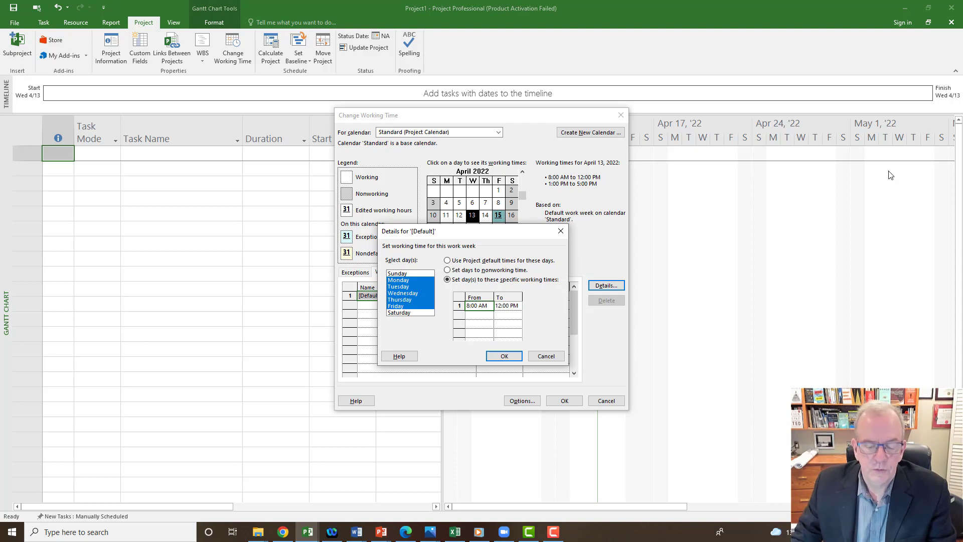
pyautogui.write('7')
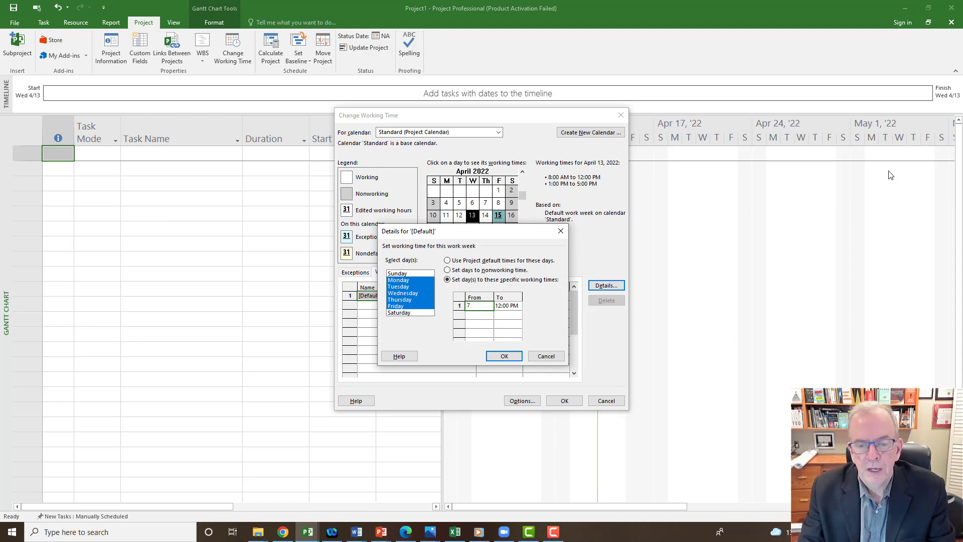
pyautogui.press('Escape')
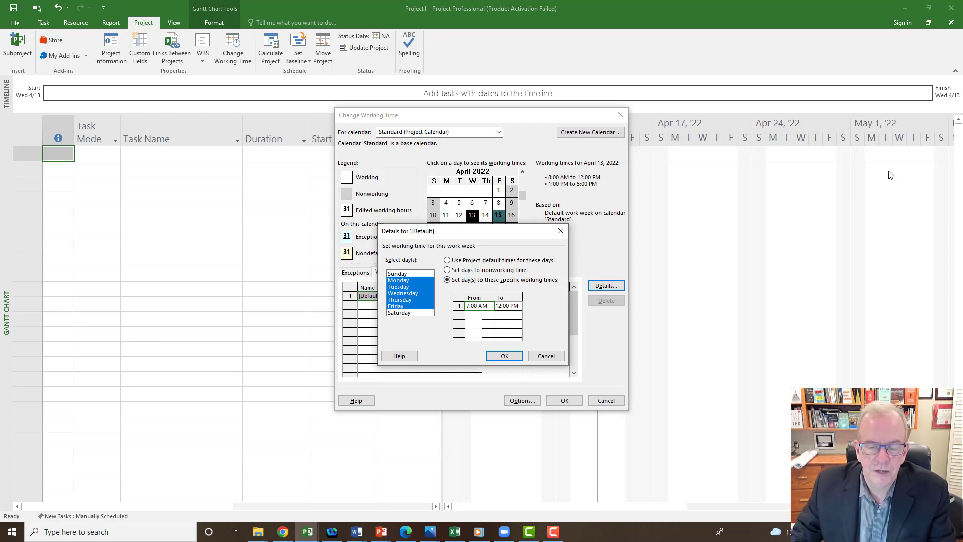
pyautogui.click(516, 306)
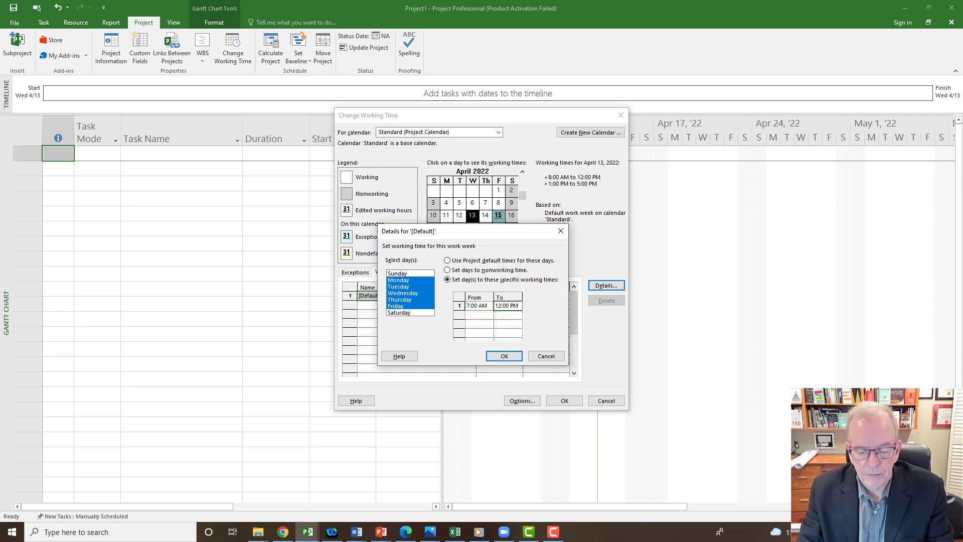
pyautogui.write('4:3')
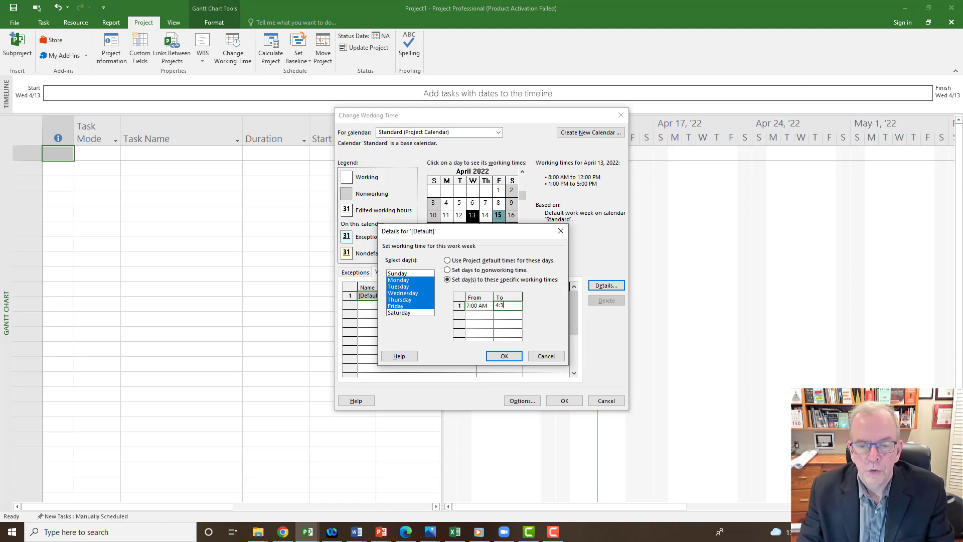
pyautogui.write('0PM')
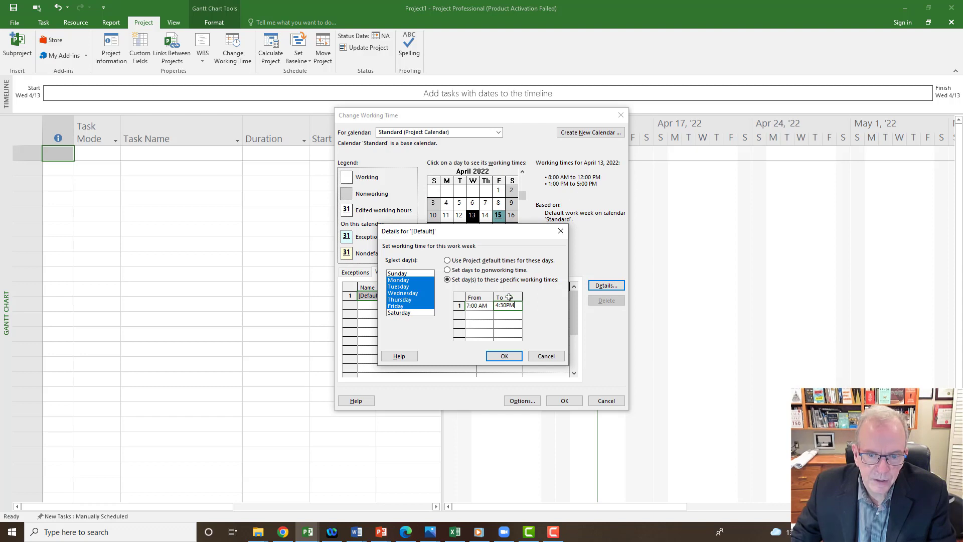
pyautogui.click(502, 356)
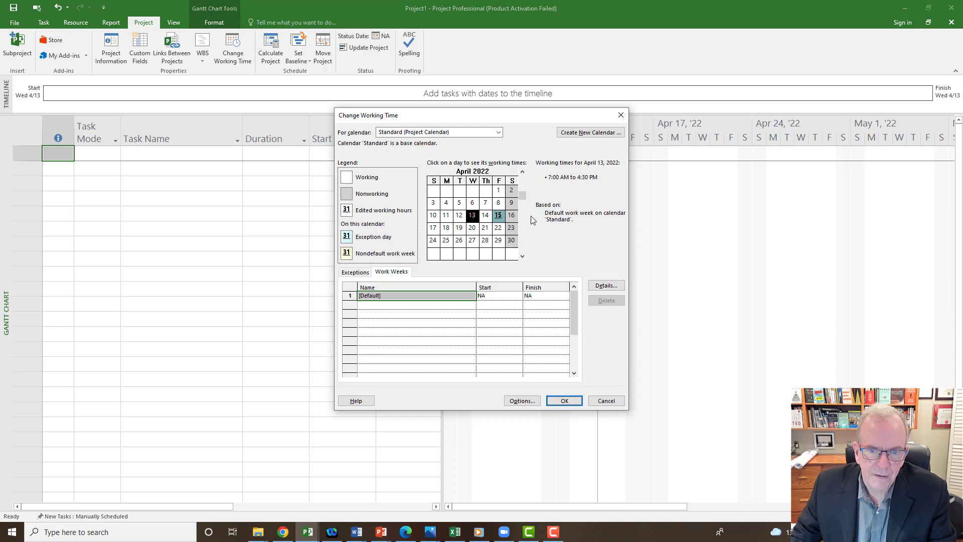
# Step: Check the working times for April 12, 11 and 14 in the Standard calendar
pyautogui.click(460, 217)
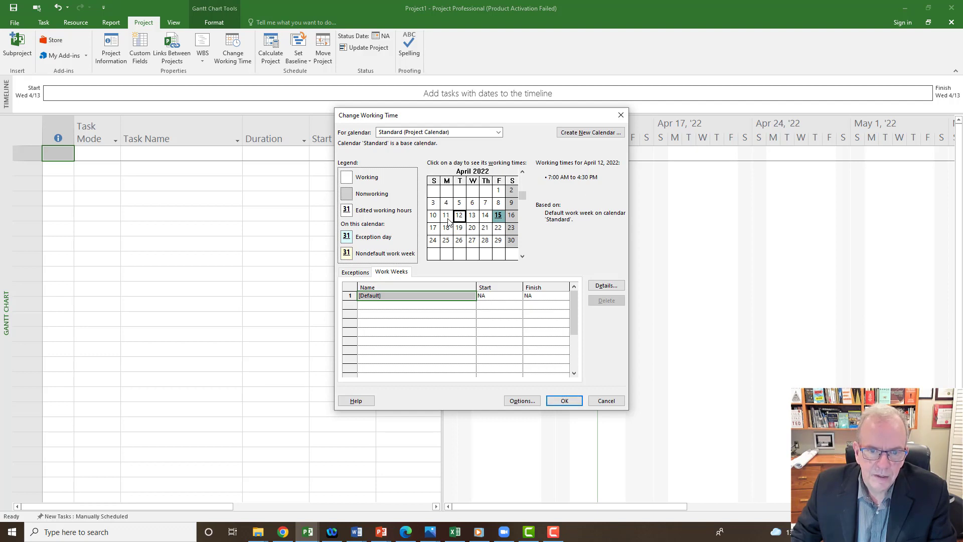
pyautogui.click(447, 219)
pyautogui.click(484, 217)
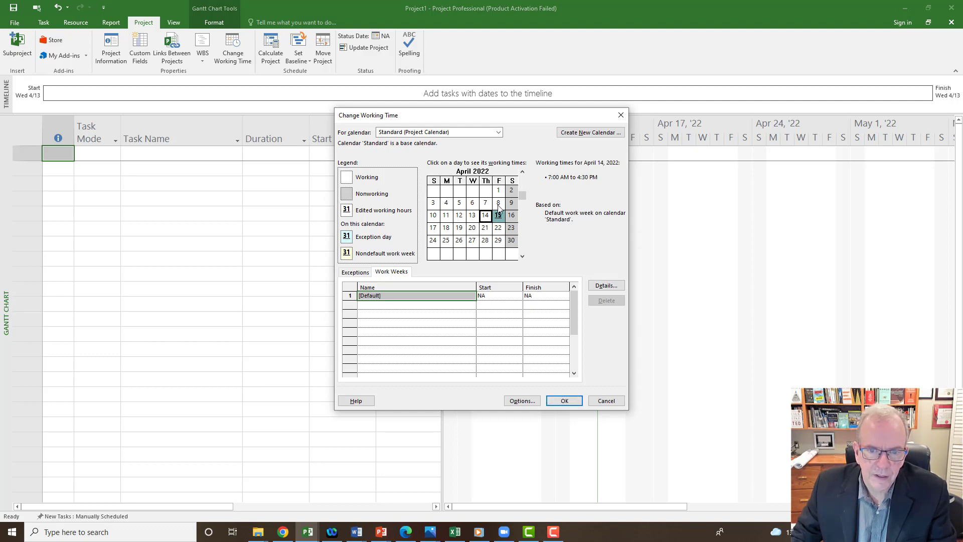
# Step: Set Sunday in the Standard calendar's default work week to use the Project default times
pyautogui.click(498, 203)
pyautogui.click(434, 208)
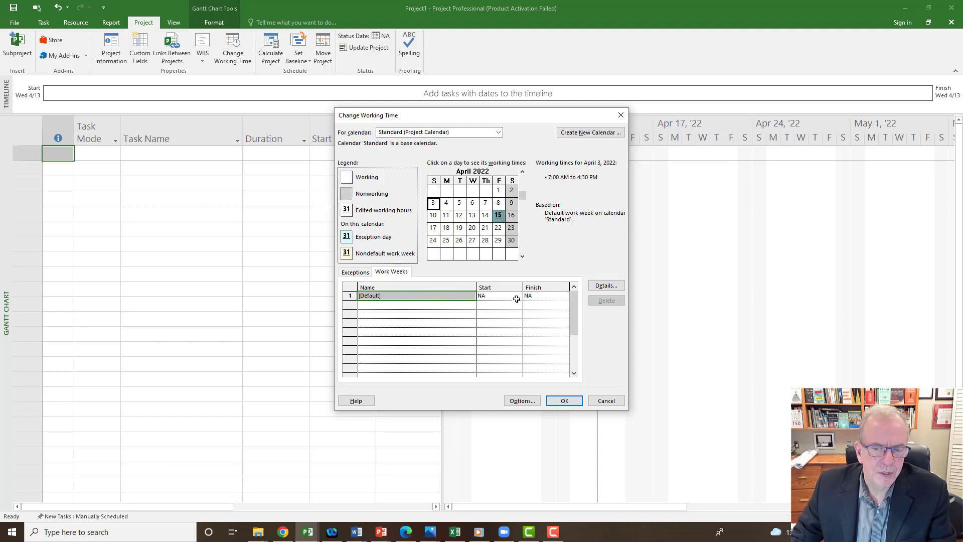
pyautogui.click(605, 286)
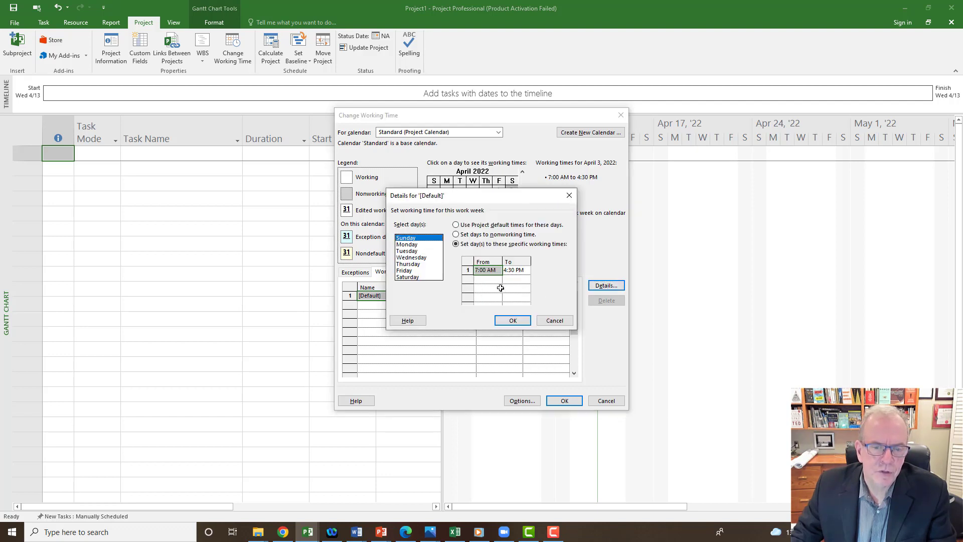
pyautogui.click(456, 226)
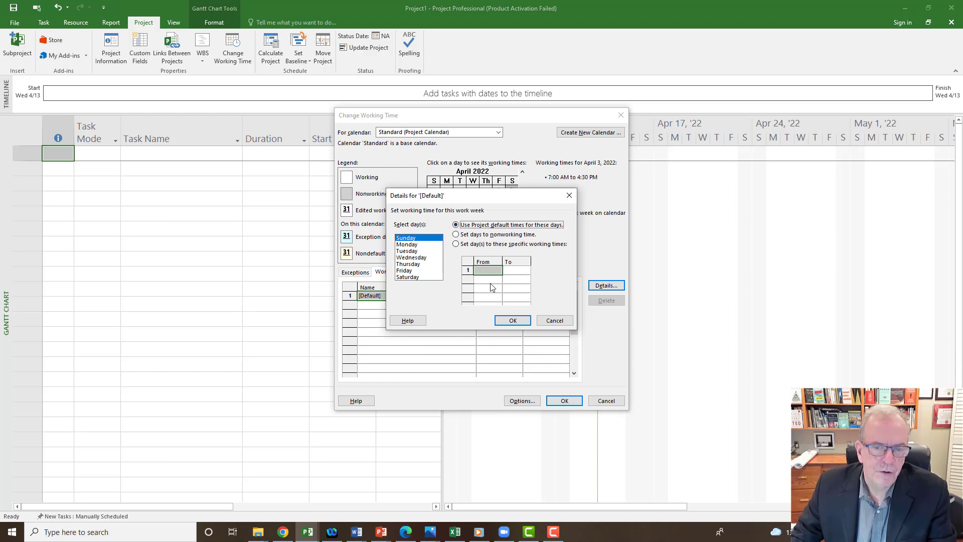
pyautogui.click(510, 321)
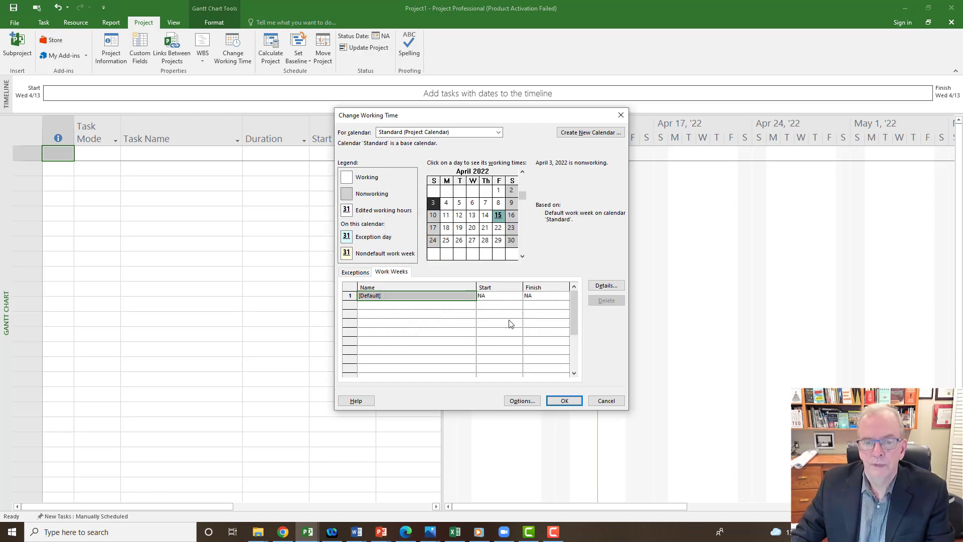
# Step: Check the working times for April 10, 24, 17 and 19, and accept the Standard calendar changes
pyautogui.click(434, 217)
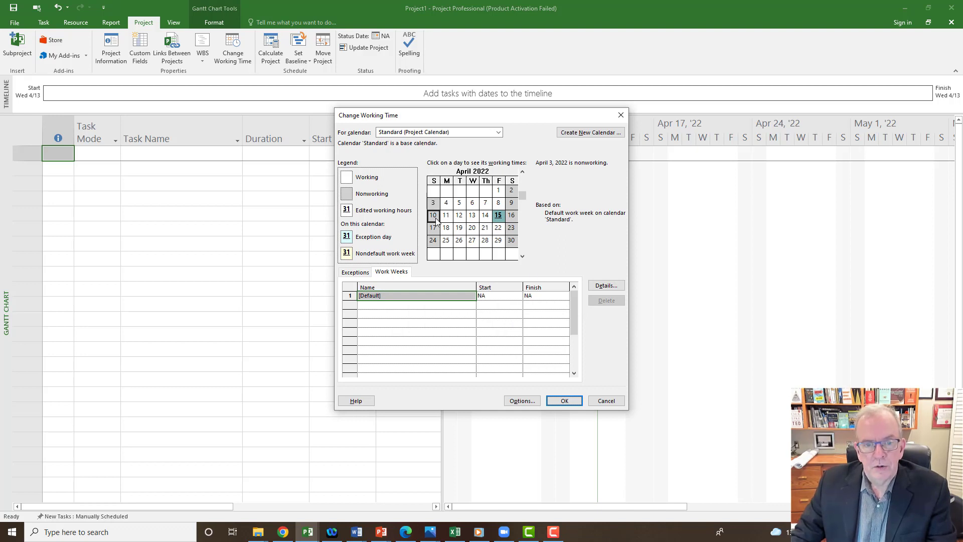
pyautogui.click(435, 240)
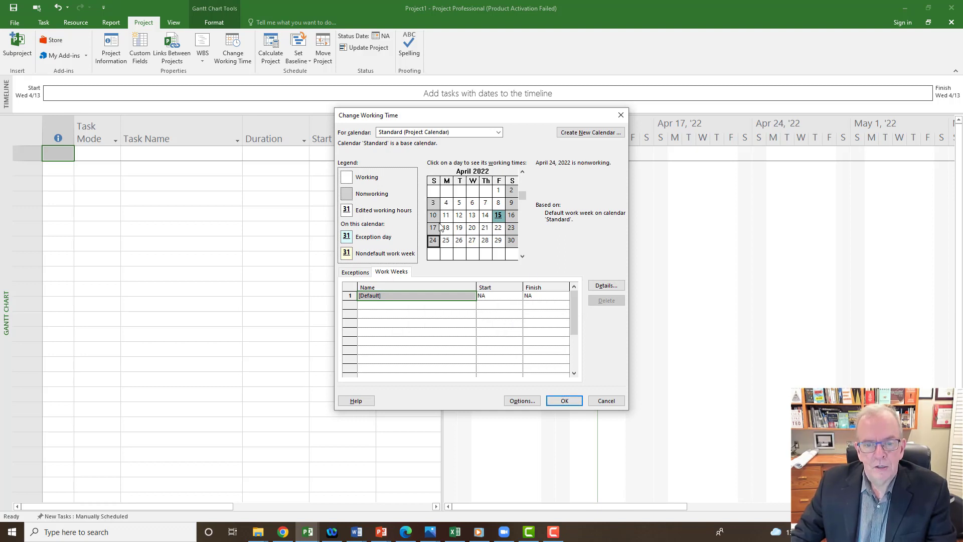
pyautogui.click(439, 227)
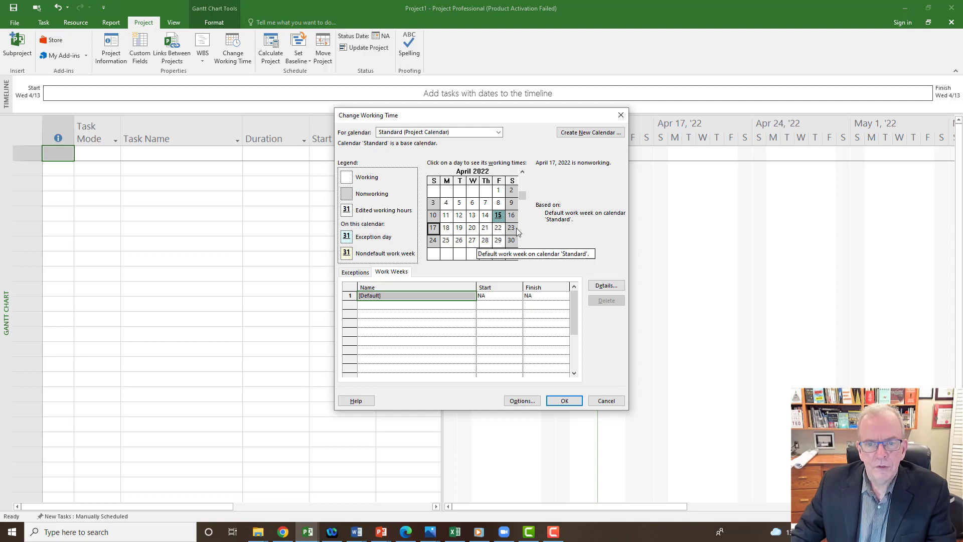
pyautogui.click(458, 228)
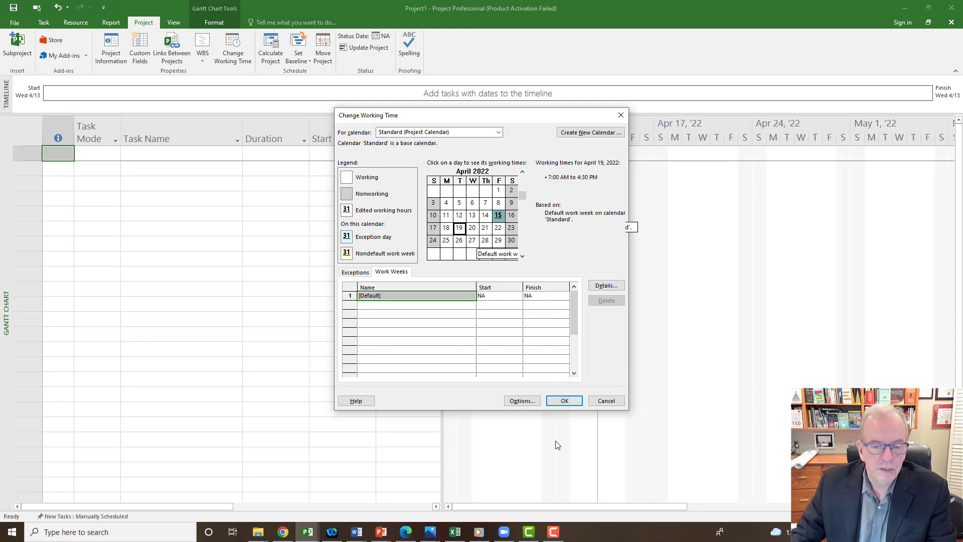
pyautogui.click(562, 400)
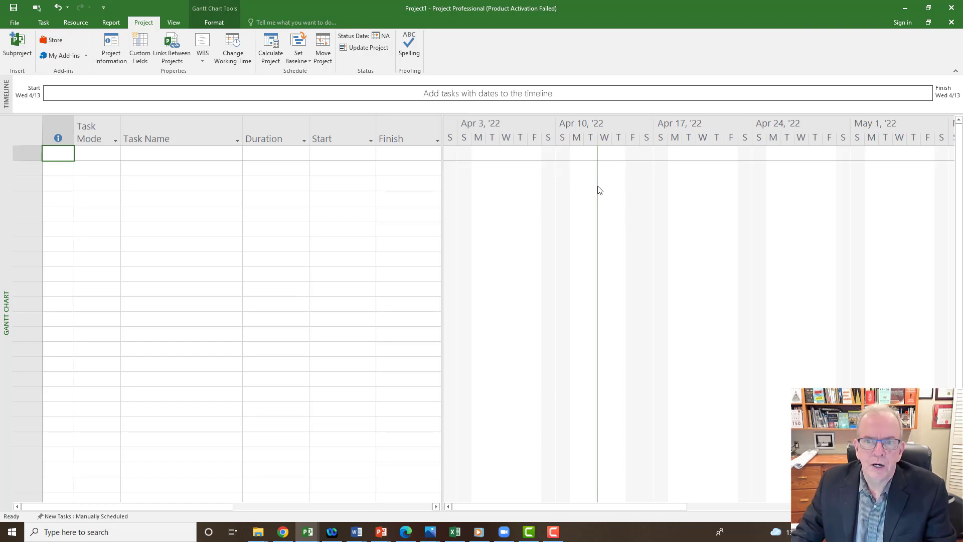
# Step: Set the project's default start time to 7:00 AM and default end time to 4:30 PM in the scheduling options
pyautogui.click(15, 23)
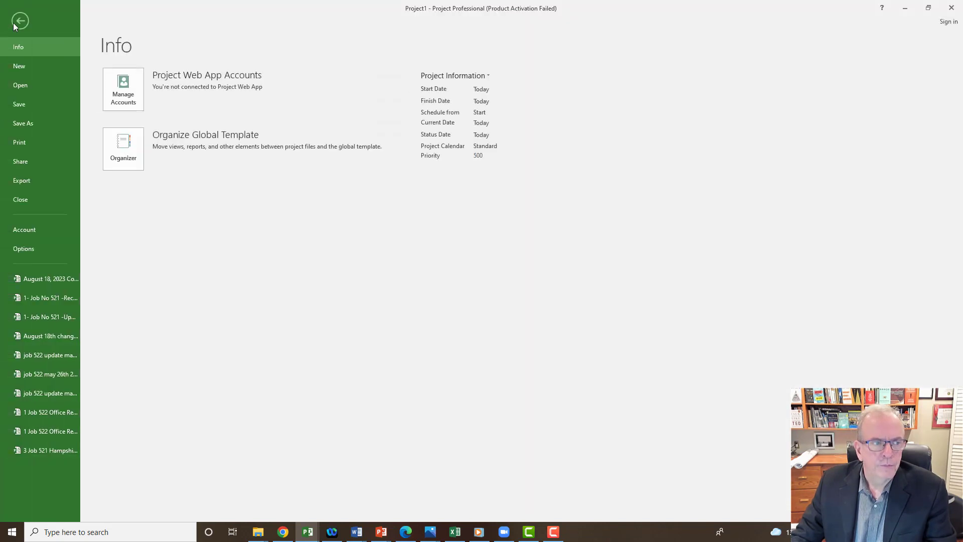
pyautogui.click(32, 248)
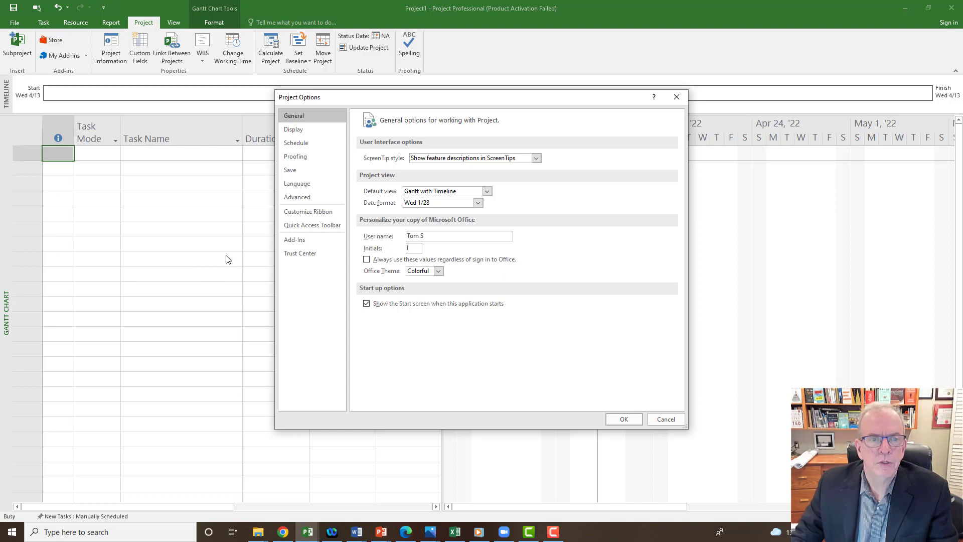
pyautogui.click(294, 144)
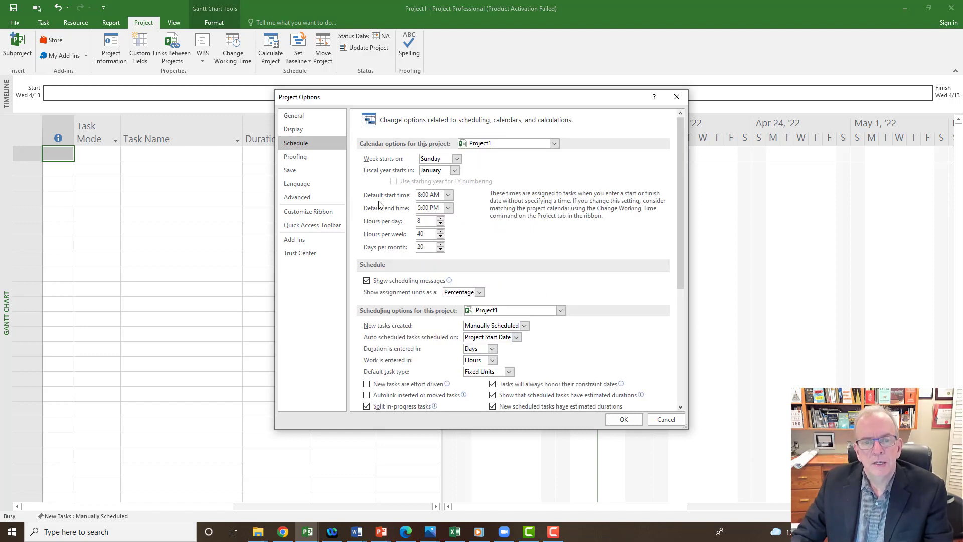
pyautogui.click(448, 196)
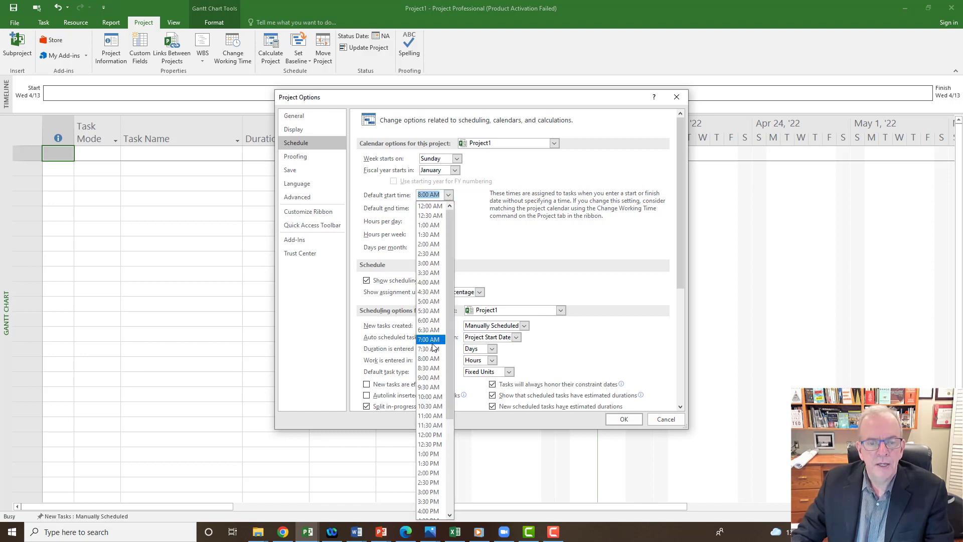
pyautogui.click(432, 340)
pyautogui.click(448, 208)
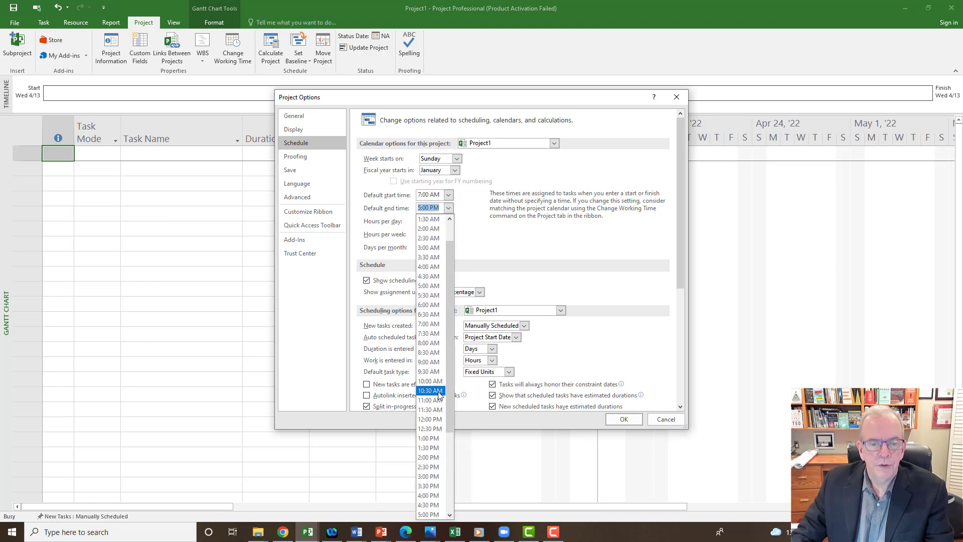
pyautogui.scroll(-2, 434, 394)
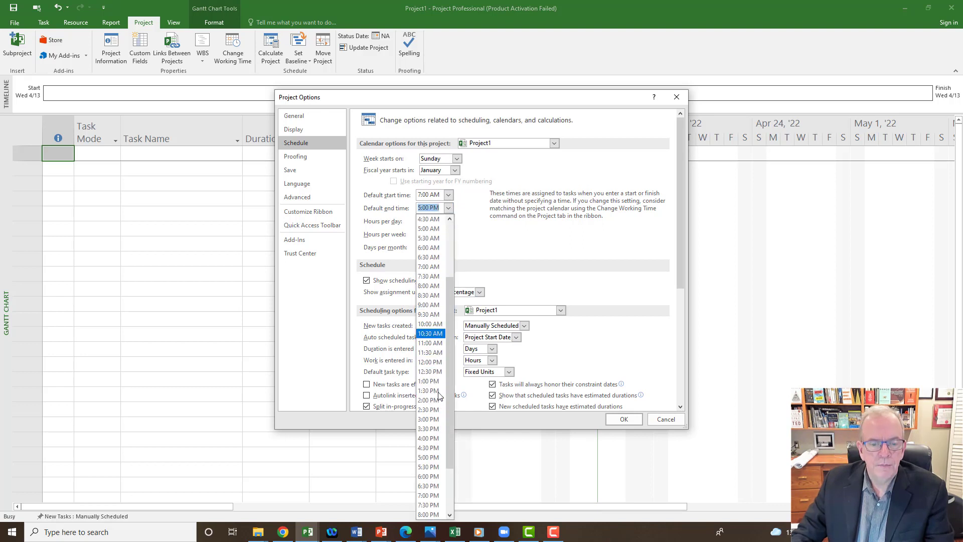
pyautogui.click(428, 448)
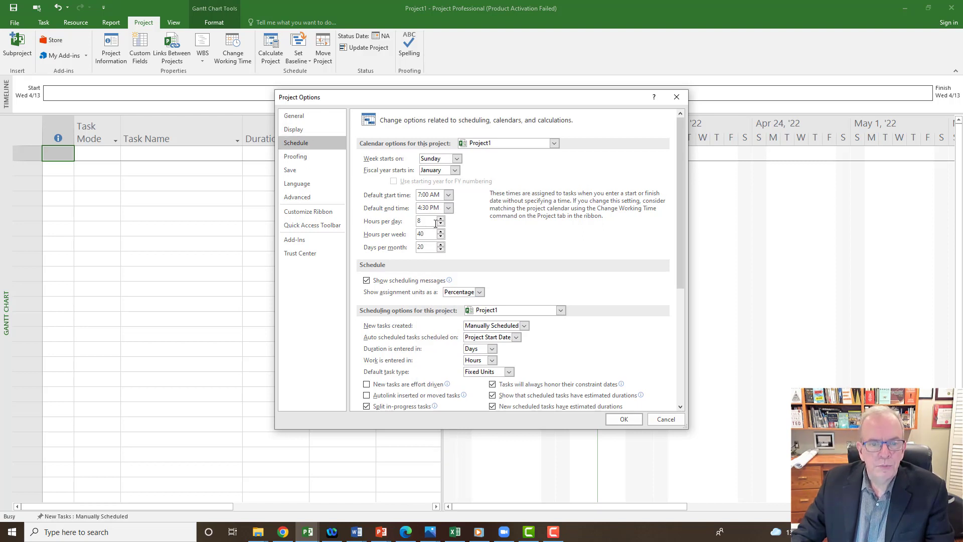
# Step: Set hours per day to 9.5 and hours per week to 47.5, and apply the project options
pyautogui.click(437, 220)
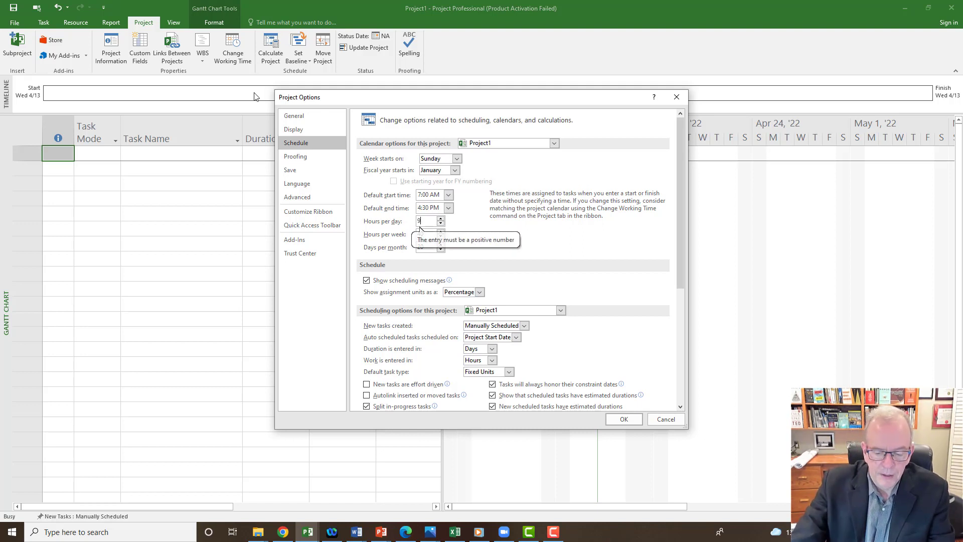
pyautogui.write('9.5')
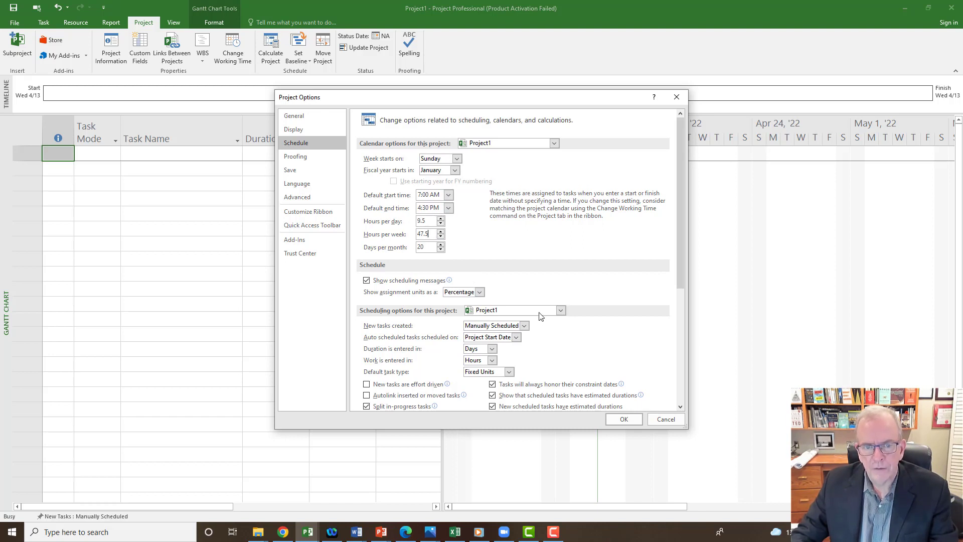
pyautogui.click(624, 420)
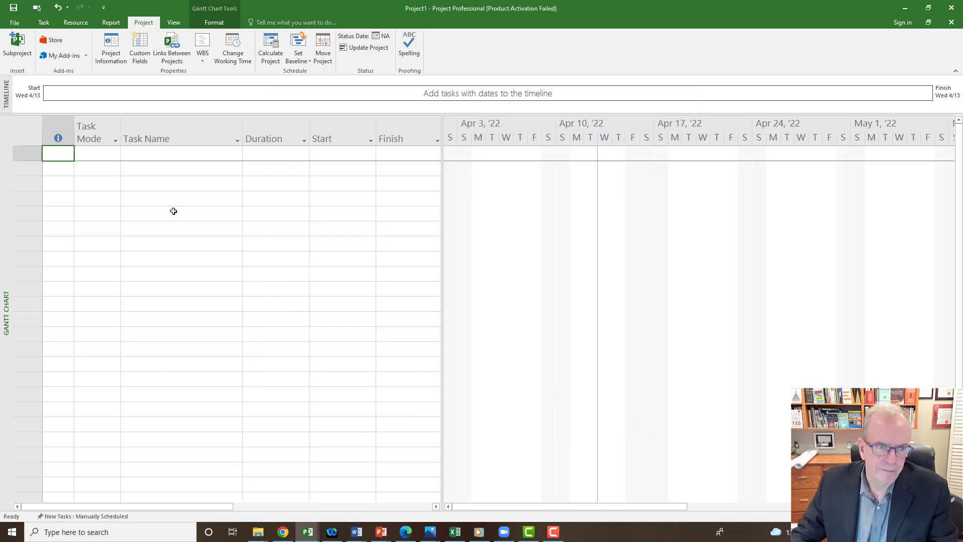
# Step: Add a task named Task 1 in the first row of the Gantt table
pyautogui.click(183, 157)
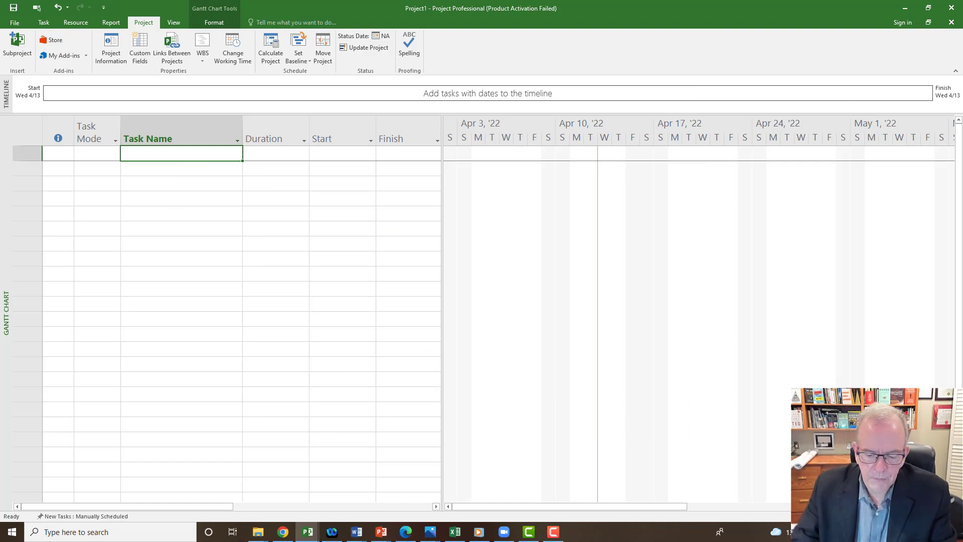
pyautogui.write('Task 1')
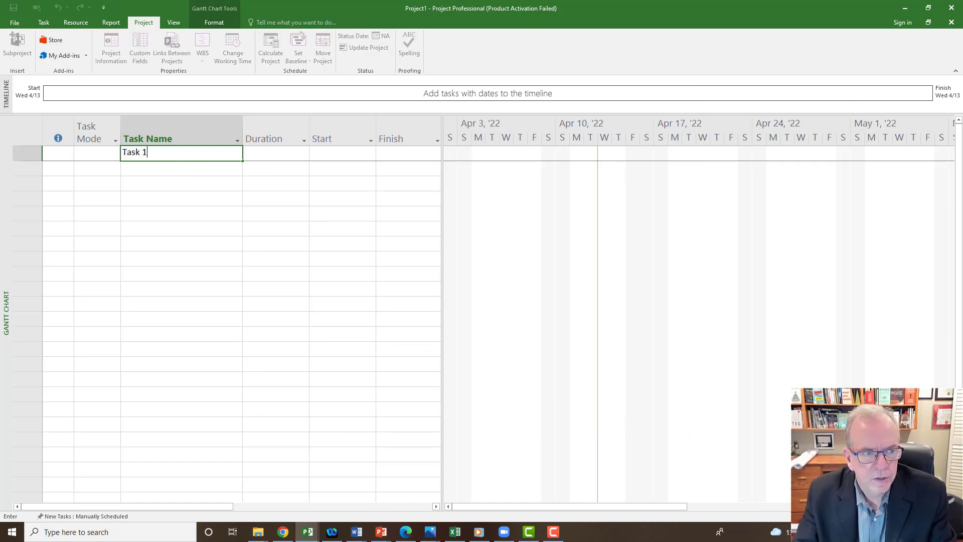
pyautogui.press('Return')
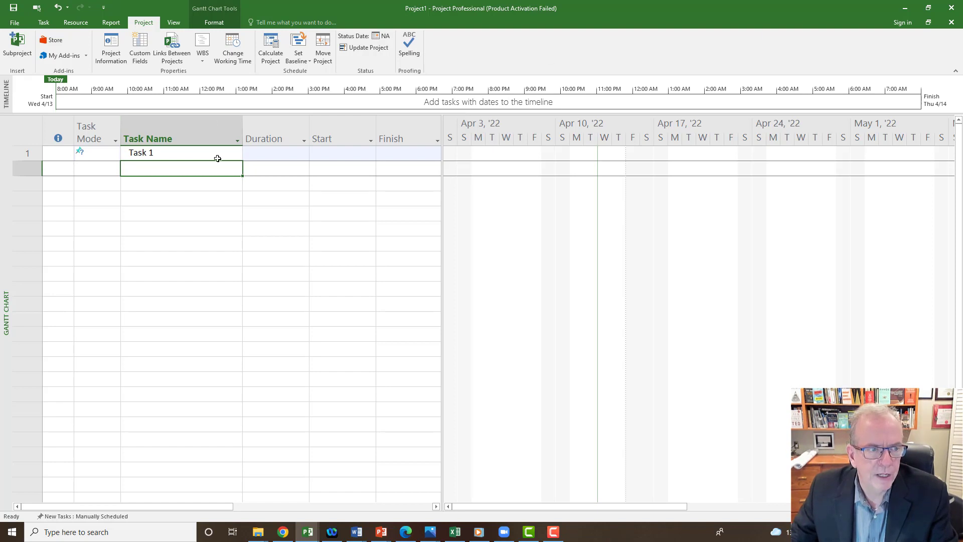
# Step: Switch Task 1 to Auto Scheduled and make Auto Scheduled the mode for all new tasks
pyautogui.click(100, 155)
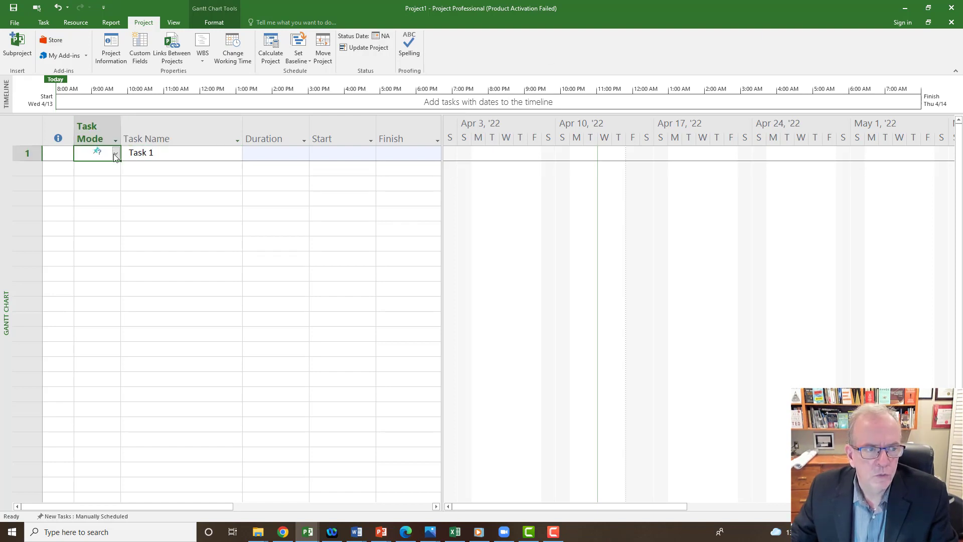
pyautogui.click(115, 156)
pyautogui.click(107, 171)
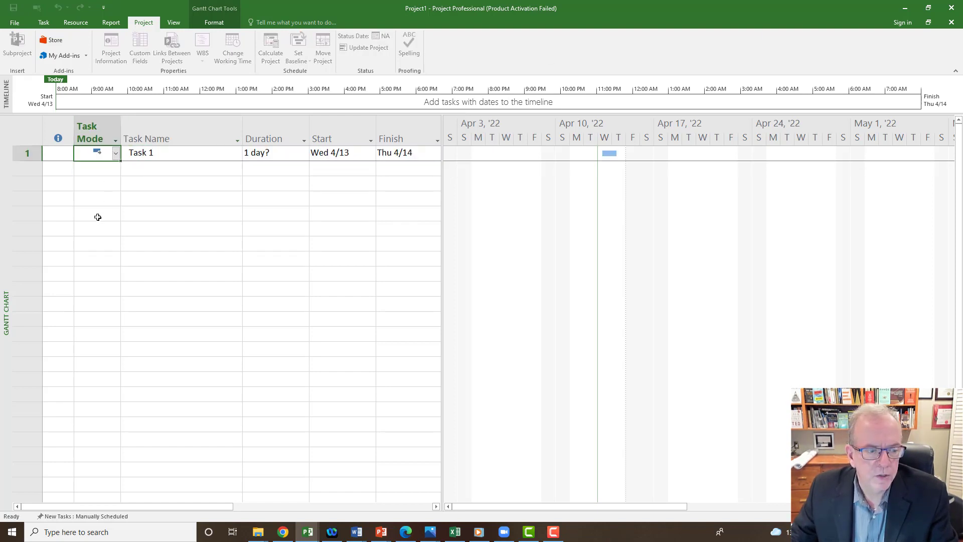
pyautogui.click(81, 516)
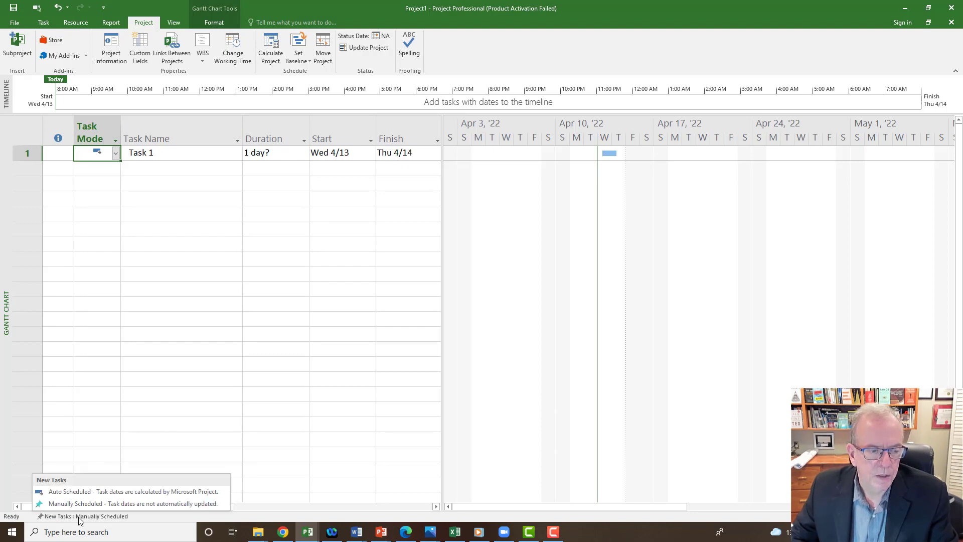
pyautogui.click(83, 492)
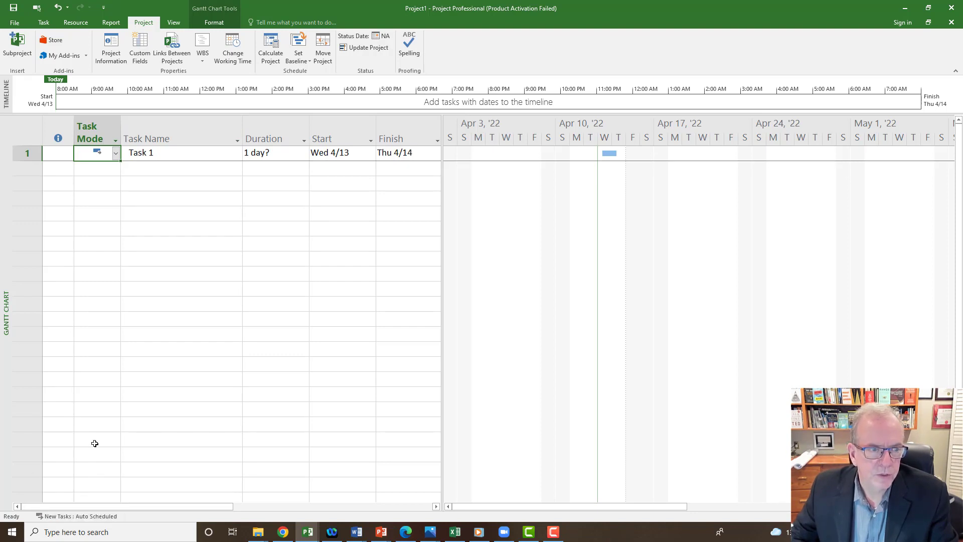
# Step: Add five more tasks below Task 1, named Task 2, Task 3, Task 4, Task 5 and Task 6
pyautogui.click(203, 169)
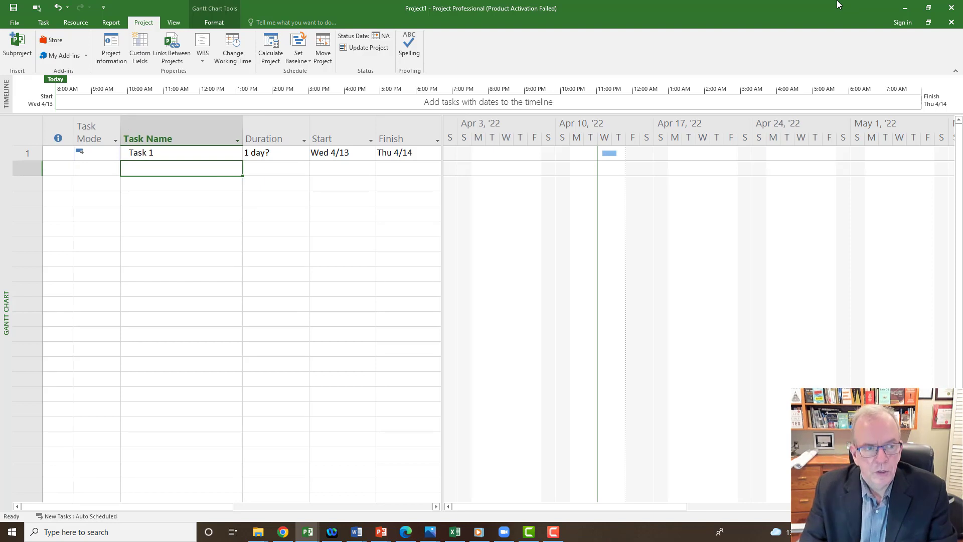
pyautogui.write('Task 2')
pyautogui.press('Return')
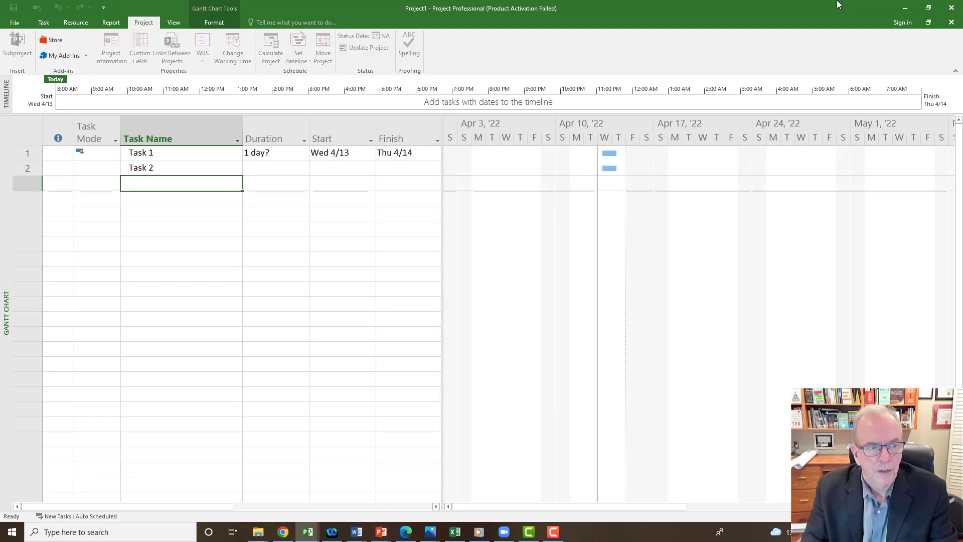
pyautogui.write('Task 3')
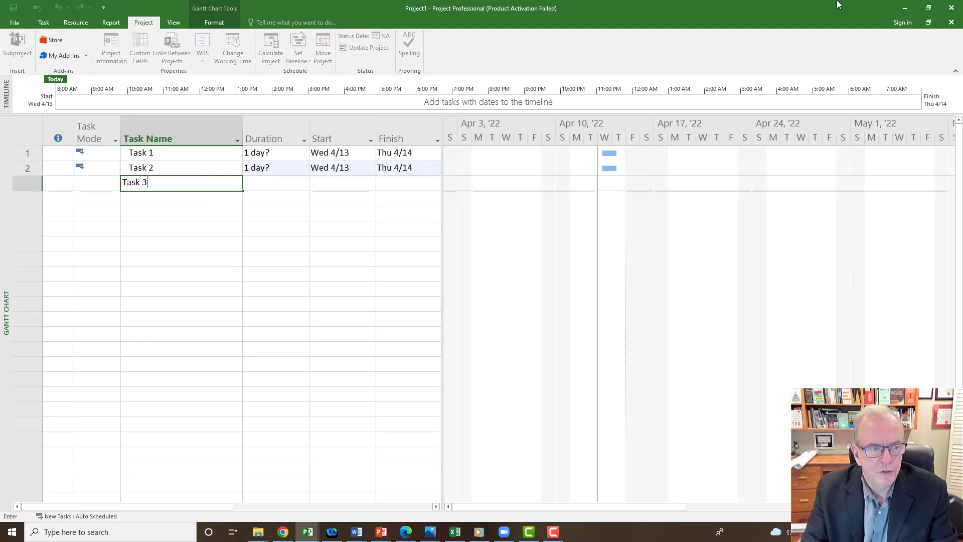
pyautogui.press('Return')
pyautogui.write('Task')
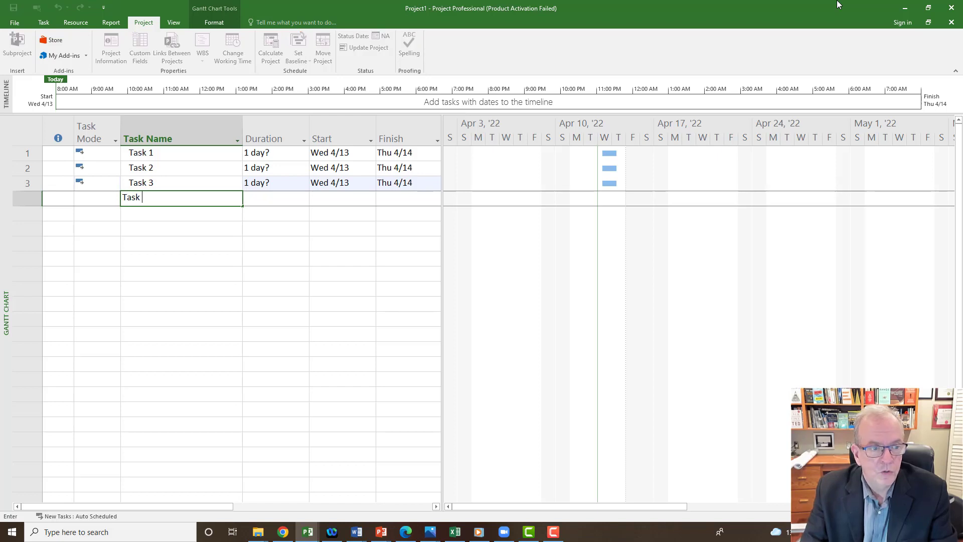
pyautogui.write(' 4')
pyautogui.press('Return')
pyautogui.write('T')
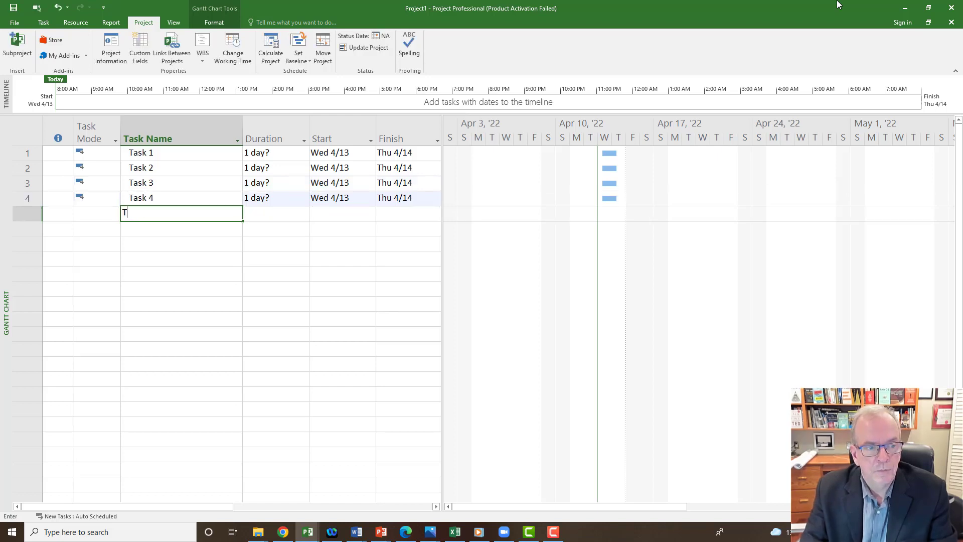
pyautogui.write('ask 5')
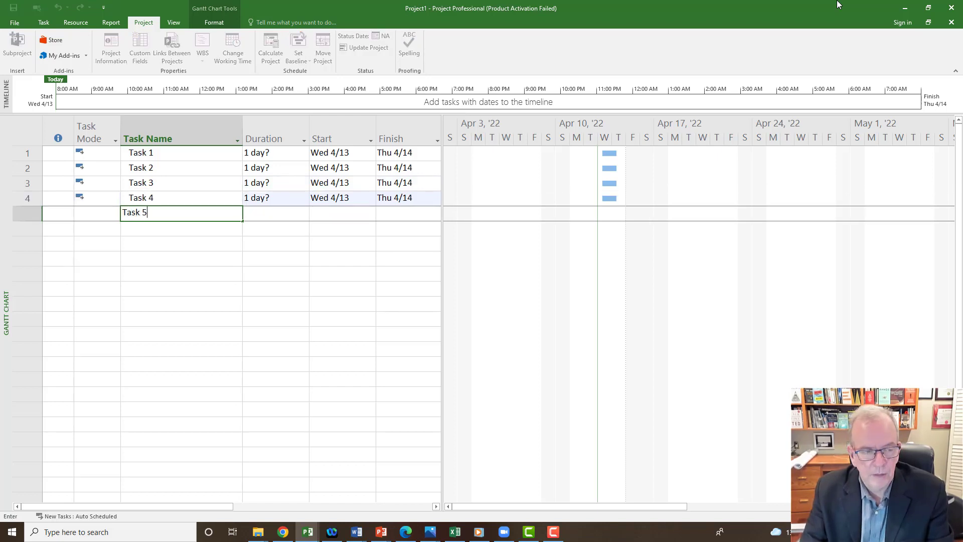
pyautogui.press('Return')
pyautogui.write('Tas')
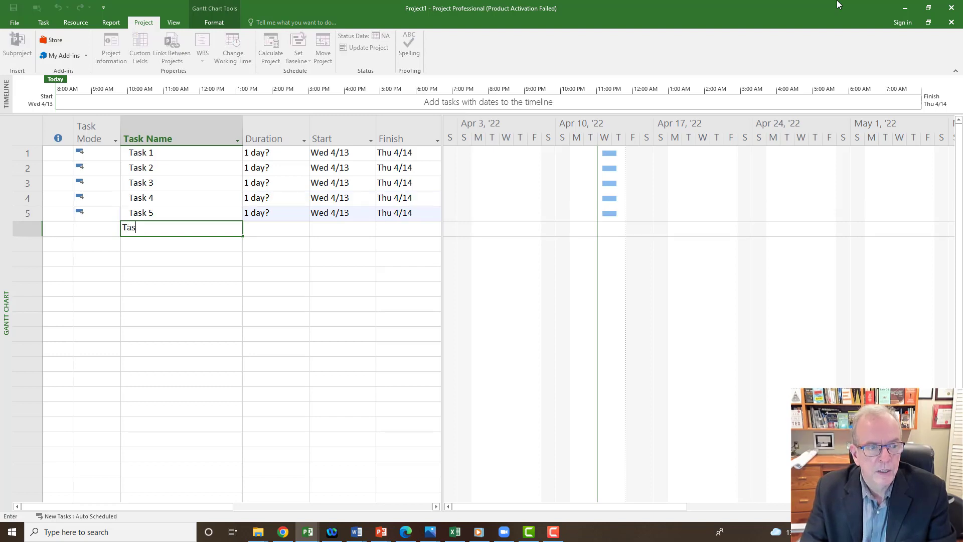
pyautogui.write('k 6')
pyautogui.press('Return')
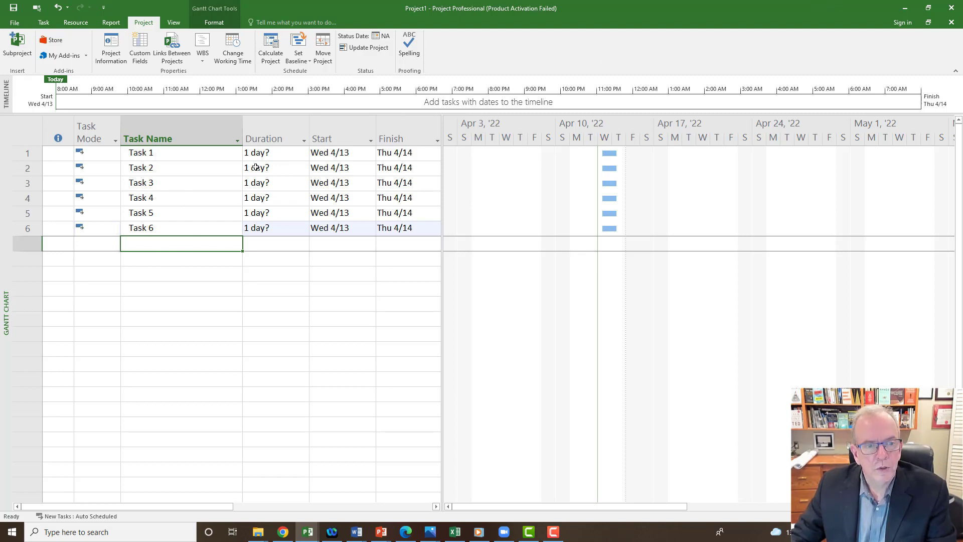
# Step: Set the durations of Task 1 through Task 6 to 5, 6, 7, 6, 5 and 4 days respectively
pyautogui.click(263, 153)
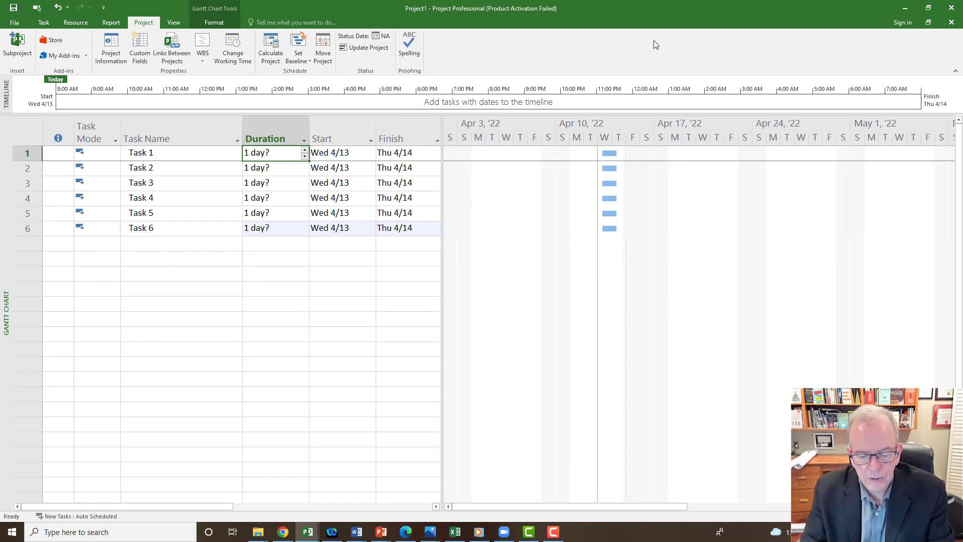
pyautogui.write('5')
pyautogui.press('Return')
pyautogui.write('6')
pyautogui.press('Return')
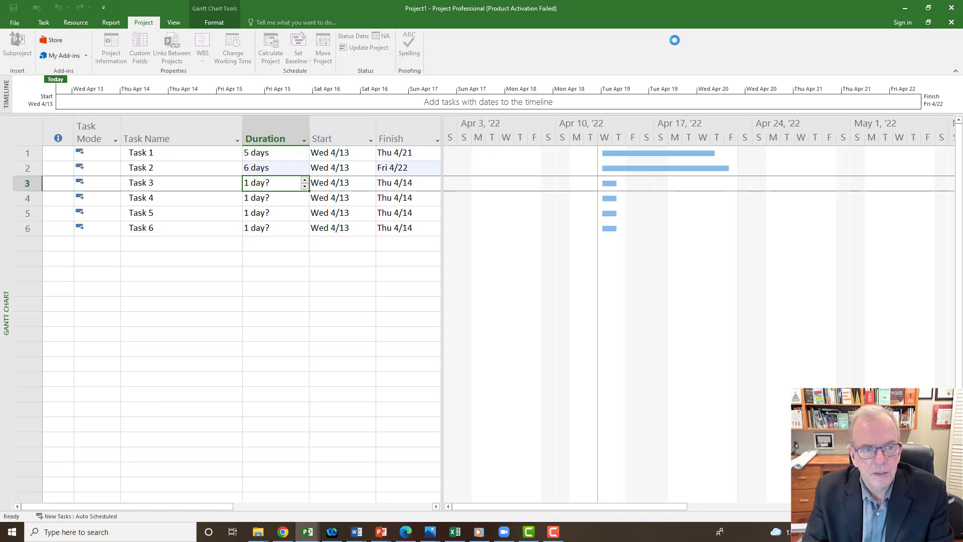
pyautogui.write('7')
pyautogui.press('Return')
pyautogui.write('6')
pyautogui.press('Return')
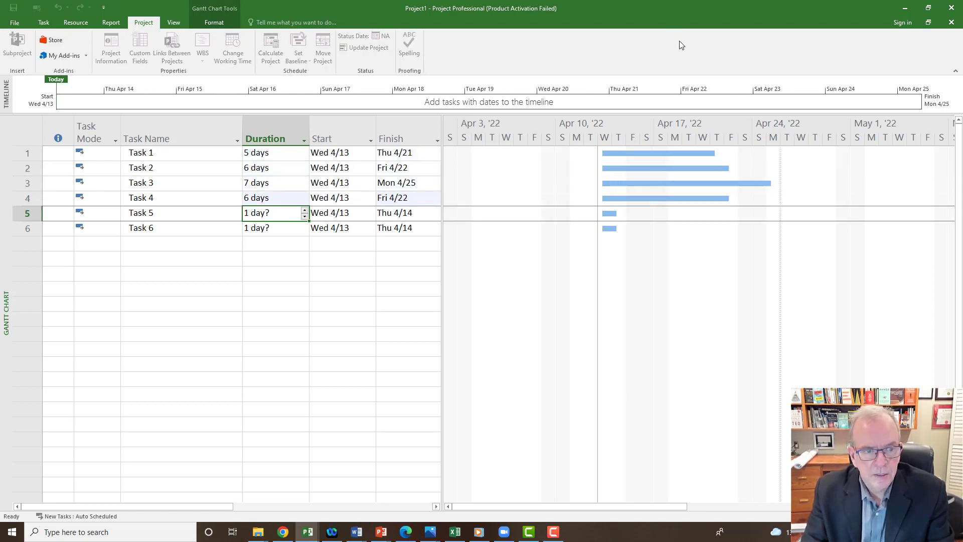
pyautogui.write('5')
pyautogui.press('Return')
pyautogui.write('4')
pyautogui.press('Return')
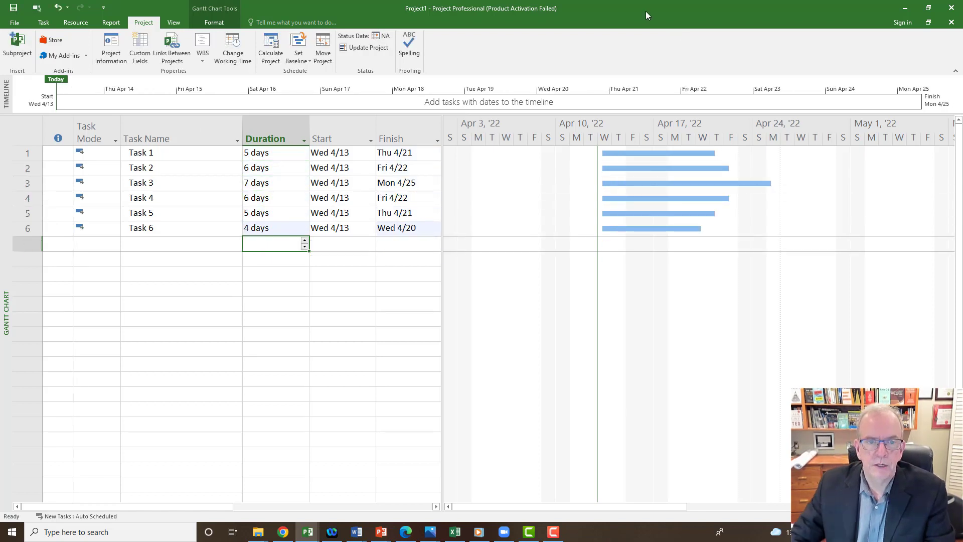
# Step: Widen the task table to reveal the Predecessors column and link Task 1 through Task 6 in sequence
pyautogui.moveTo(441, 200); pyautogui.dragTo(540, 194)
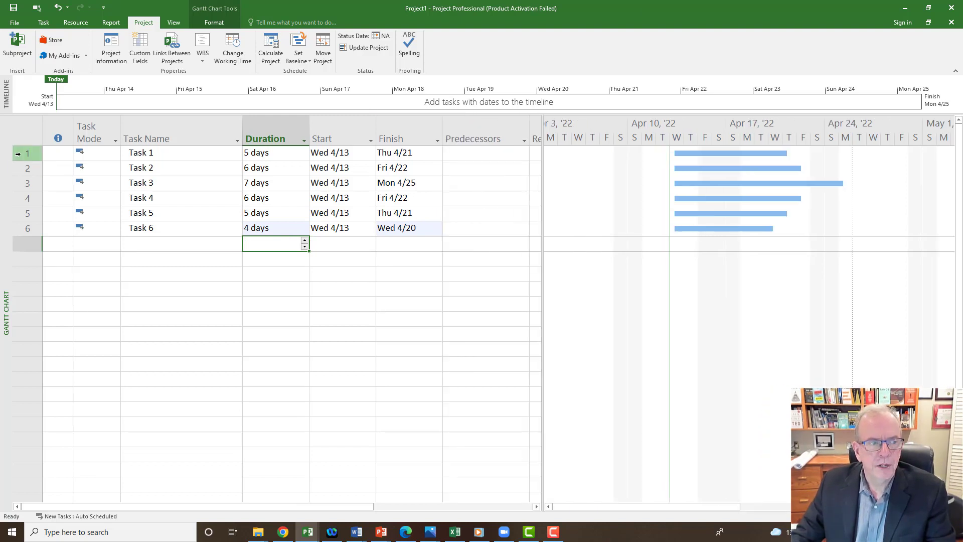
pyautogui.moveTo(25, 154); pyautogui.dragTo(30, 233)
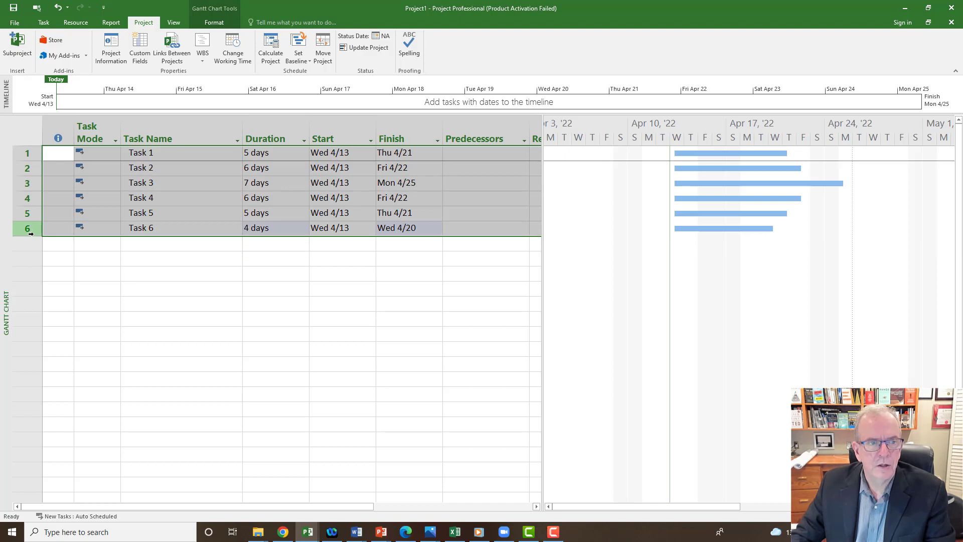
pyautogui.click(43, 24)
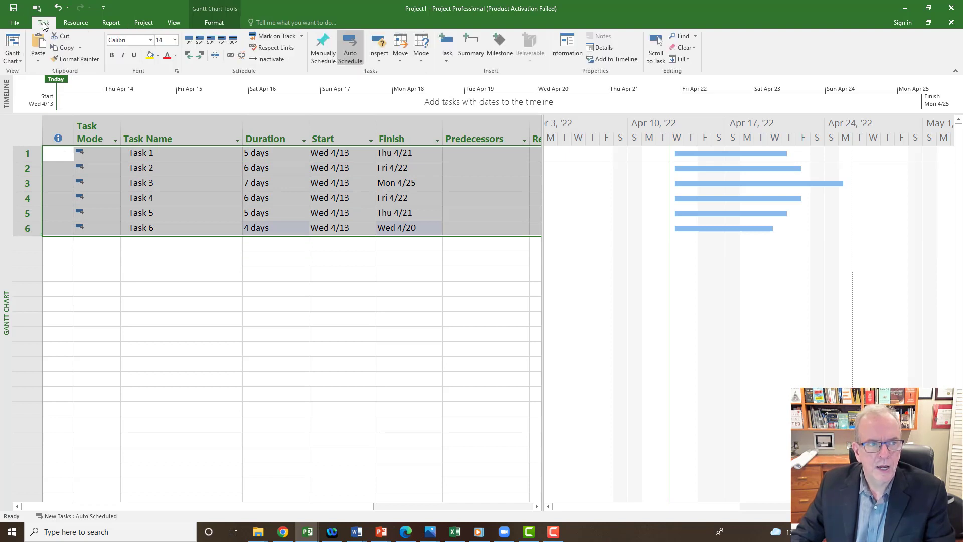
pyautogui.click(230, 55)
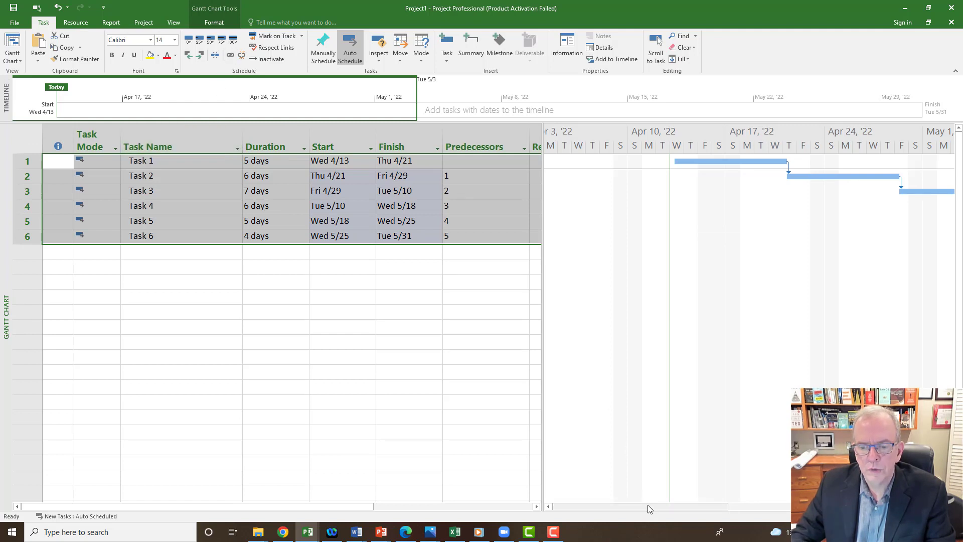
# Step: Reduce the Gantt chart timescale size to 55% so the whole chain of linked tasks fits in view
pyautogui.moveTo(647, 506); pyautogui.dragTo(679, 506)
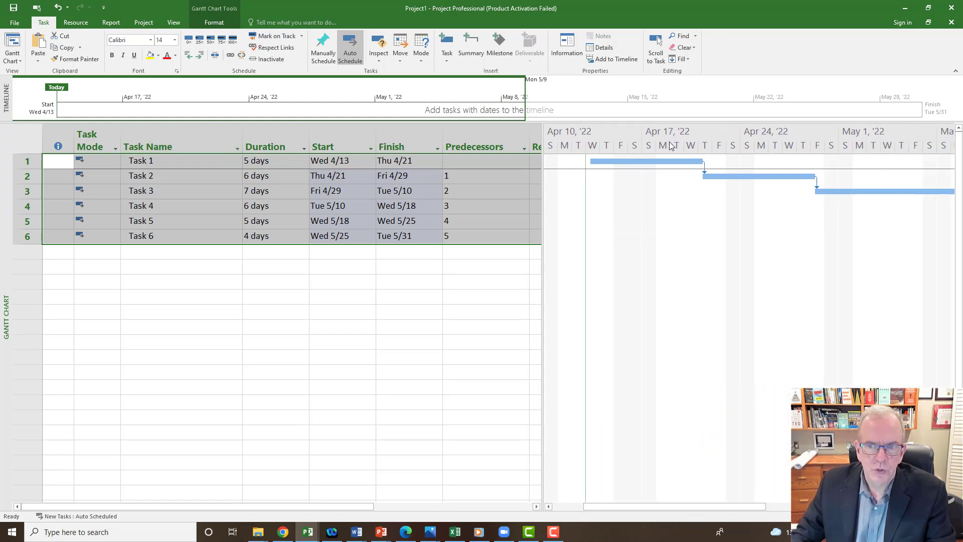
pyautogui.doubleClick(630, 145)
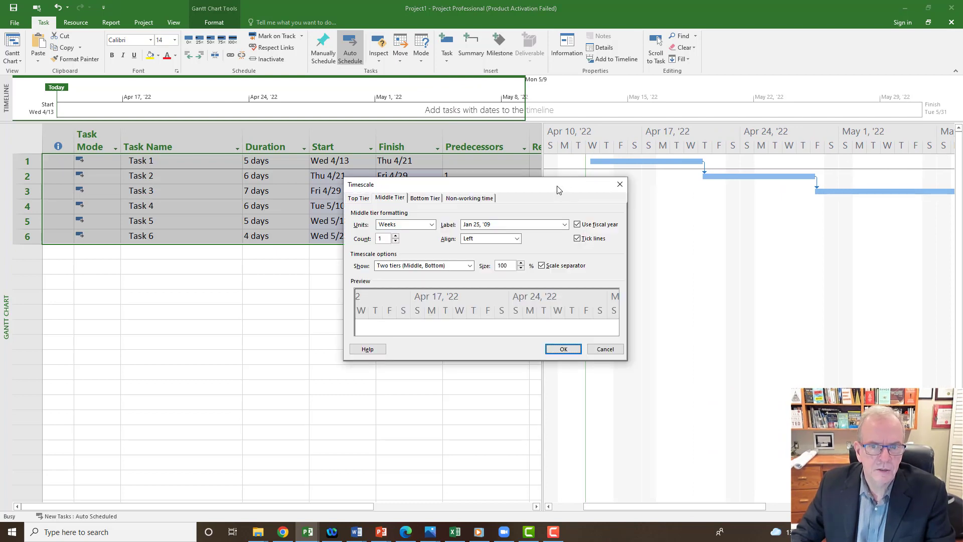
pyautogui.moveTo(565, 180); pyautogui.dragTo(750, 245)
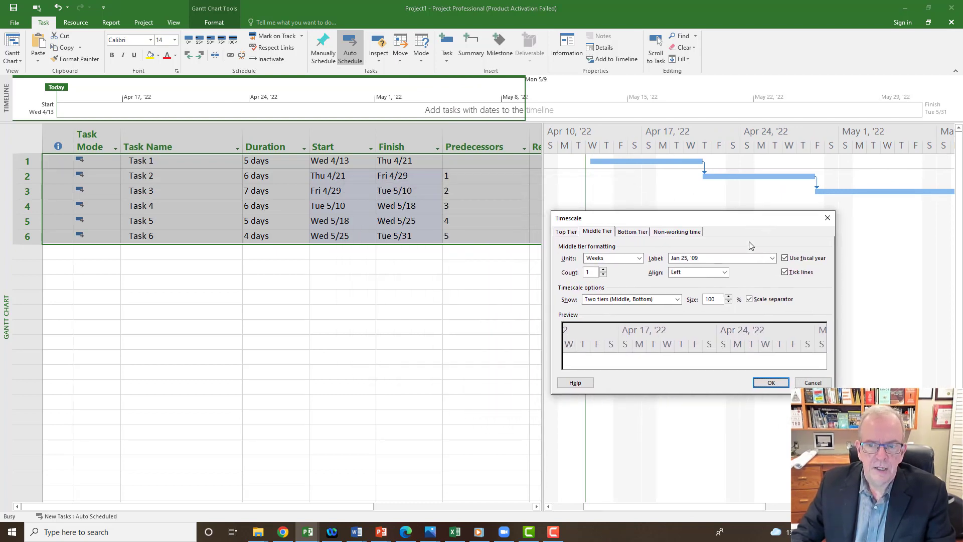
pyautogui.click(728, 301)
pyautogui.click(728, 302)
pyautogui.click(729, 302)
pyautogui.click(728, 302)
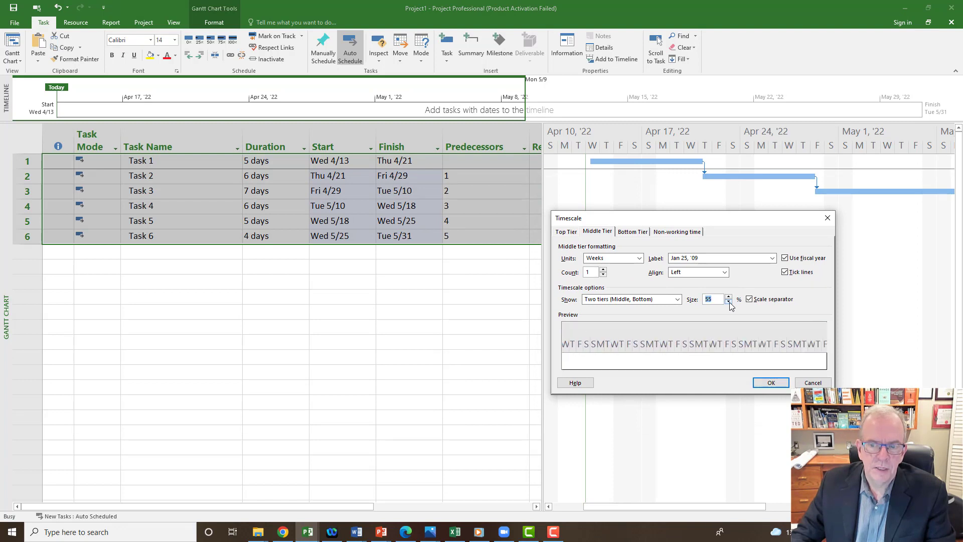
pyautogui.click(758, 384)
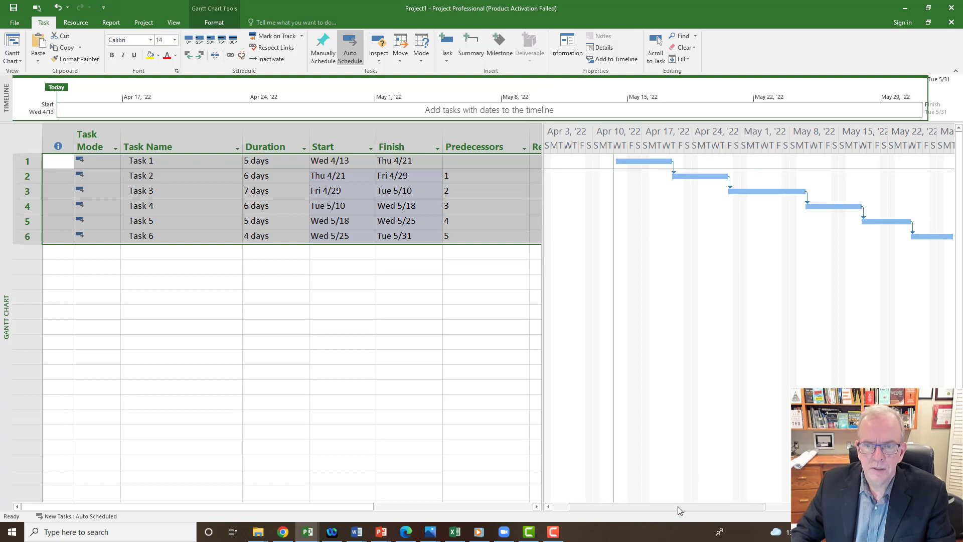
pyautogui.moveTo(678, 507); pyautogui.dragTo(694, 507)
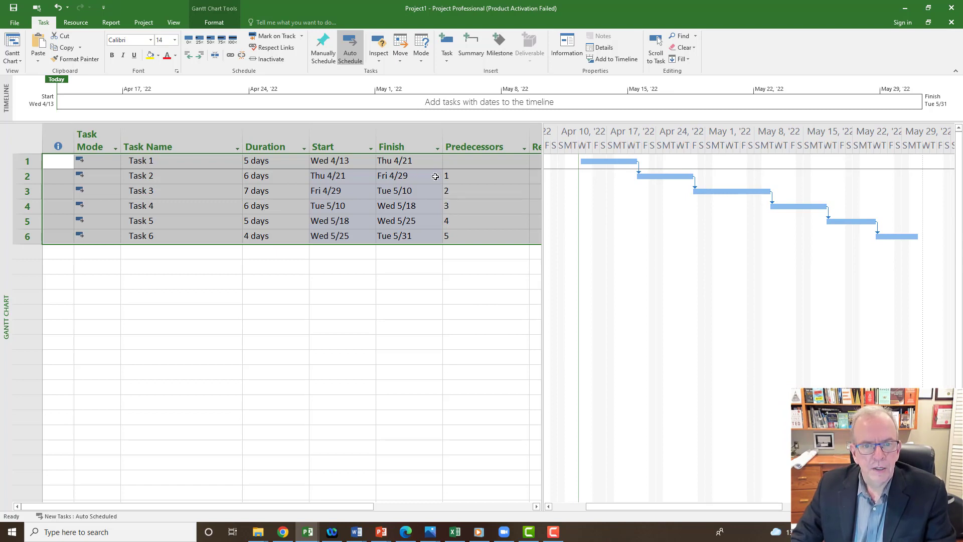
# Step: Change the predecessors so that Task 4 follows task 2 and Task 5 follows tasks 3 and 4
pyautogui.click(456, 206)
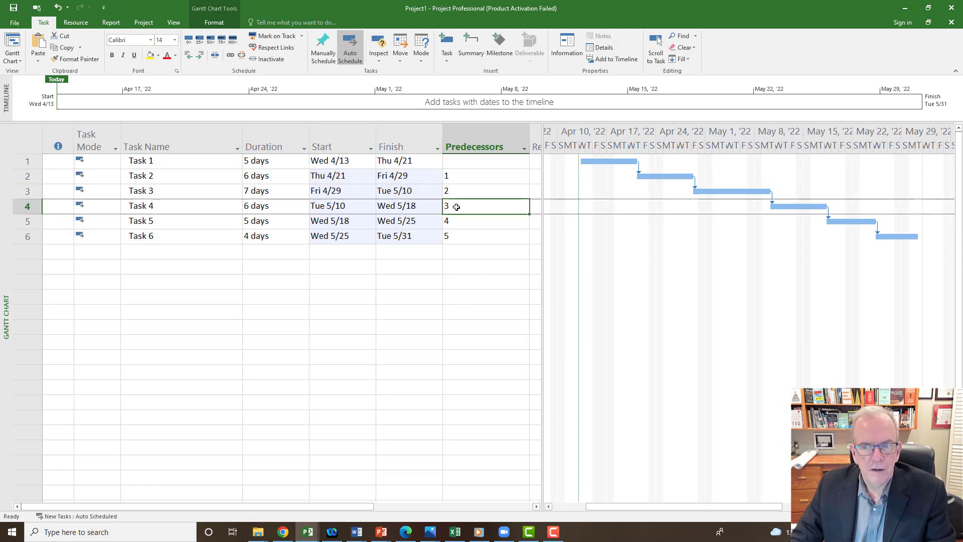
pyautogui.write('2')
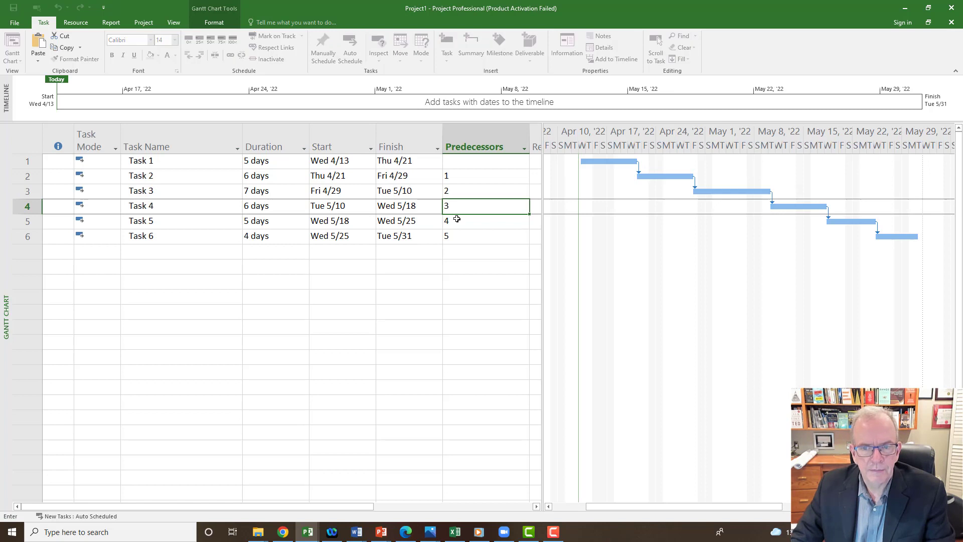
pyautogui.press('Return')
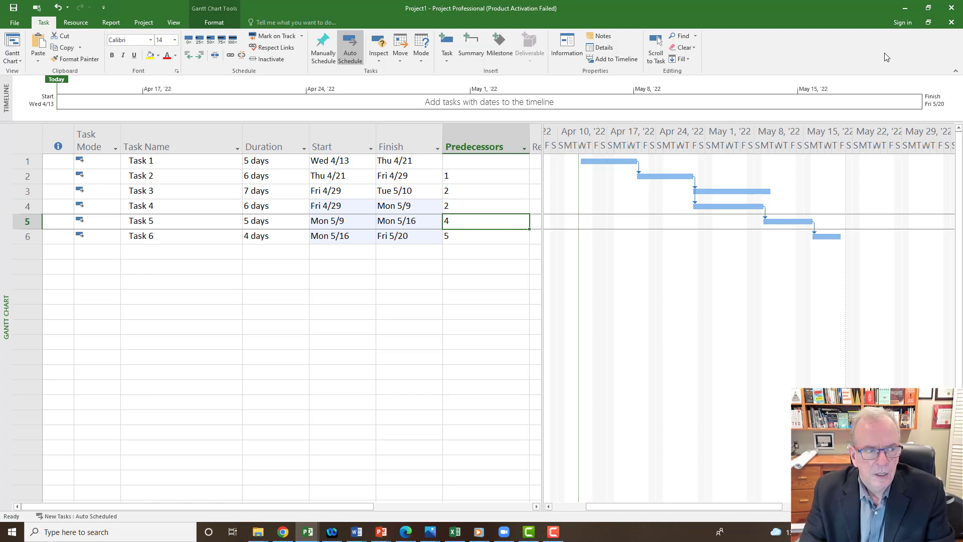
pyautogui.write('3')
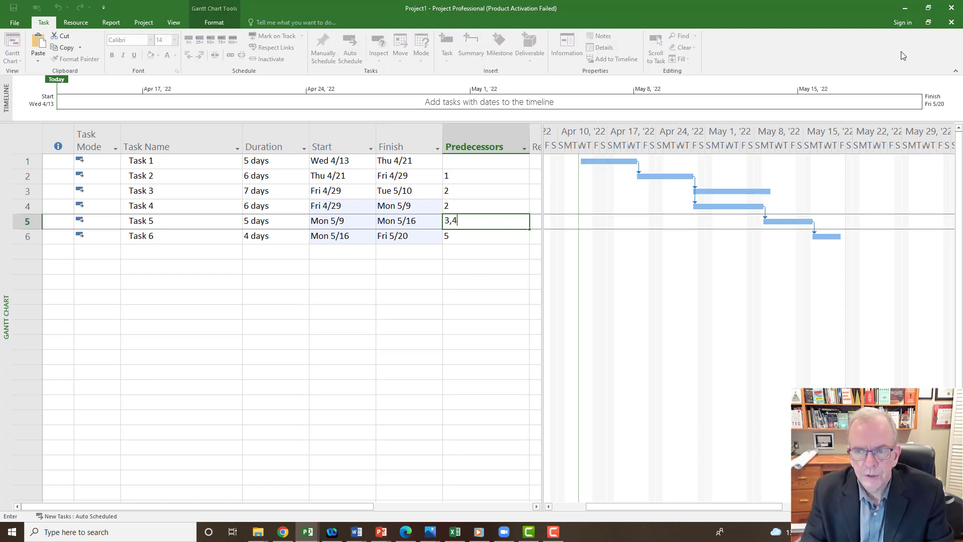
pyautogui.write(',4')
pyautogui.press('Return')
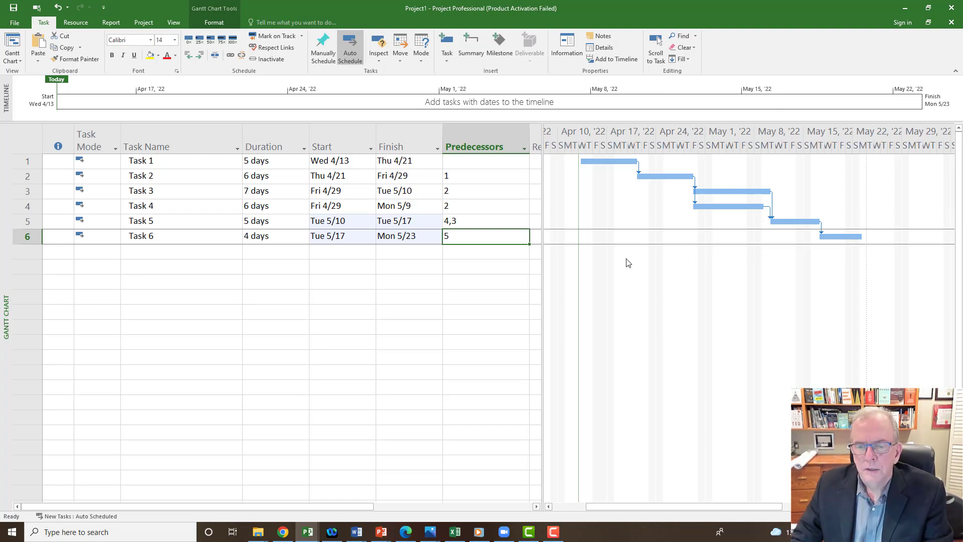
pyautogui.click(459, 253)
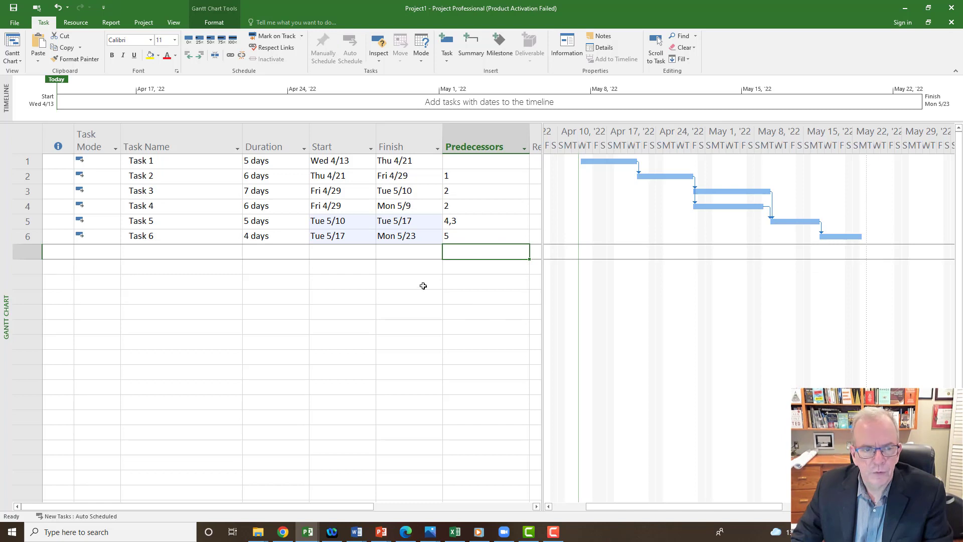
# Step: Turn on the Critical Tasks bar style to highlight the critical path in the Gantt chart
pyautogui.click(391, 251)
pyautogui.click(323, 288)
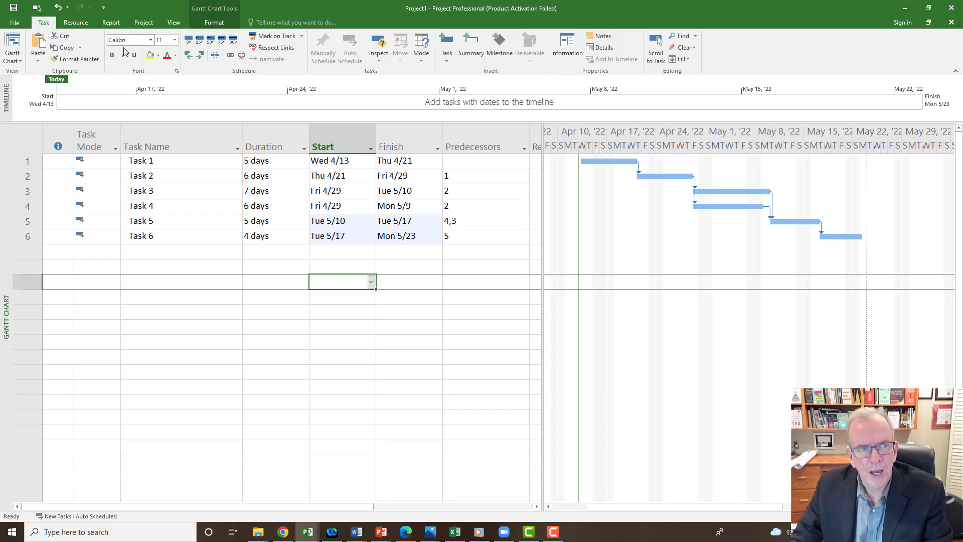
pyautogui.click(213, 23)
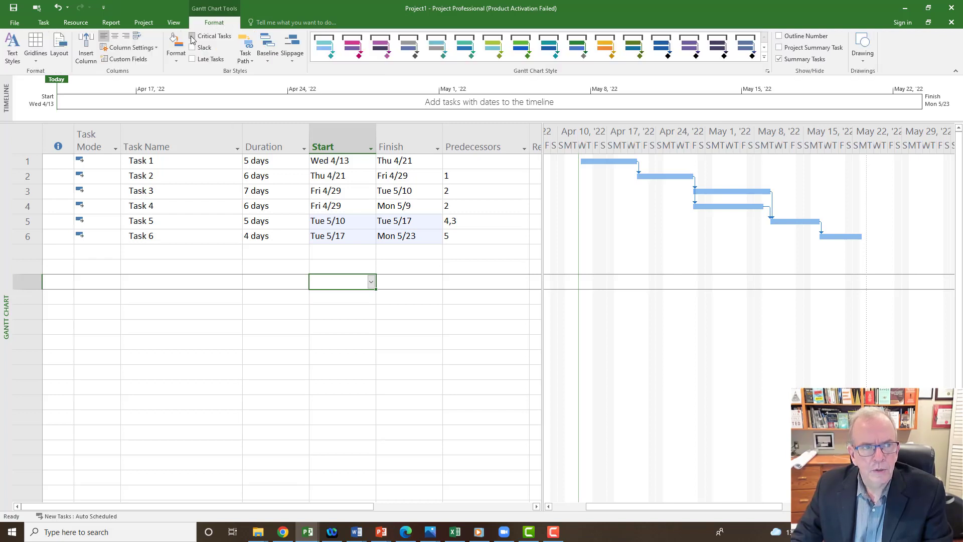
pyautogui.click(192, 36)
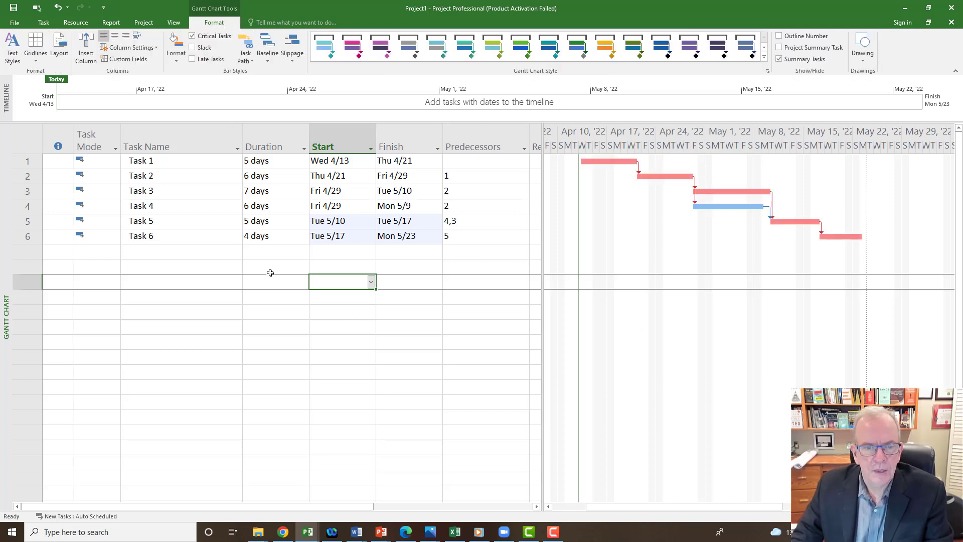
pyautogui.click(236, 266)
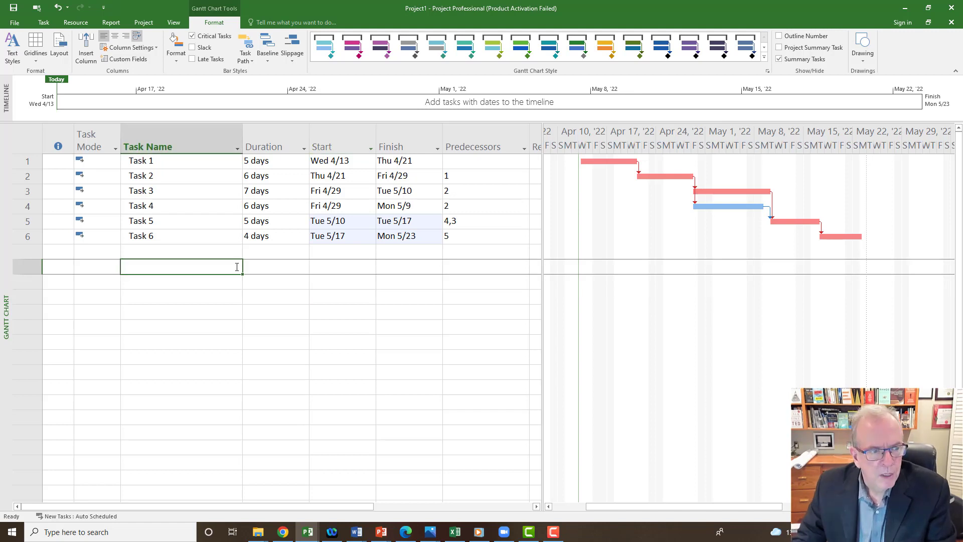
pyautogui.rightClick(4, 260)
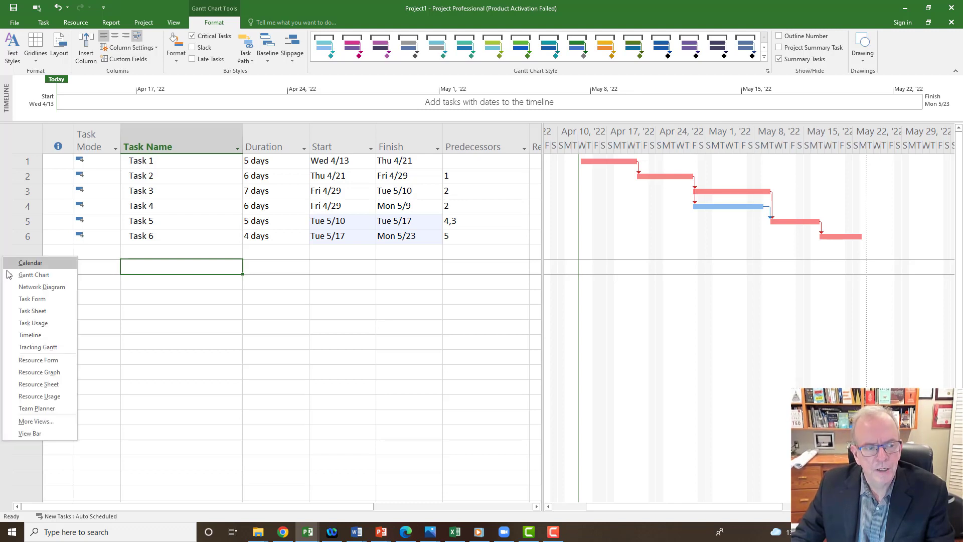
pyautogui.click(30, 433)
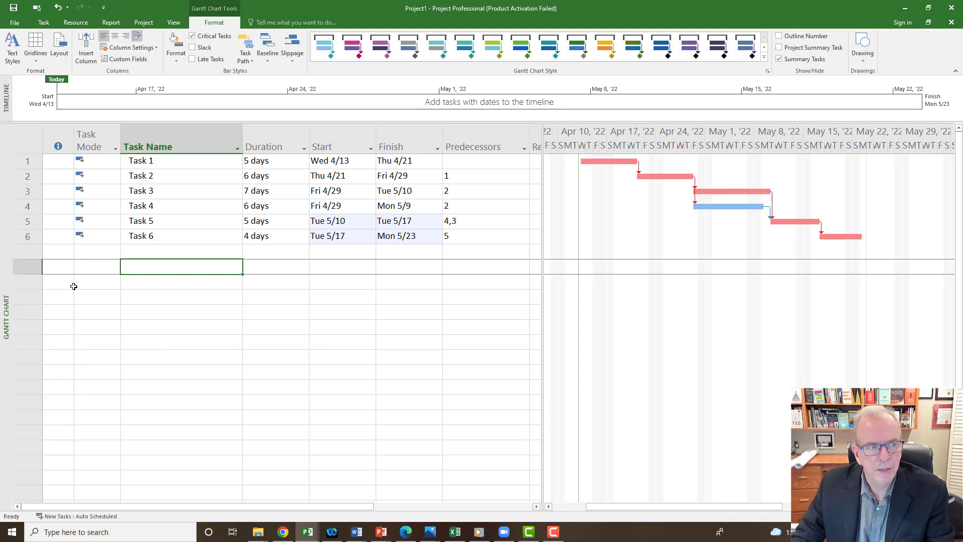
pyautogui.click(32, 136)
pyautogui.rightClick(31, 136)
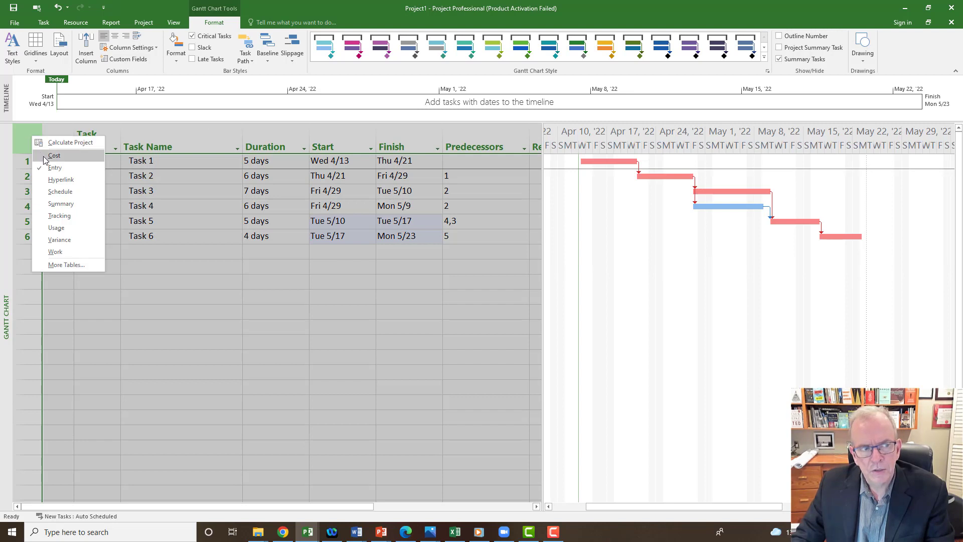
pyautogui.click(147, 281)
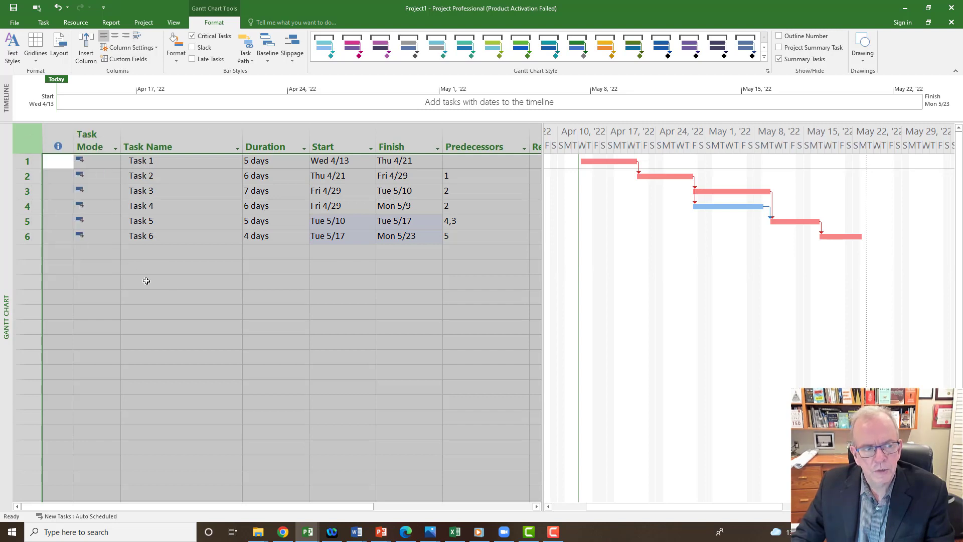
# Step: Switch to the Resource Sheet view and add the resources Labourers and Carpenters
pyautogui.rightClick(4, 271)
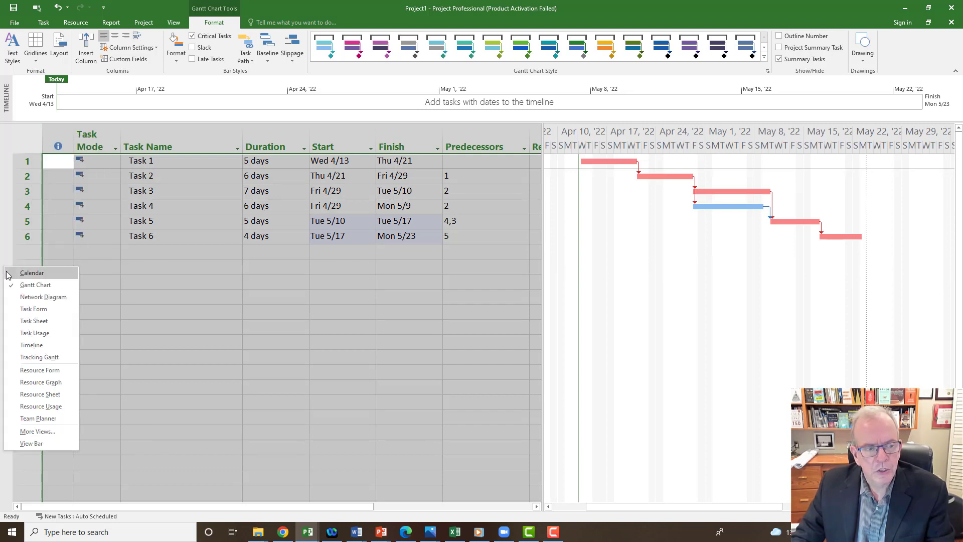
pyautogui.click(23, 395)
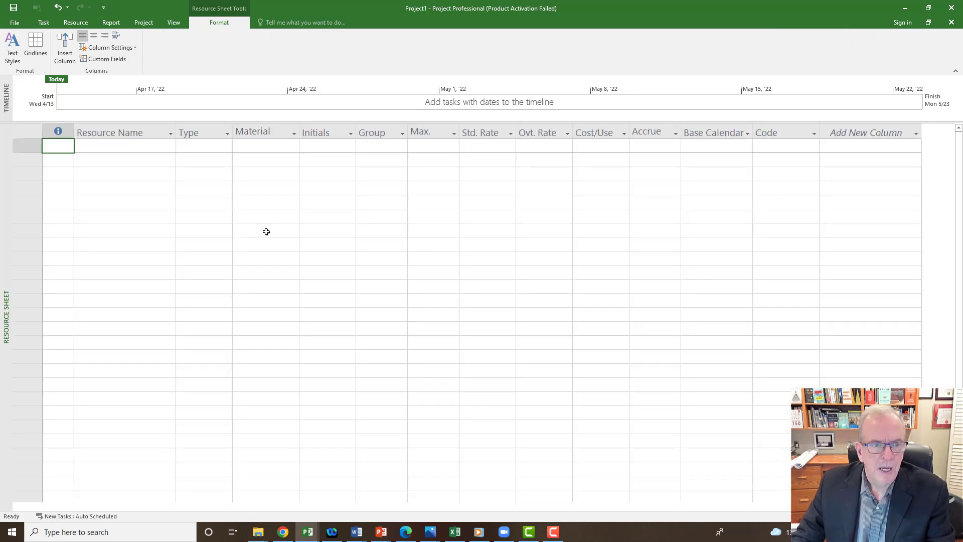
pyautogui.click(156, 146)
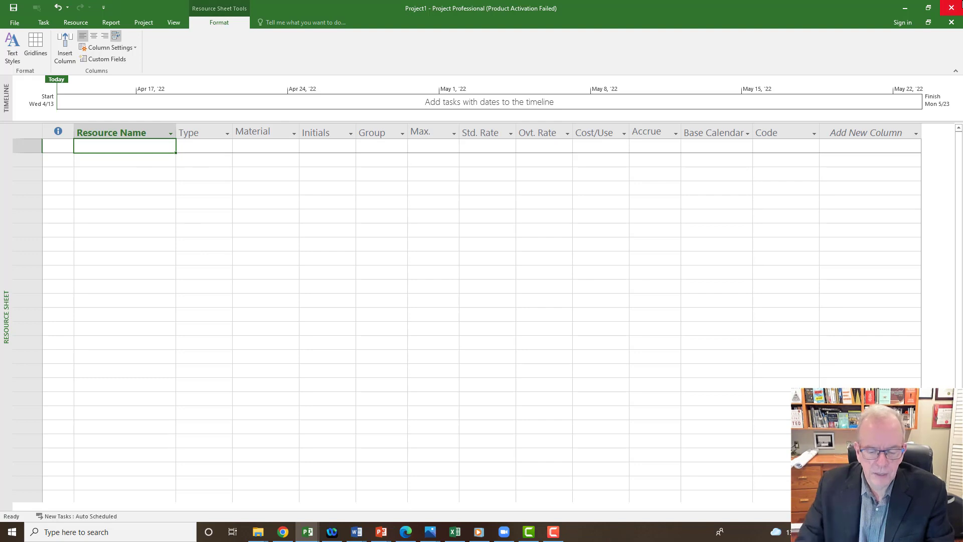
pyautogui.write('L')
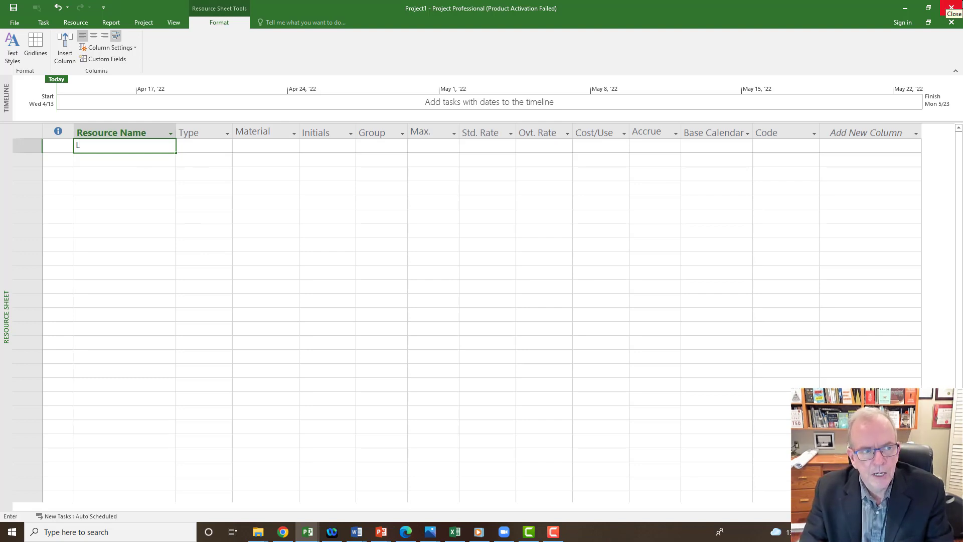
pyautogui.write('abourers')
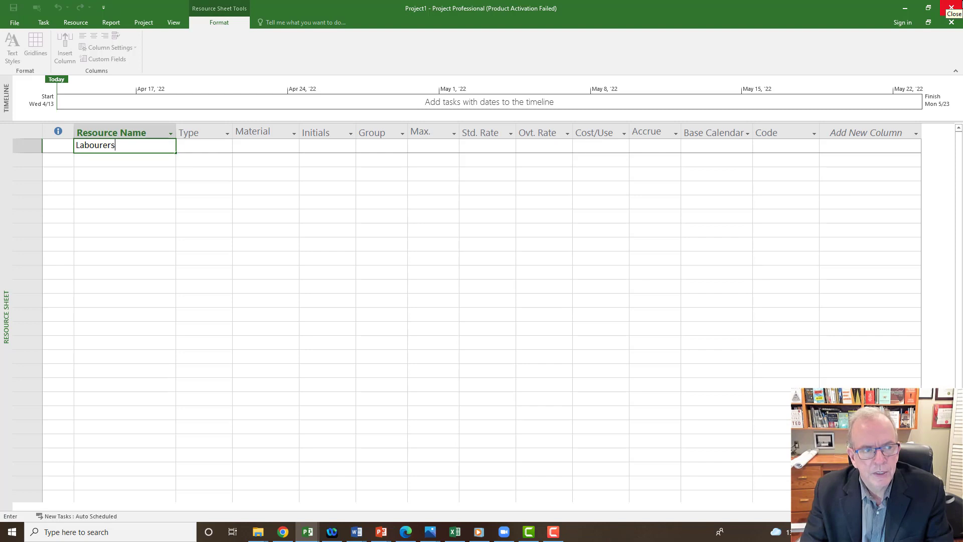
pyautogui.press('Return')
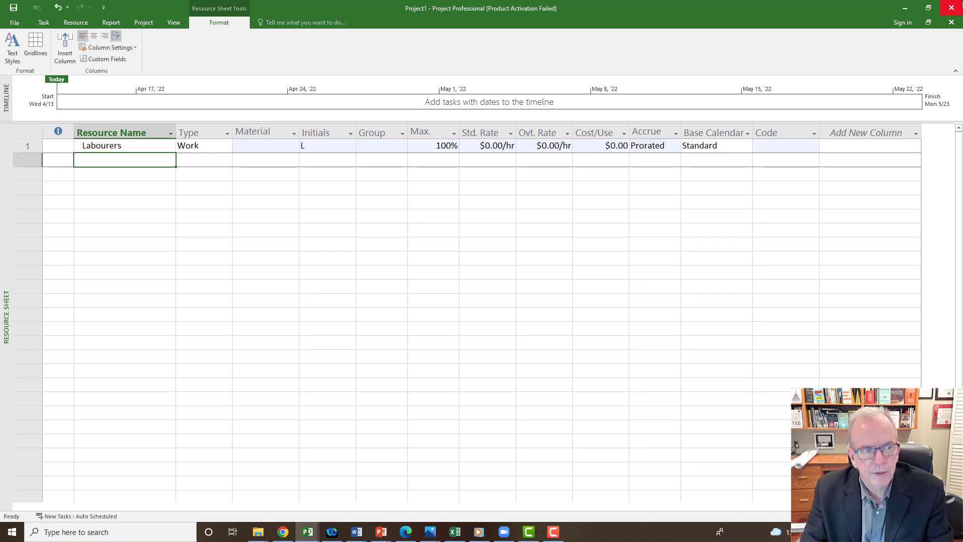
pyautogui.write('Carpenters')
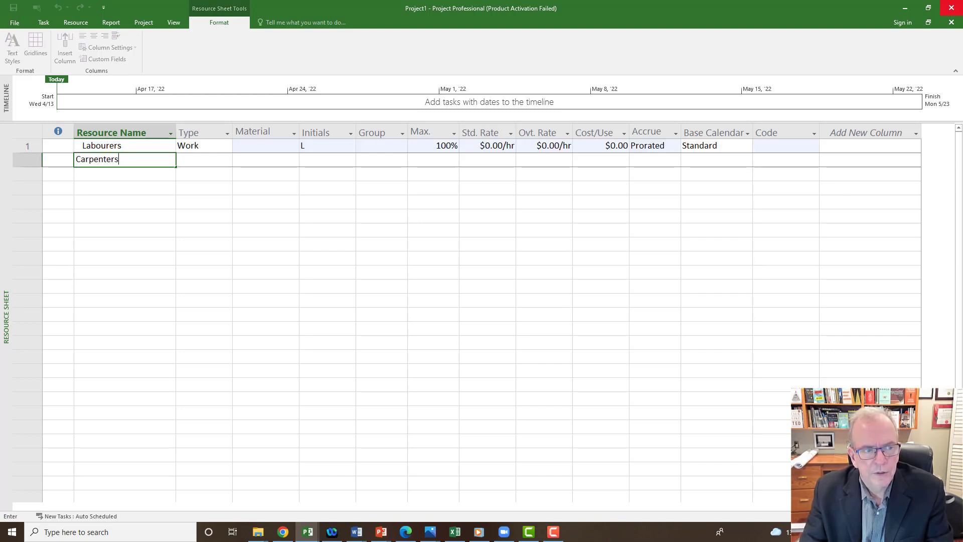
pyautogui.press('Return')
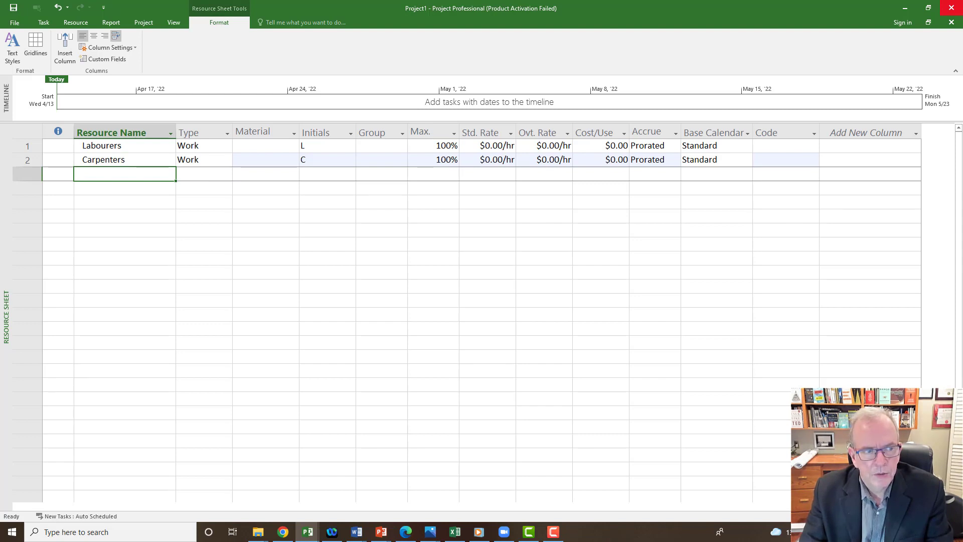
# Step: Add ABC Plumbing and Paving Brick as the third and fourth resources in the sheet
pyautogui.write('AB')
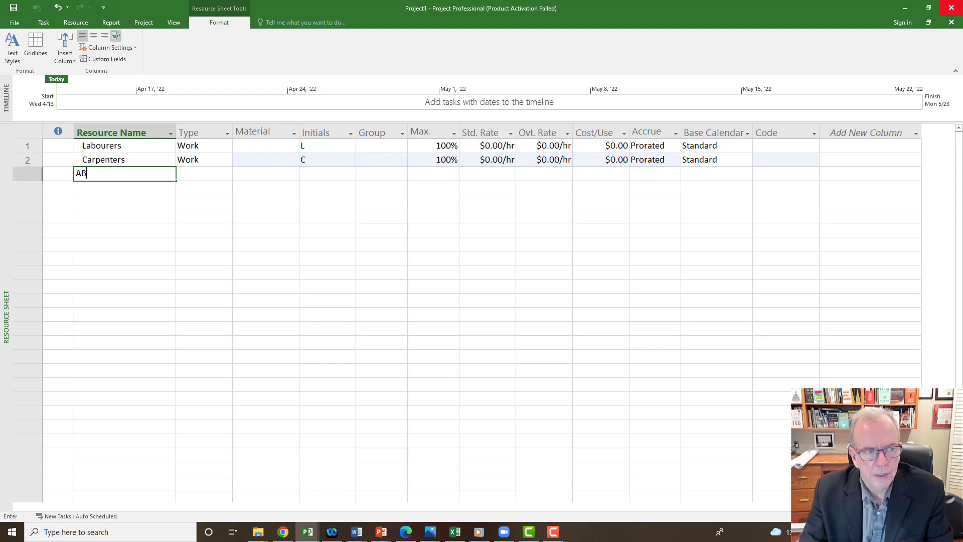
pyautogui.write('C Plumbing')
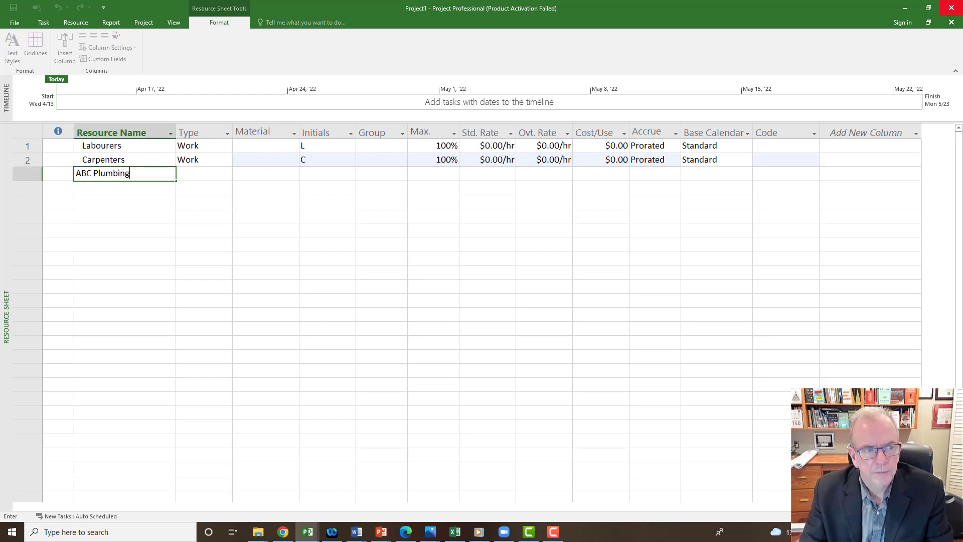
pyautogui.press('Return')
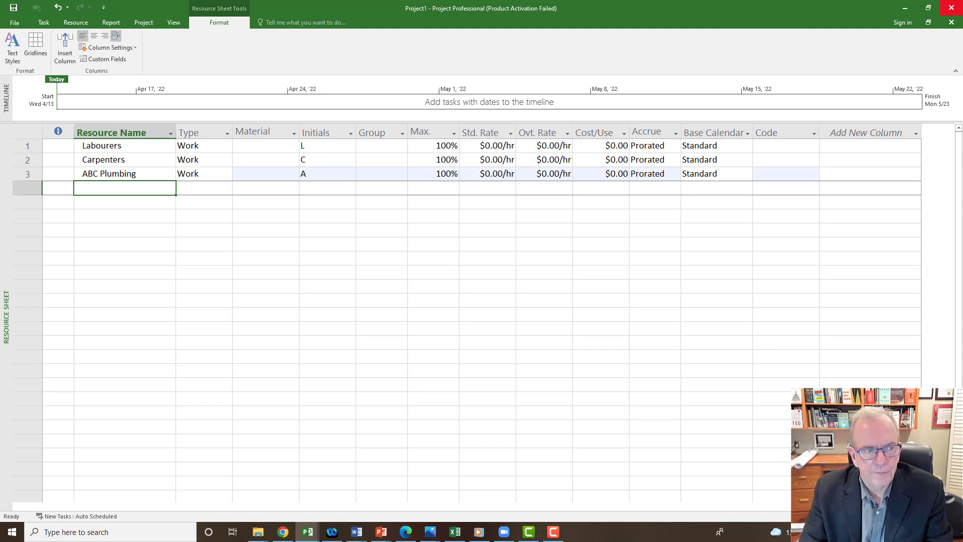
pyautogui.write('av')
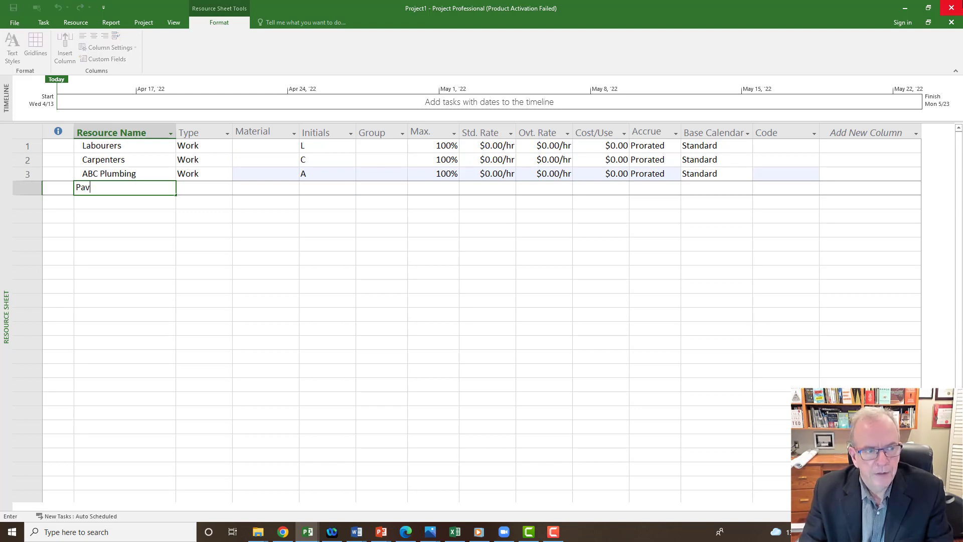
pyautogui.write('ing Brick')
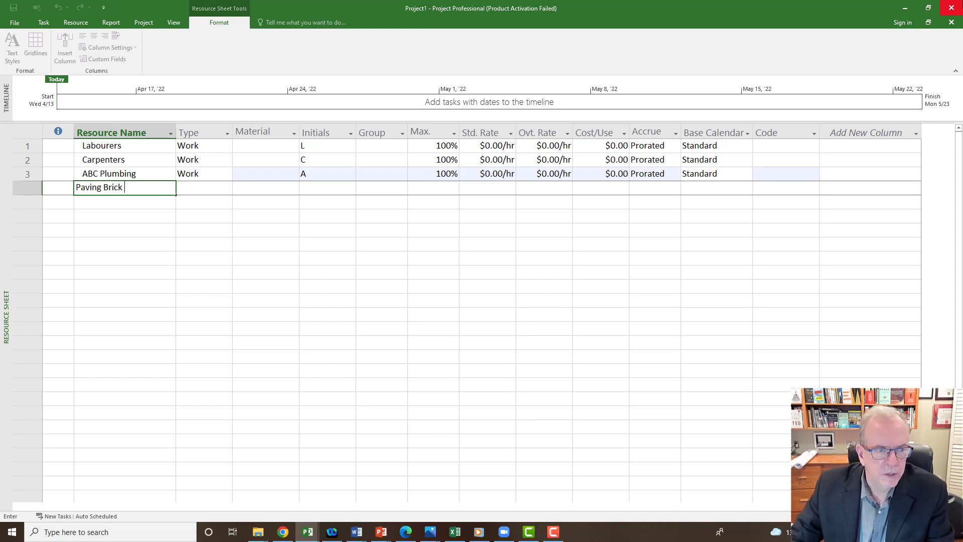
pyautogui.click(112, 233)
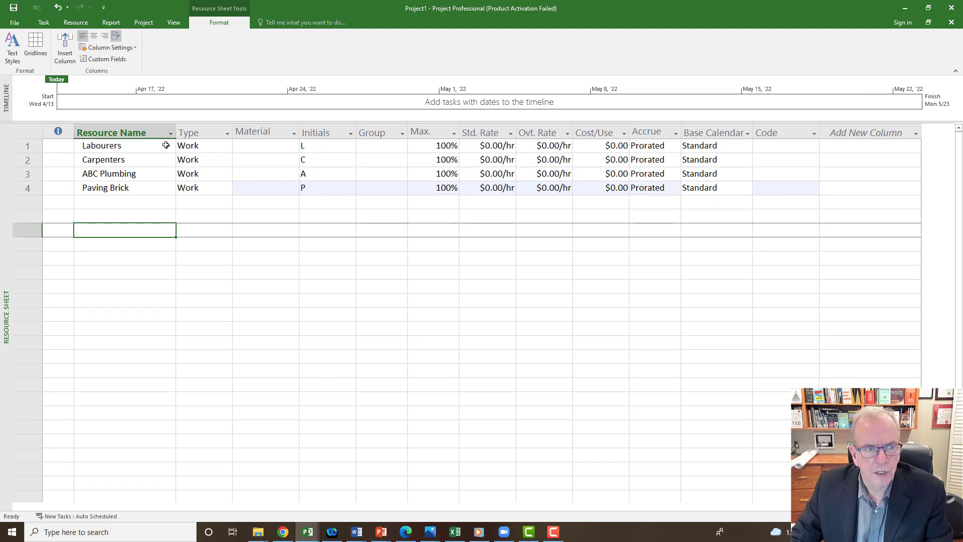
# Step: Set the standard rate of both Labourers and Carpenters to $100 per hour
pyautogui.click(216, 148)
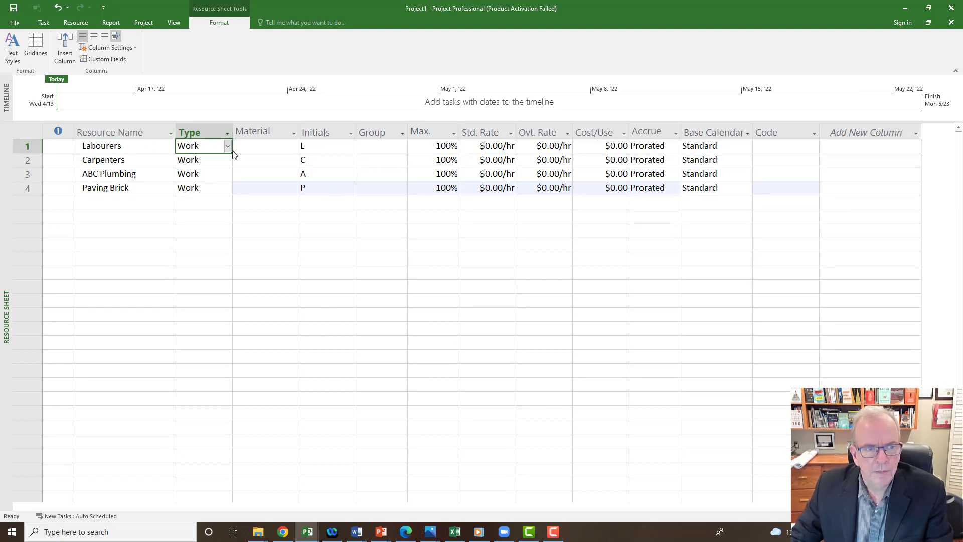
pyautogui.click(492, 149)
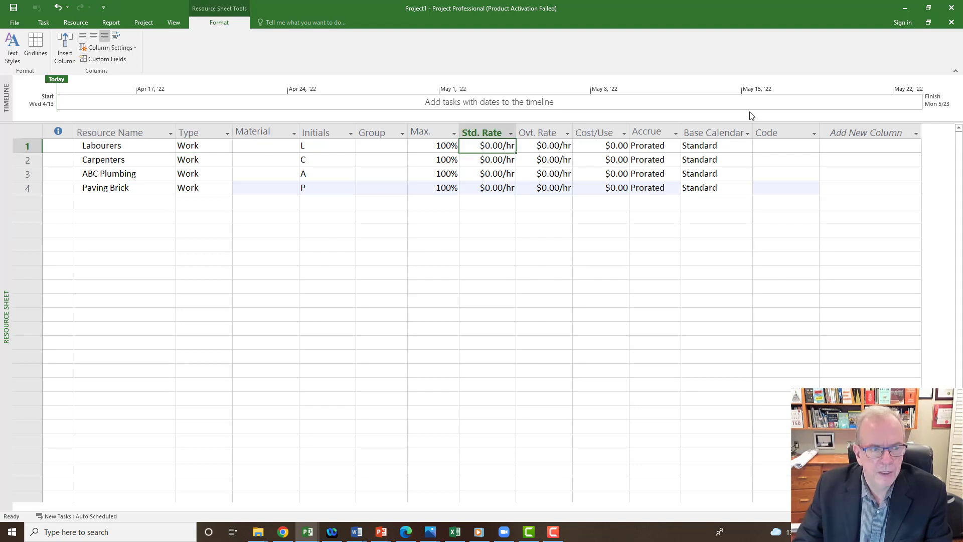
pyautogui.write('100')
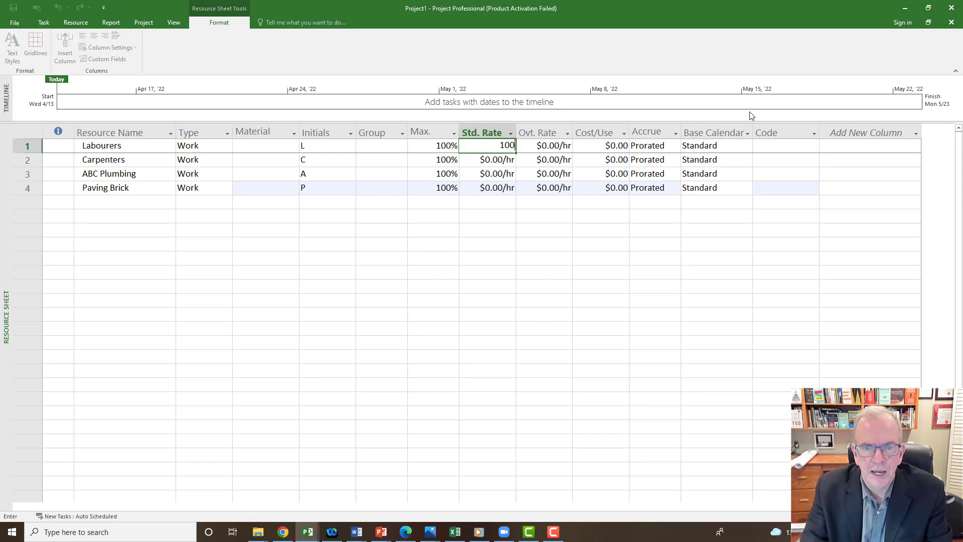
pyautogui.write('\\')
pyautogui.press('BackSpace')
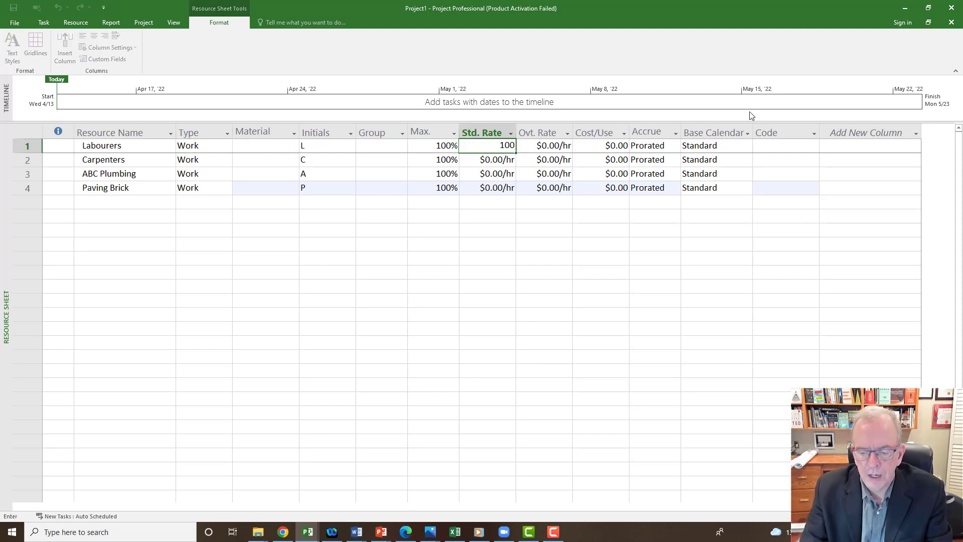
pyautogui.press('Return')
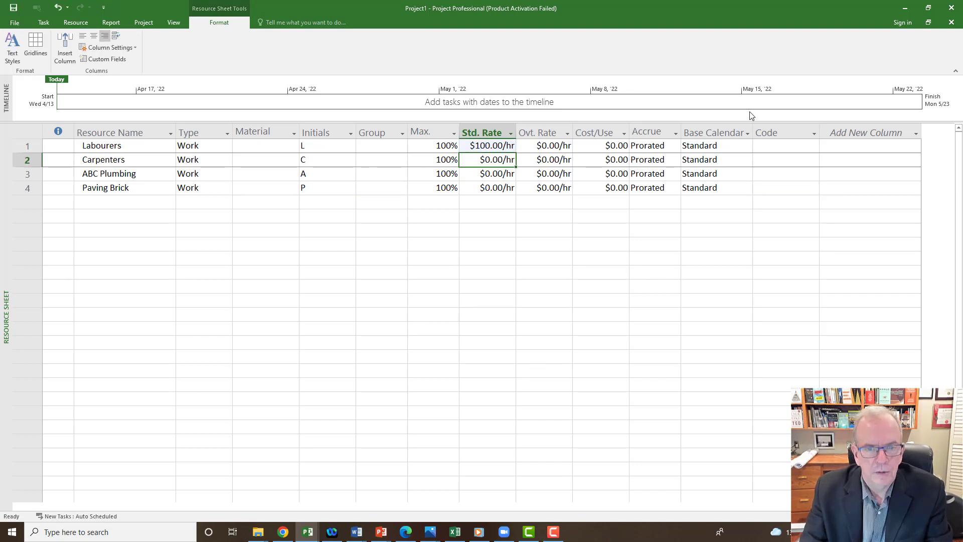
pyautogui.write('100')
pyautogui.press('Return')
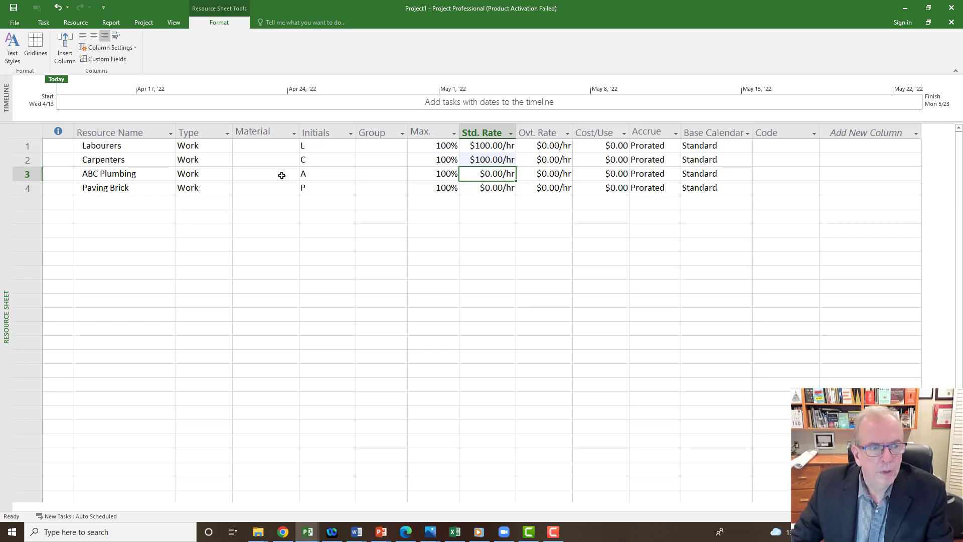
# Step: Change the resource type of ABC Plumbing to Cost and of Paving Brick to Material
pyautogui.click(195, 176)
pyautogui.click(227, 174)
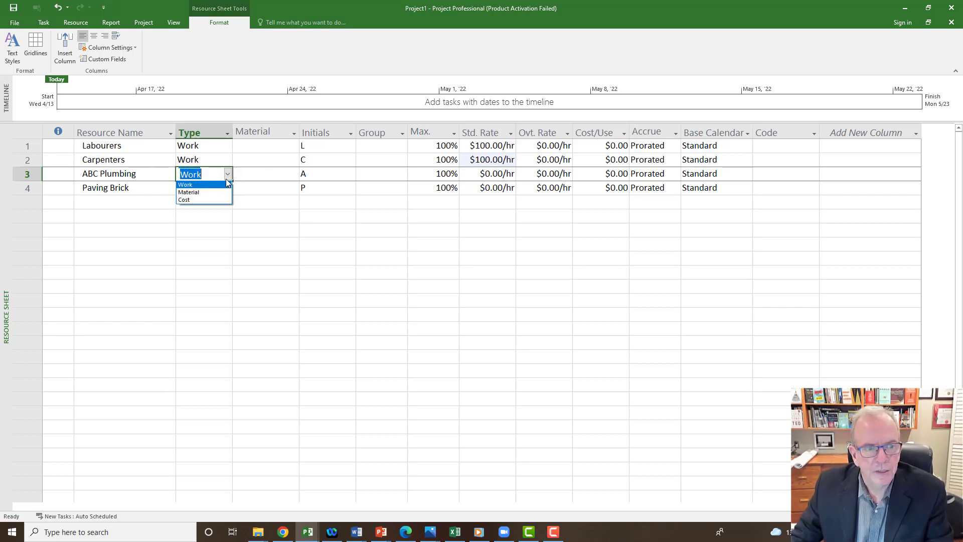
pyautogui.click(204, 199)
pyautogui.click(206, 188)
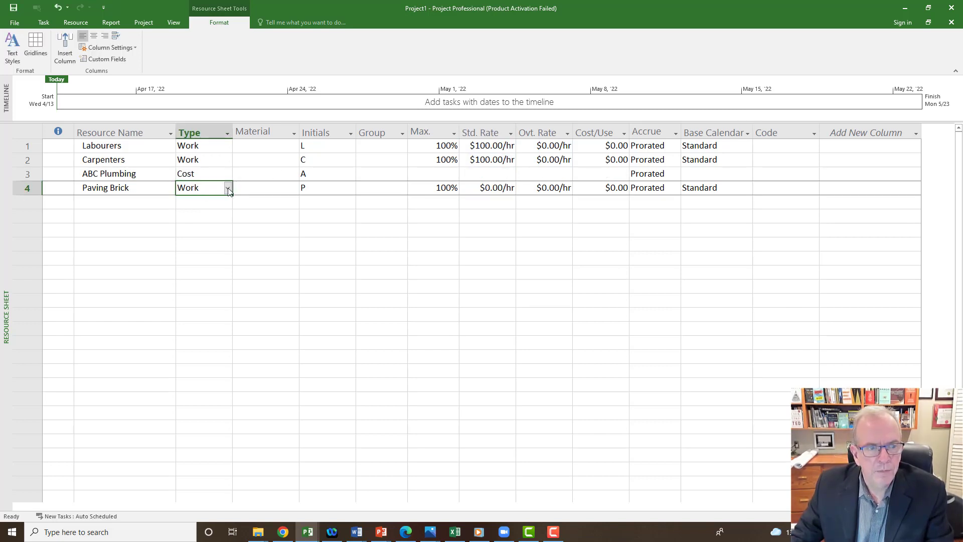
pyautogui.click(227, 188)
pyautogui.click(214, 207)
# Step: Give Paving Brick the material label Sq. Ft. and a standard rate of $10
pyautogui.click(254, 190)
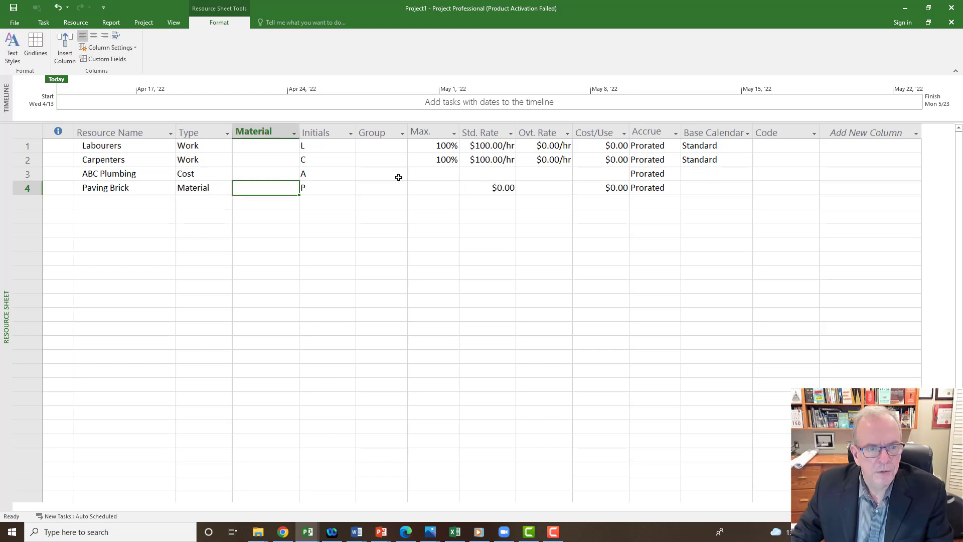
pyautogui.write('Sq. Ft.')
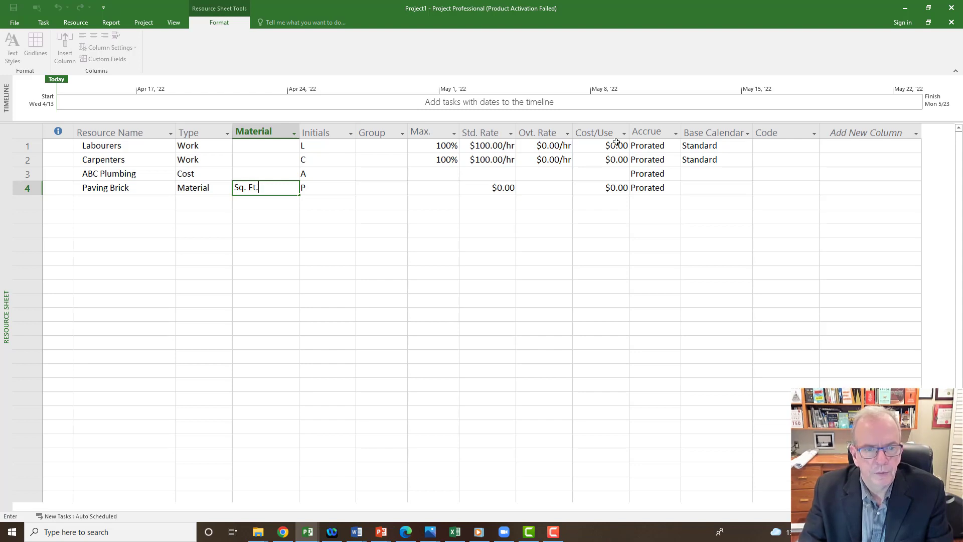
pyautogui.press('Return')
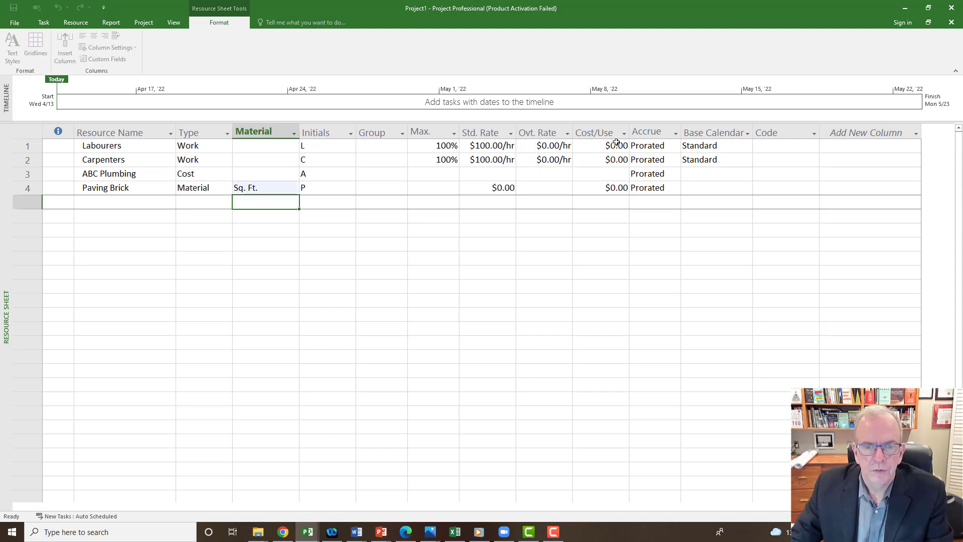
pyautogui.click(496, 188)
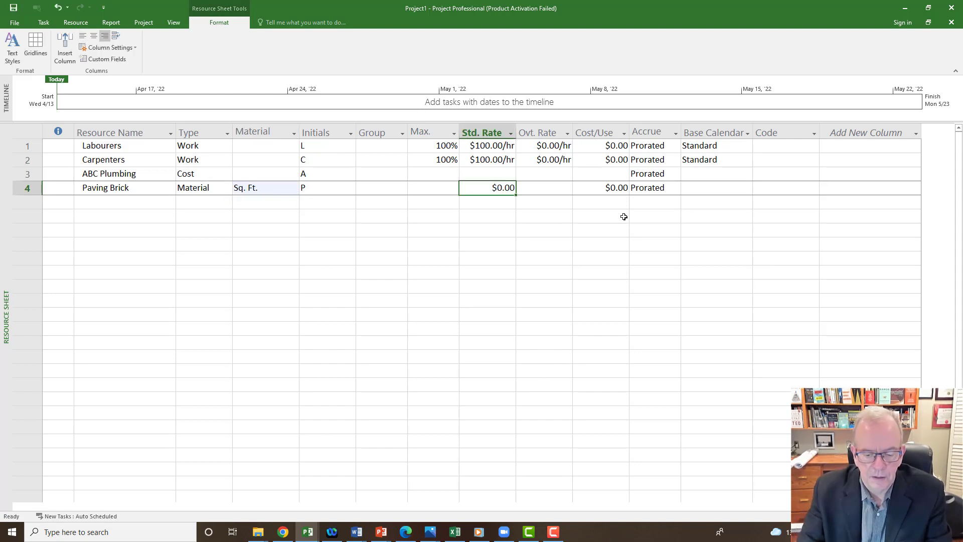
pyautogui.write('10')
pyautogui.press('Return')
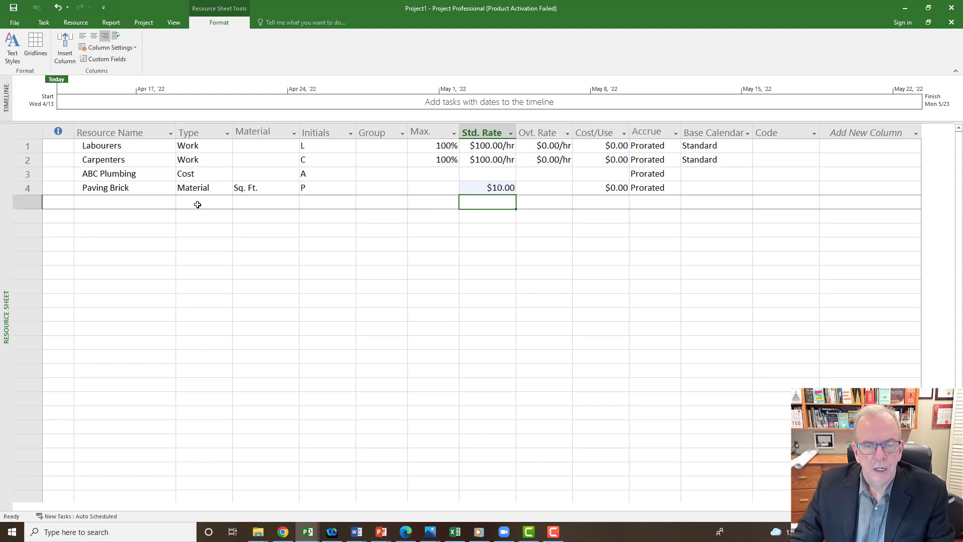
# Step: Return to the Gantt Chart view and assign the Carpenters resource to Task 1, keeping the Assign Resources dialog clear of the task rows
pyautogui.rightClick(1, 237)
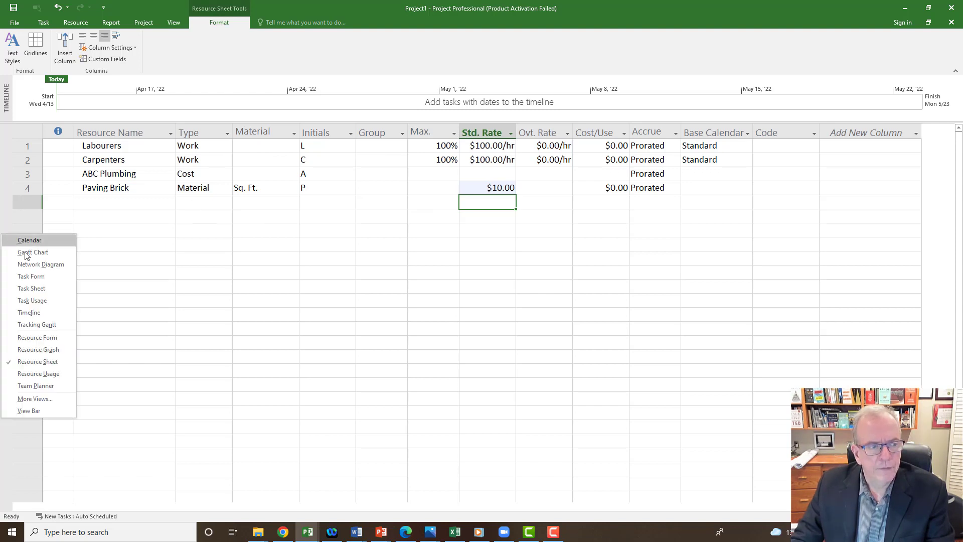
pyautogui.click(32, 252)
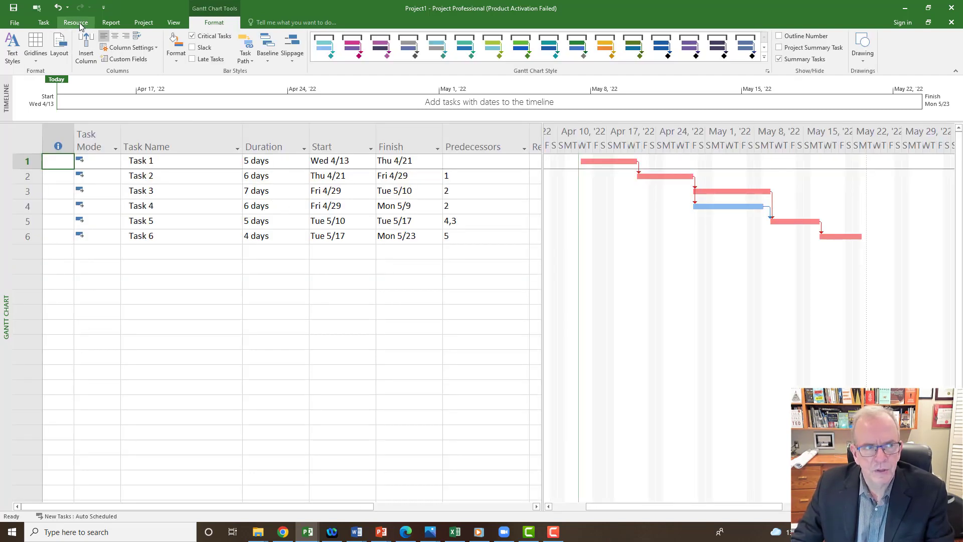
pyautogui.click(76, 23)
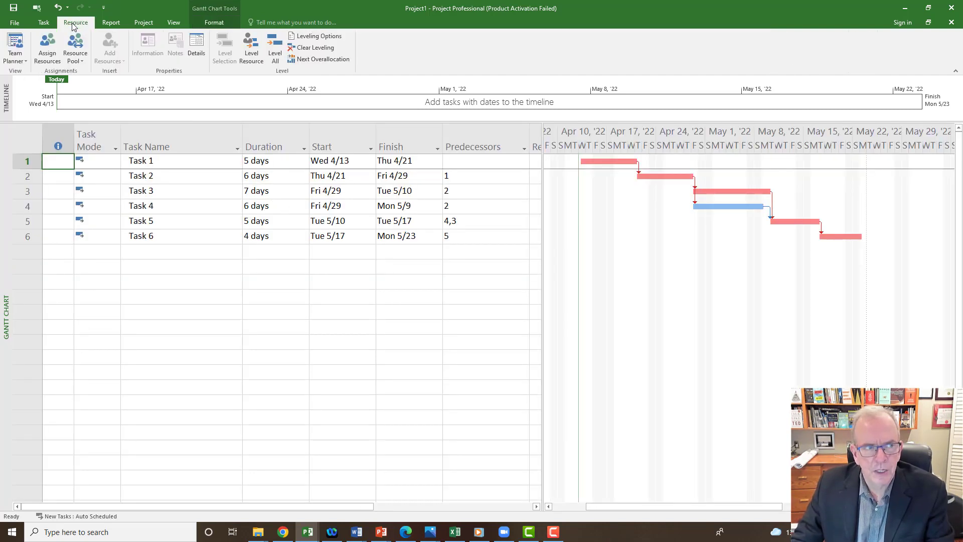
pyautogui.click(46, 48)
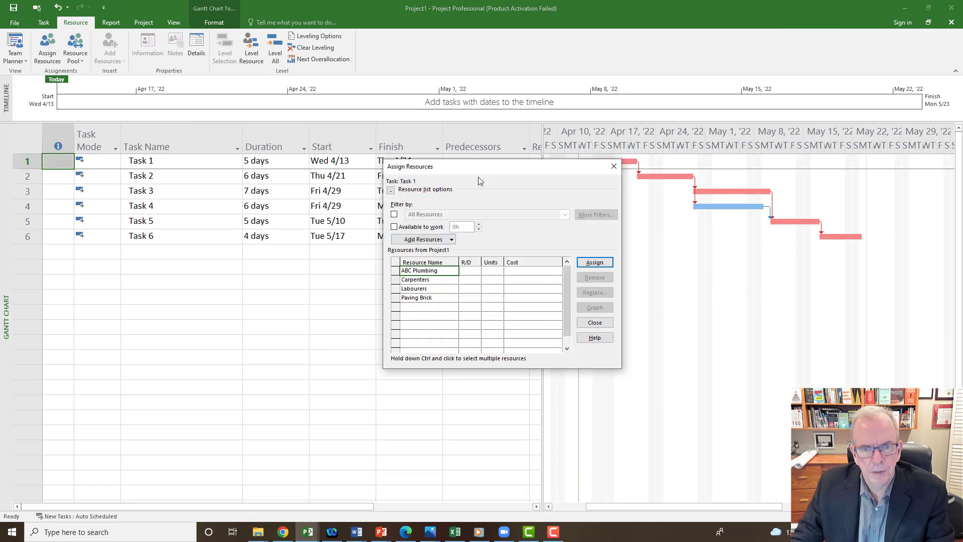
pyautogui.moveTo(478, 176); pyautogui.dragTo(452, 273)
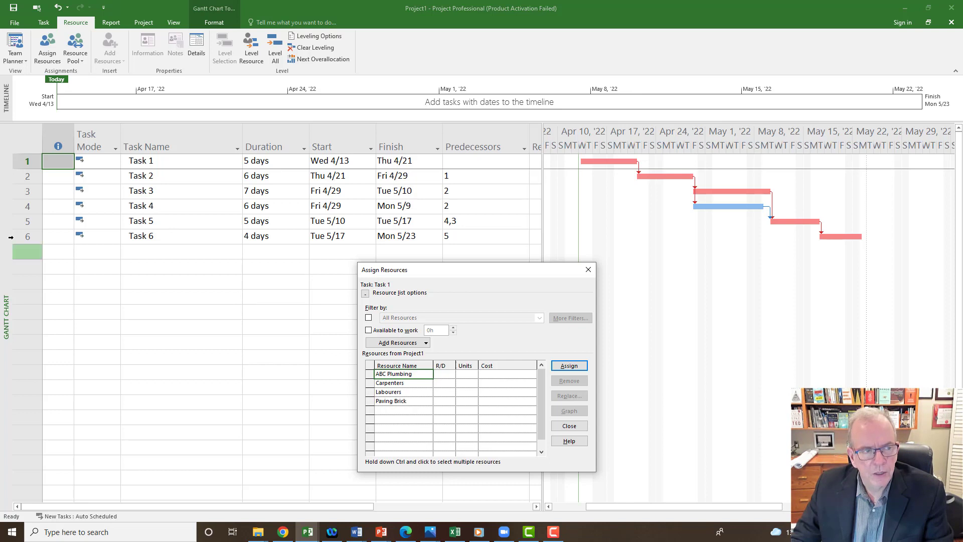
pyautogui.click(23, 161)
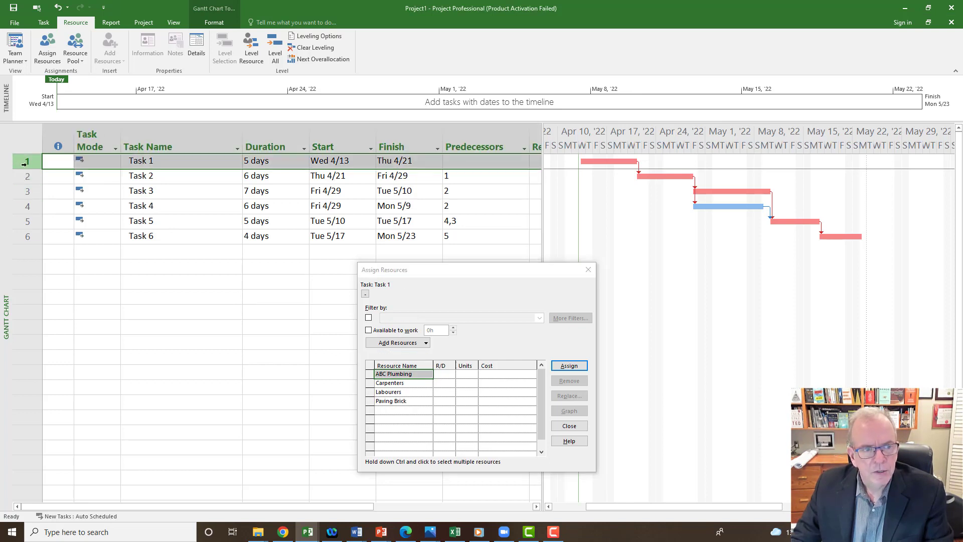
pyautogui.click(401, 384)
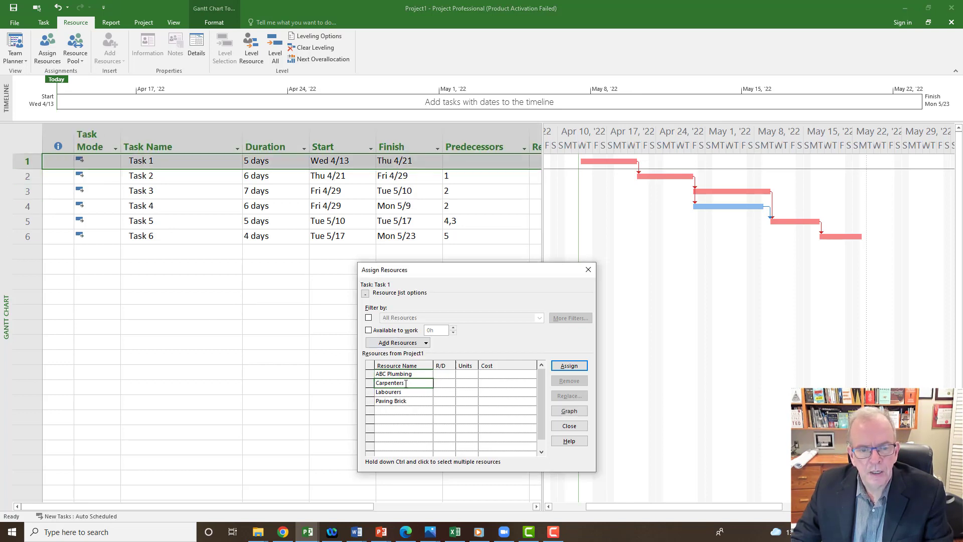
pyautogui.click(569, 366)
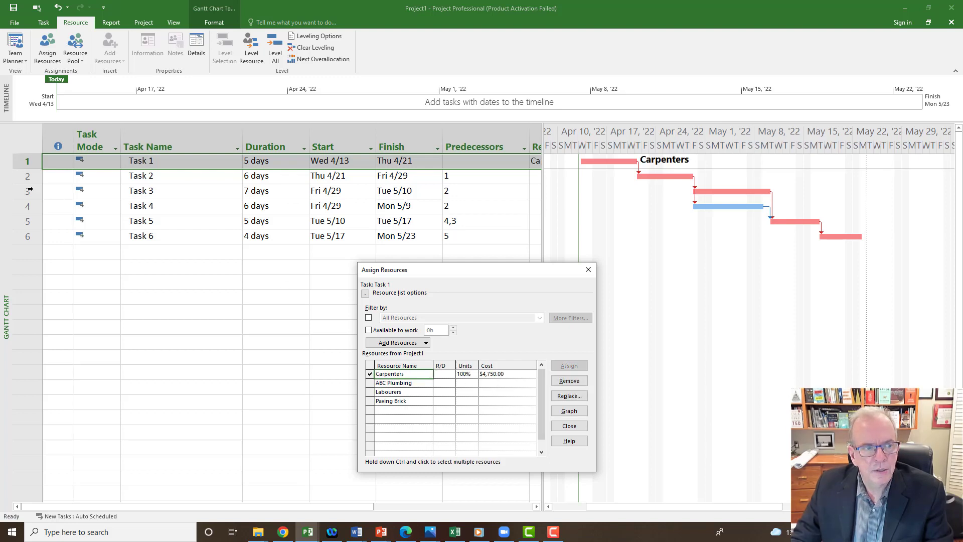
# Step: Assign the Labourers resource to Task 2
pyautogui.click(23, 176)
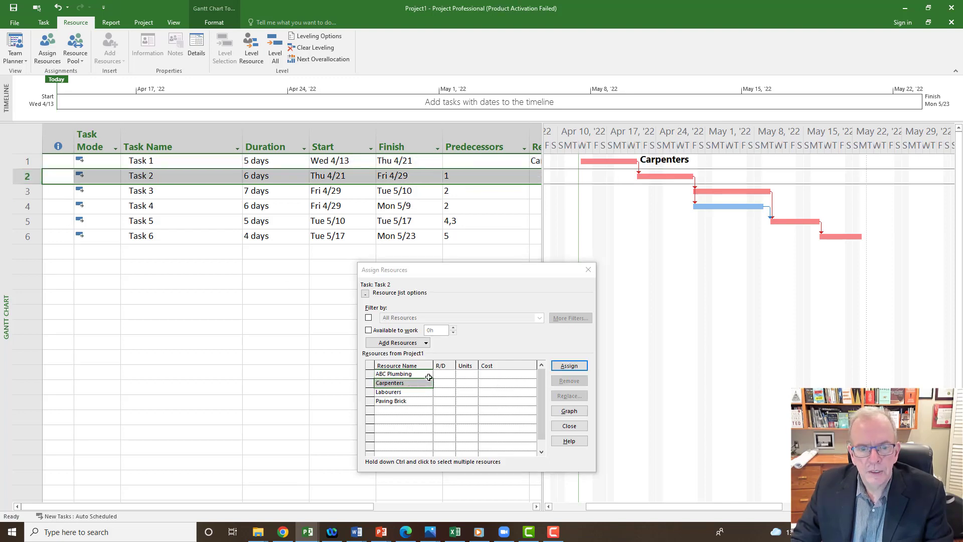
pyautogui.click(423, 395)
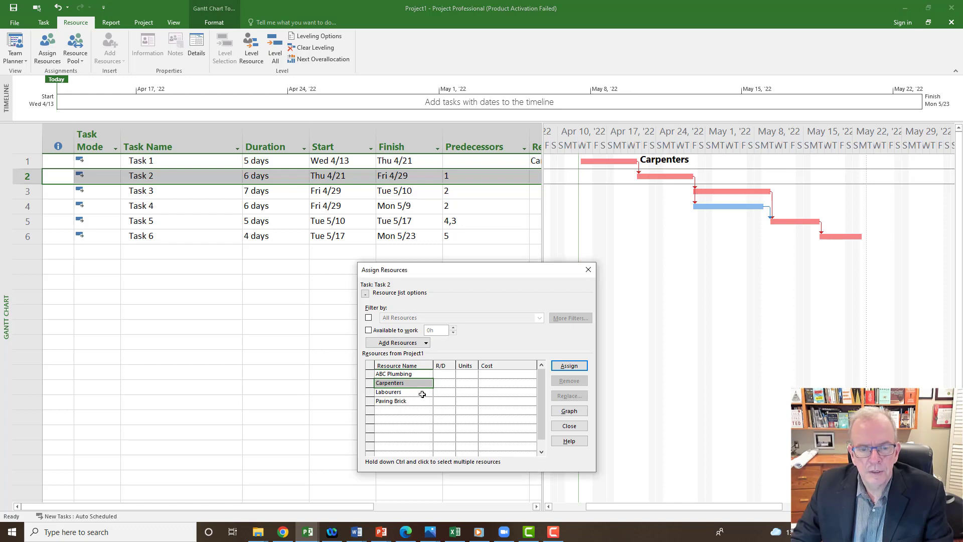
pyautogui.click(568, 365)
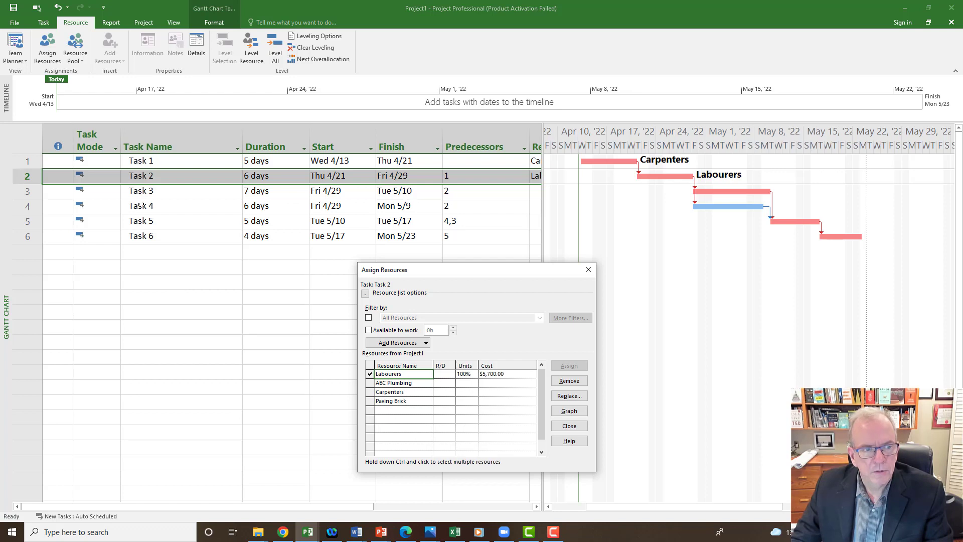
# Step: Assign ABC Plumbing to Task 3 and set its cost for that assignment to $5,000
pyautogui.click(144, 191)
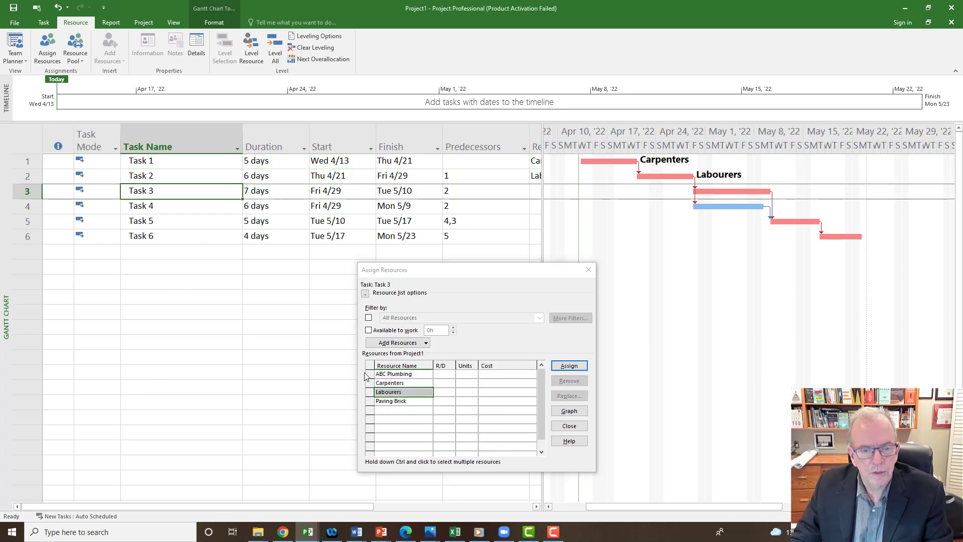
pyautogui.click(409, 375)
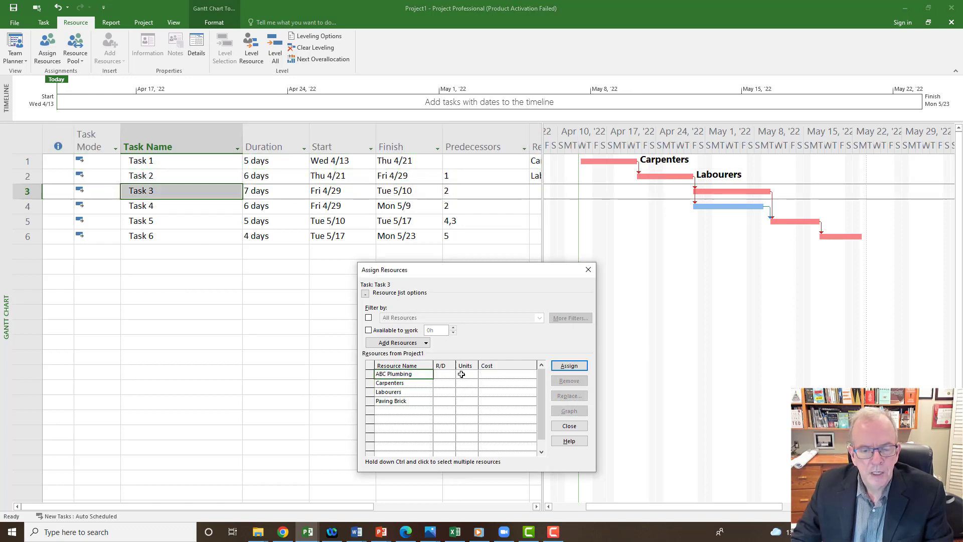
pyautogui.click(463, 374)
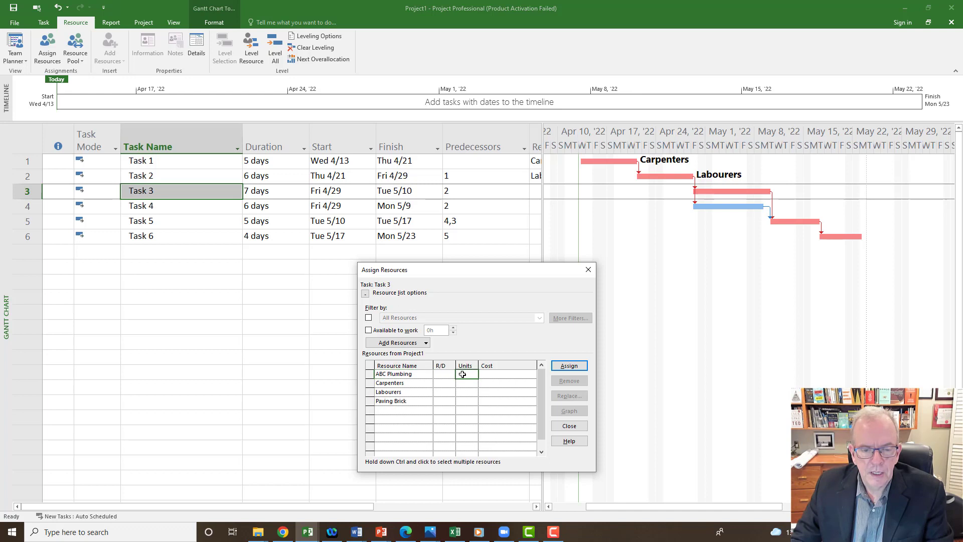
pyautogui.click(408, 374)
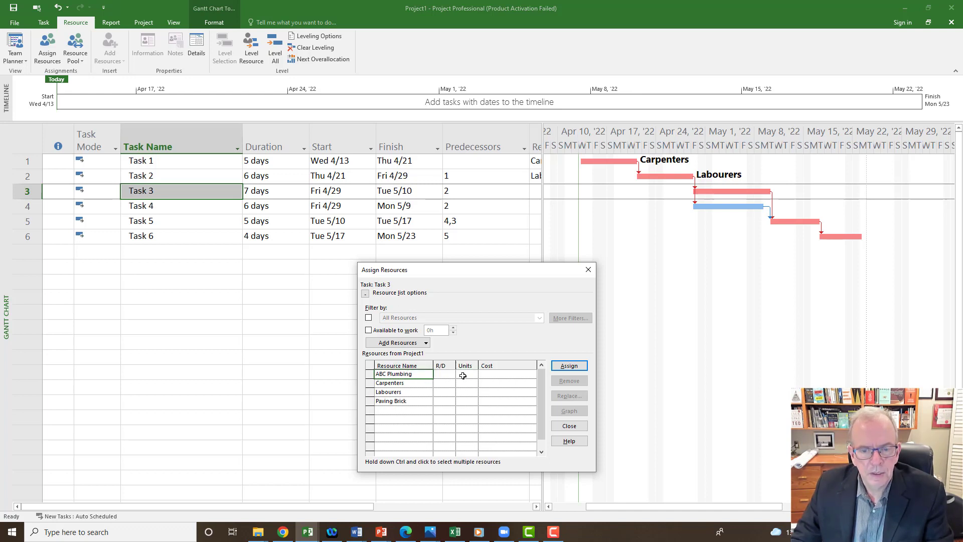
pyautogui.click(558, 369)
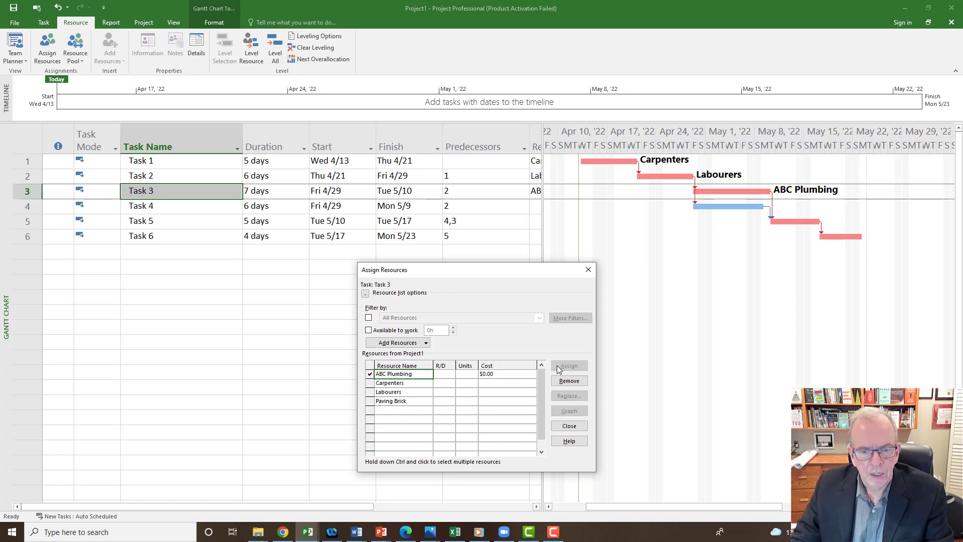
pyautogui.click(508, 375)
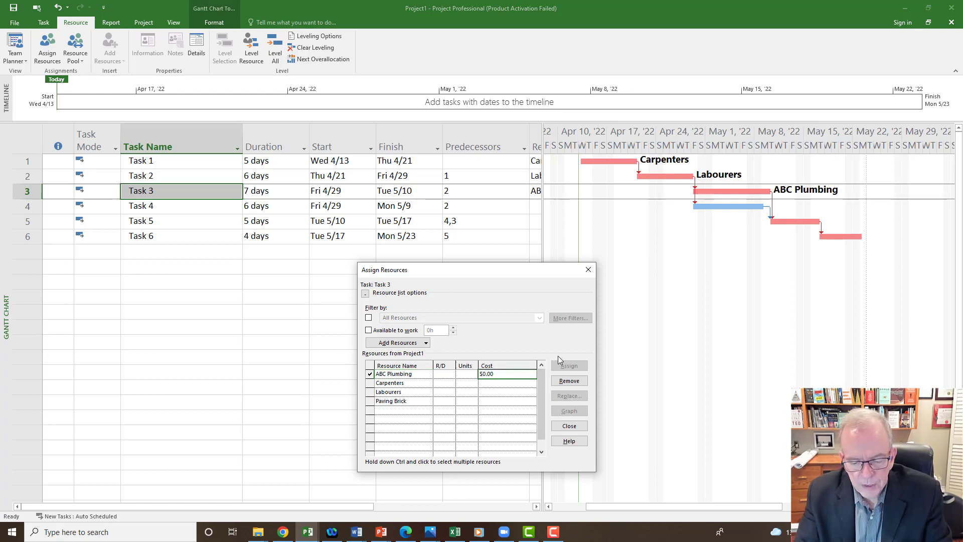
pyautogui.write('5000')
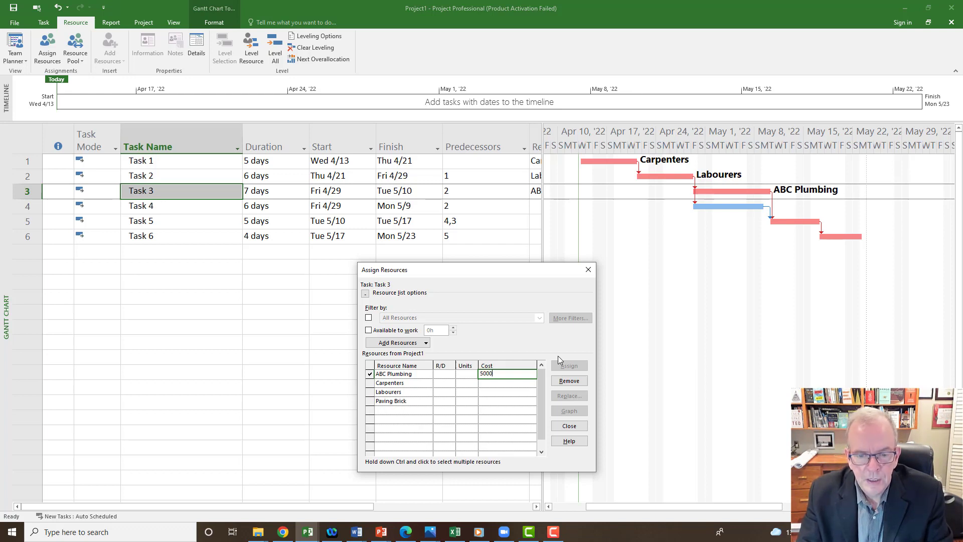
pyautogui.press('Return')
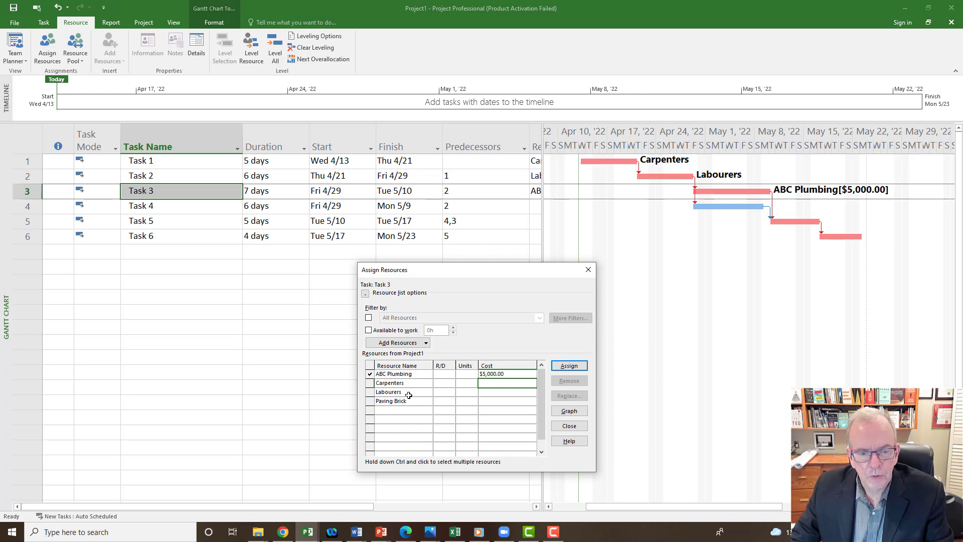
# Step: Assign 2,000 Sq. Ft. of Paving Brick to Task 5, widen the Units column to show the quantity, and close resource assignment
pyautogui.click(149, 221)
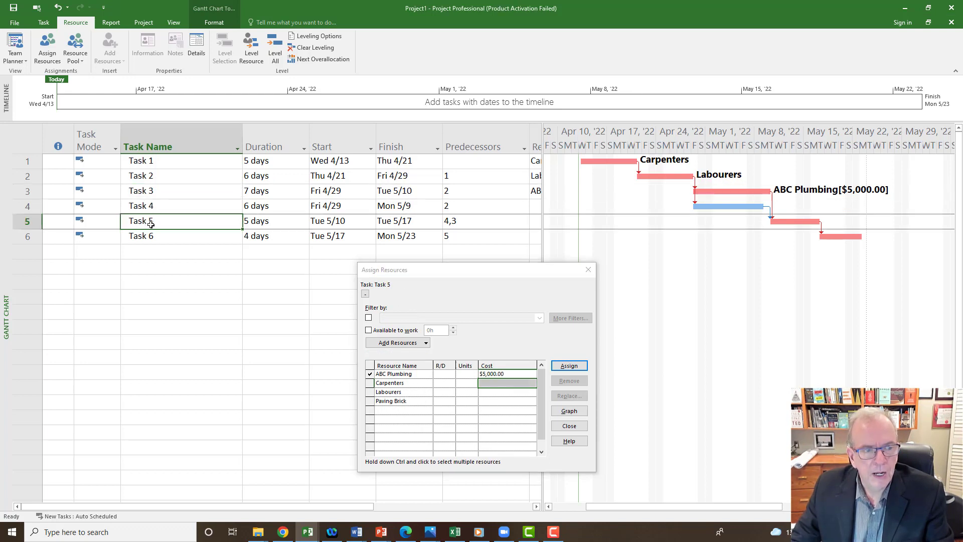
pyautogui.click(389, 400)
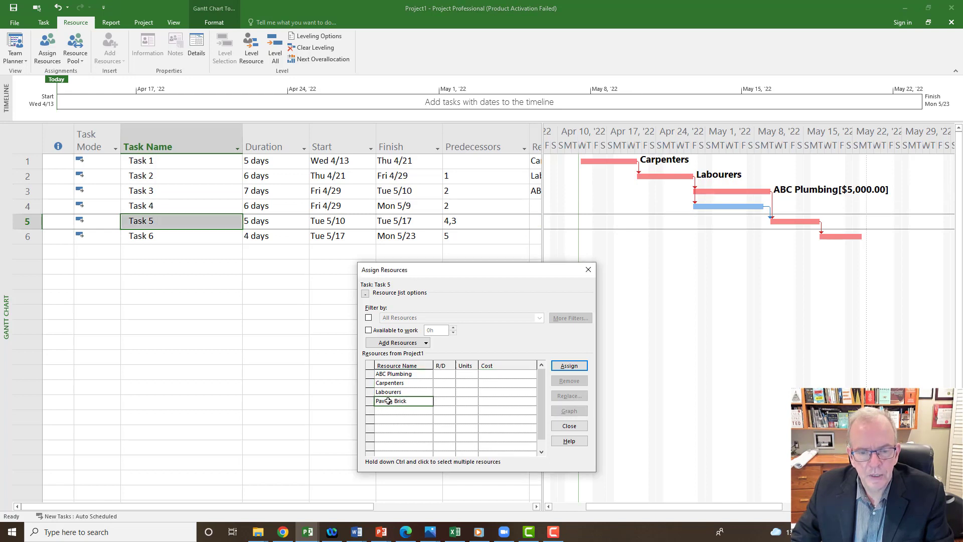
pyautogui.click(461, 401)
pyautogui.write('2')
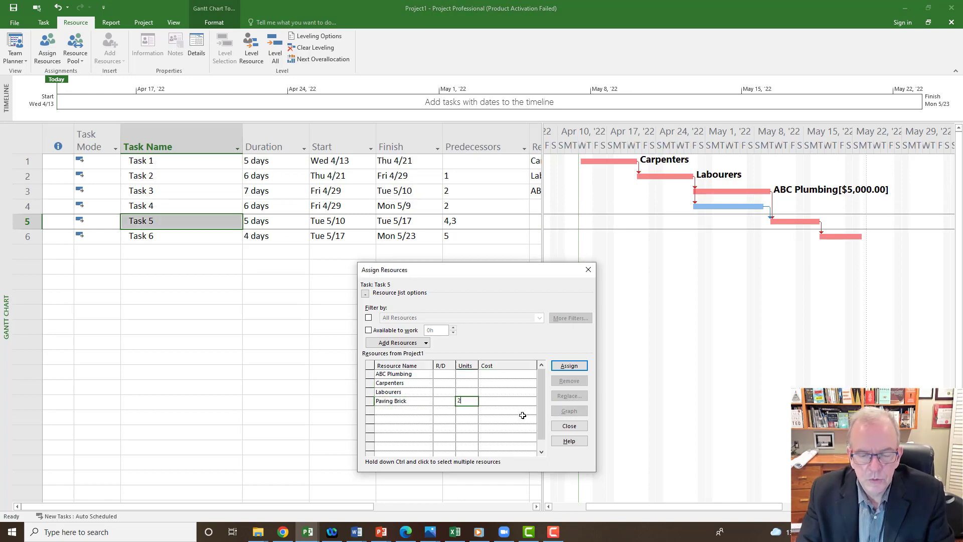
pyautogui.write('000')
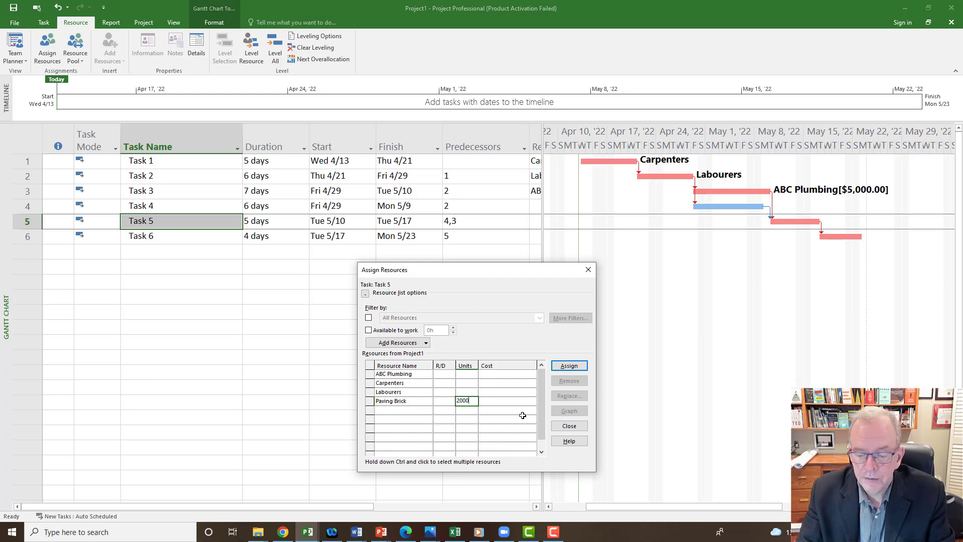
pyautogui.press('Return')
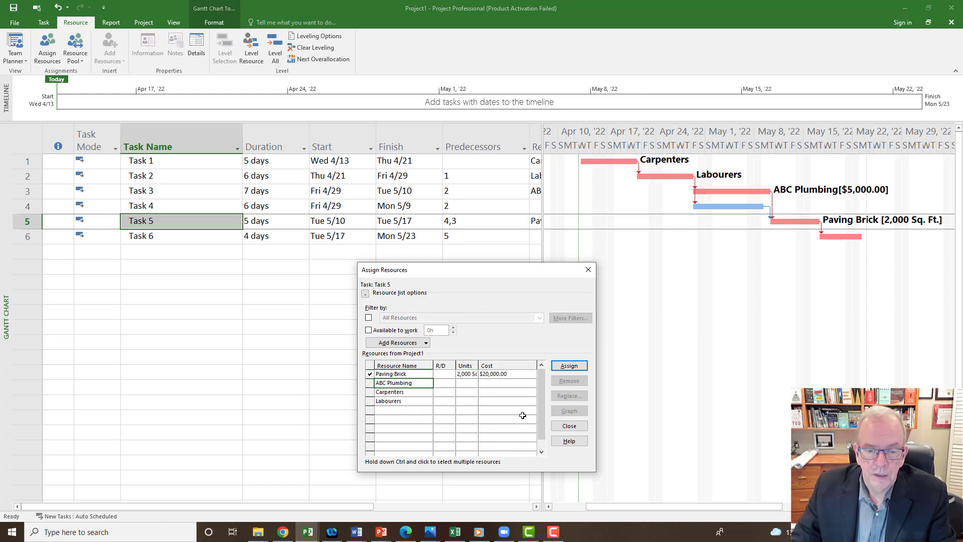
pyautogui.moveTo(479, 367); pyautogui.dragTo(488, 368)
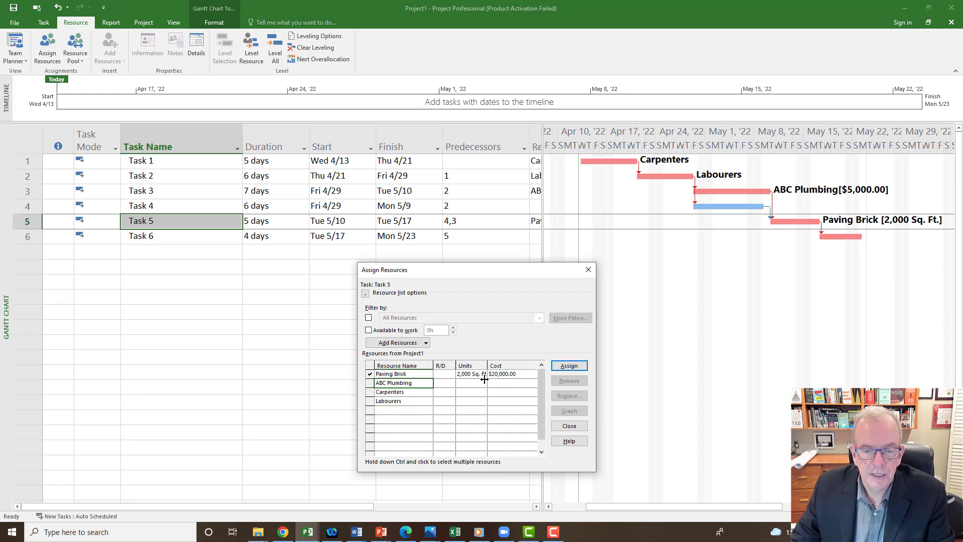
pyautogui.click(504, 375)
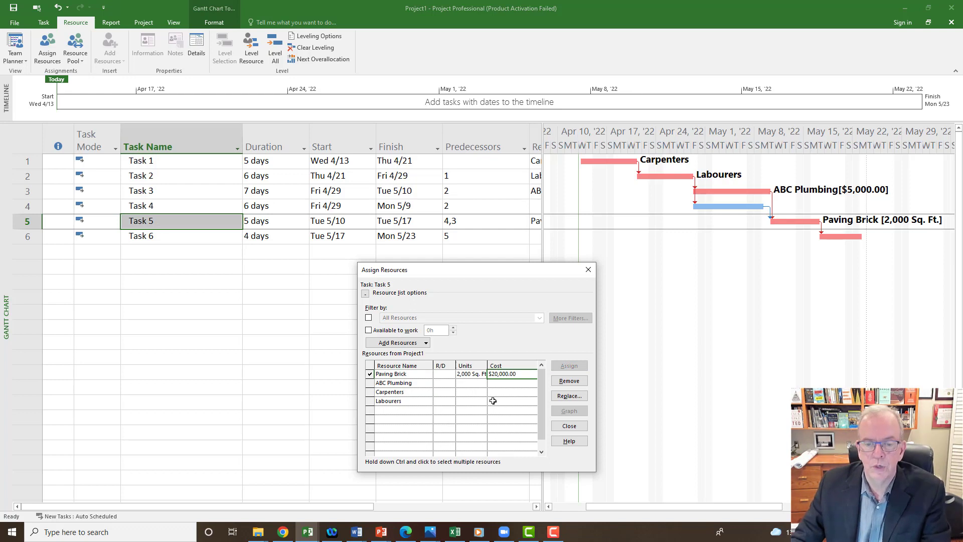
pyautogui.click(590, 270)
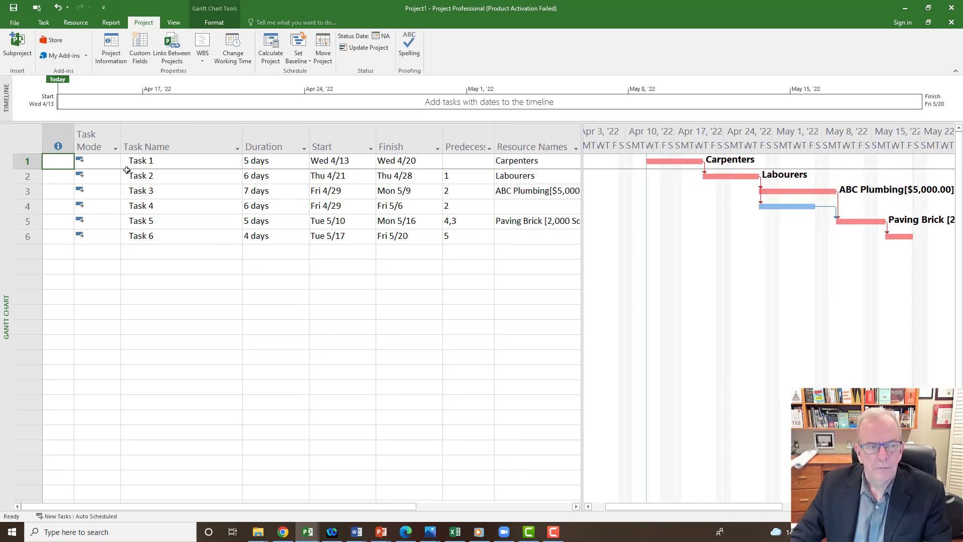
# Step: Open the Resource Usage view and examine the work hours per resource and task, particularly Labourers on Task 2 and Carpenters on Task 1
pyautogui.rightClick(6, 201)
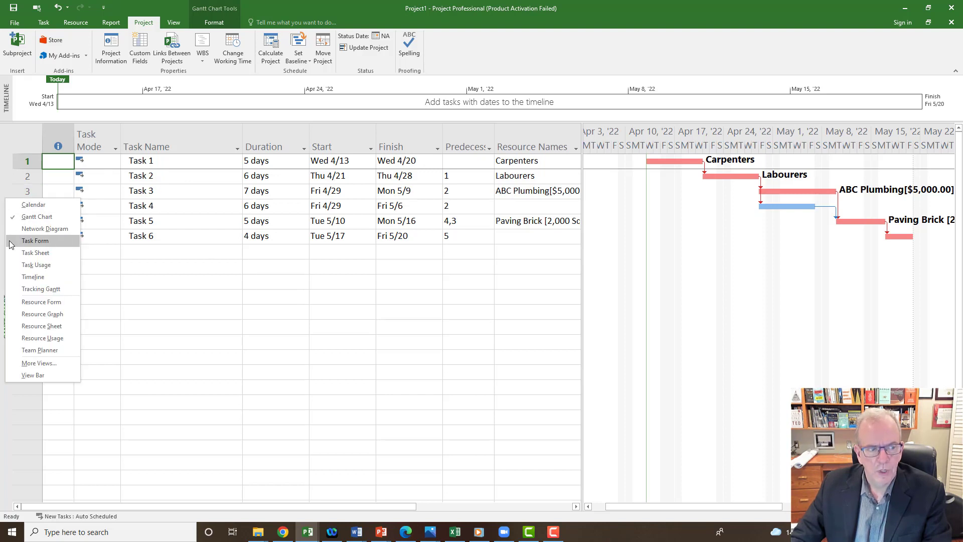
pyautogui.click(15, 343)
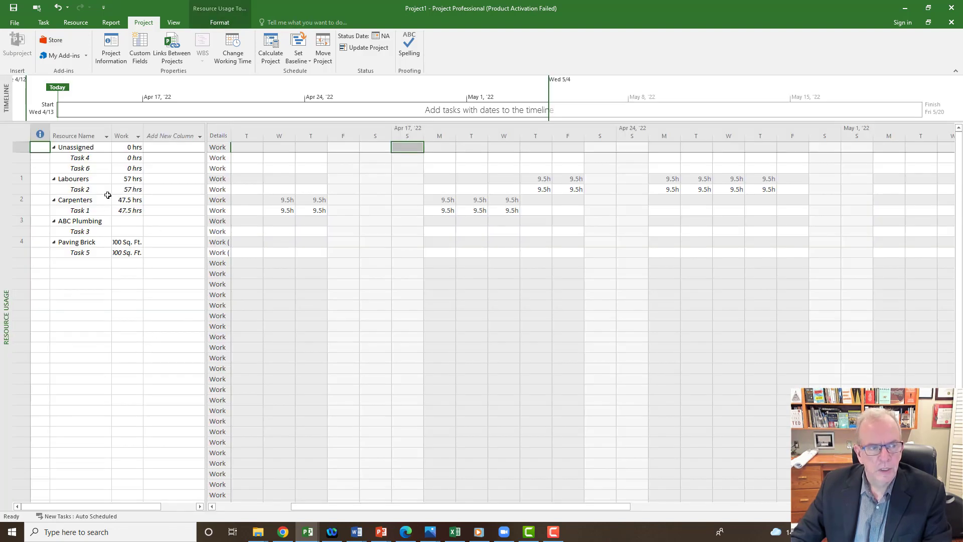
pyautogui.click(70, 182)
pyautogui.click(69, 200)
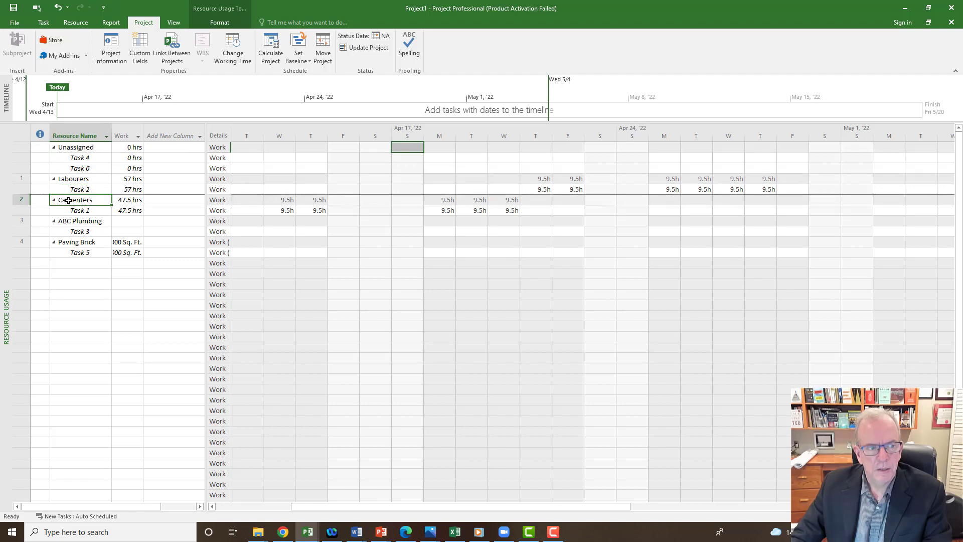
pyautogui.click(72, 221)
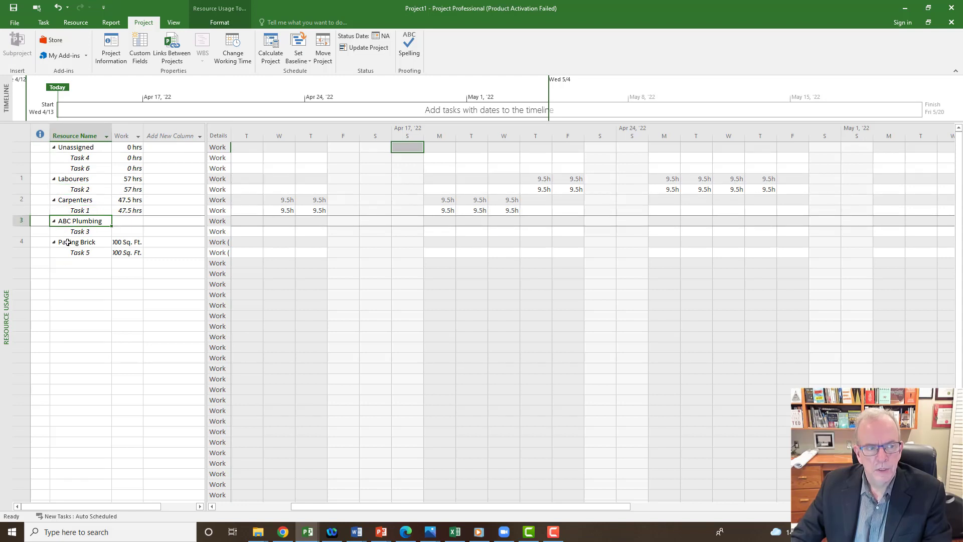
pyautogui.click(83, 191)
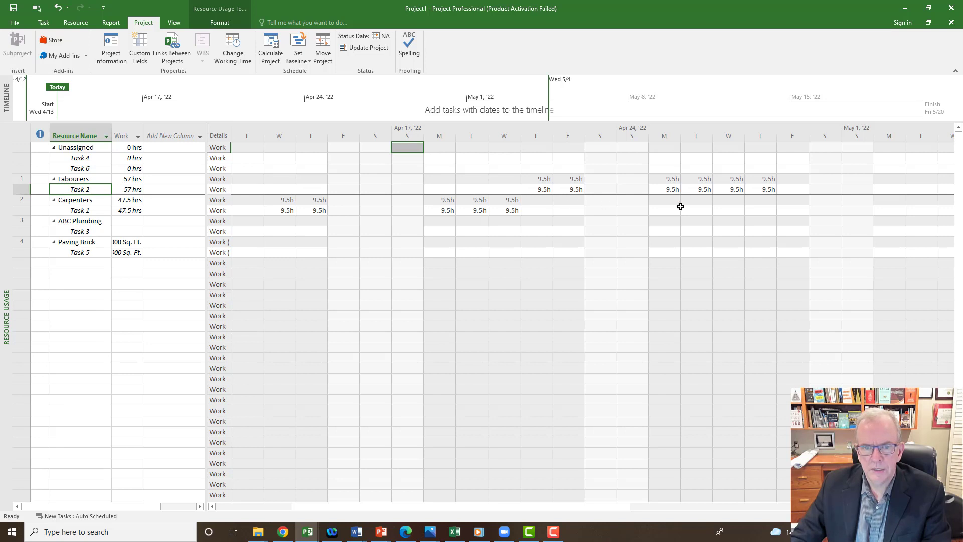
pyautogui.click(74, 212)
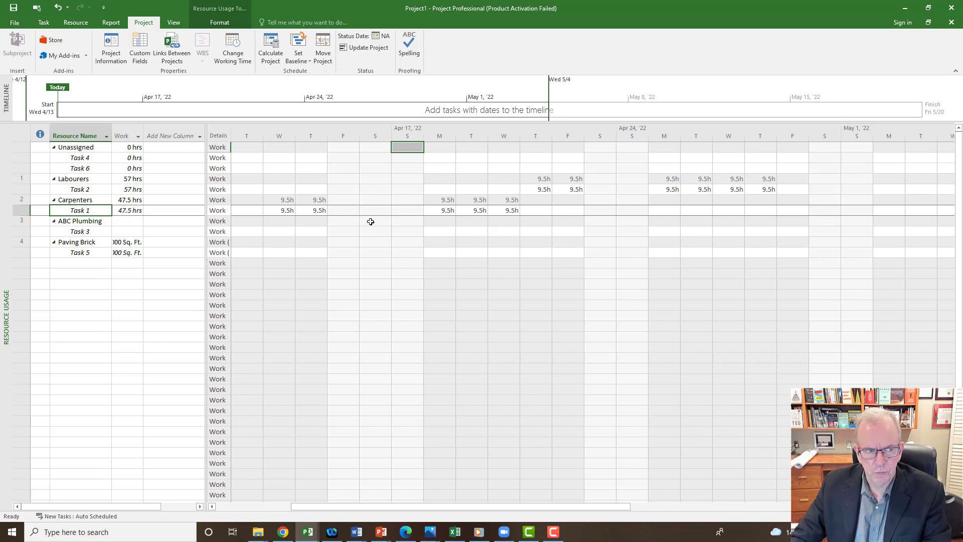
pyautogui.click(133, 211)
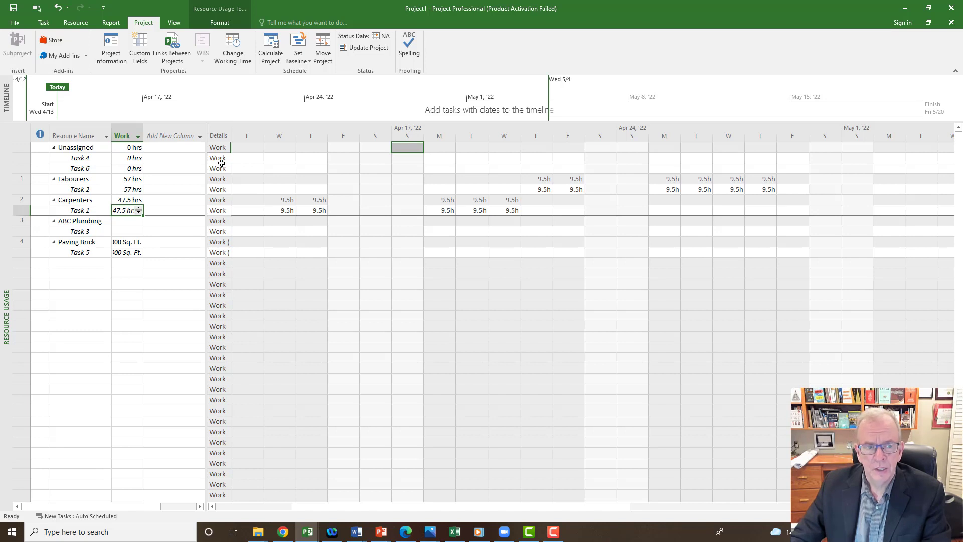
# Step: Add Cost to the time-phased details of the Resource Usage view and inspect the daily cost of Carpenters on Task 1
pyautogui.click(221, 135)
pyautogui.rightClick(221, 135)
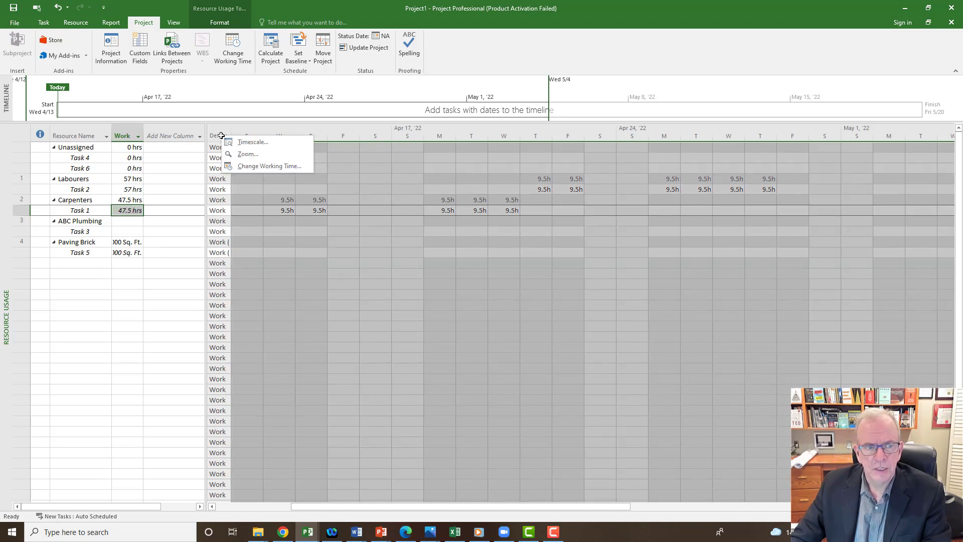
pyautogui.rightClick(221, 195)
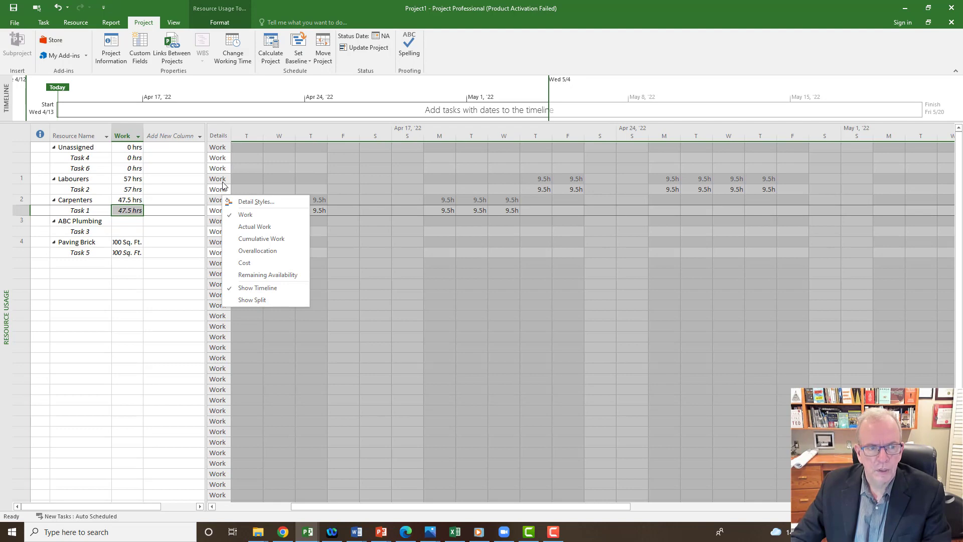
pyautogui.click(245, 263)
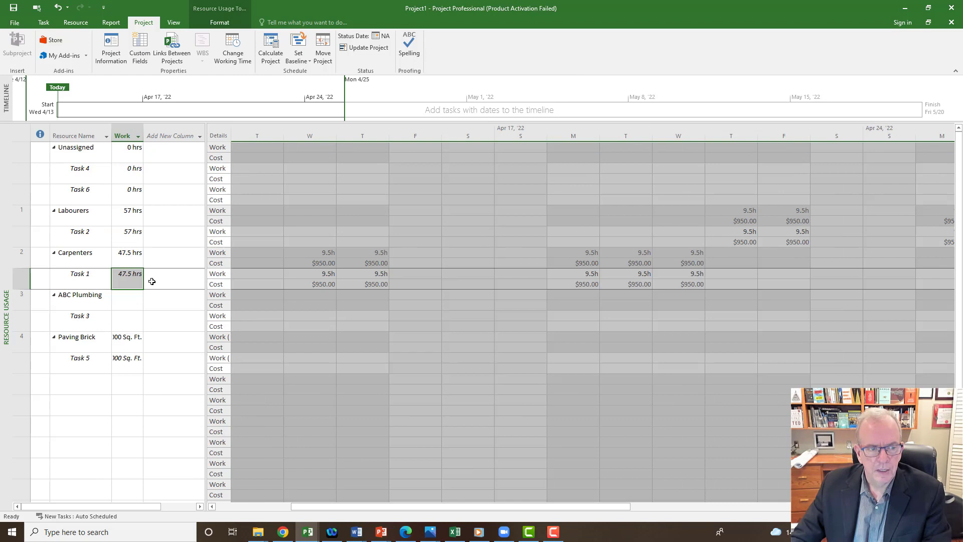
pyautogui.click(325, 284)
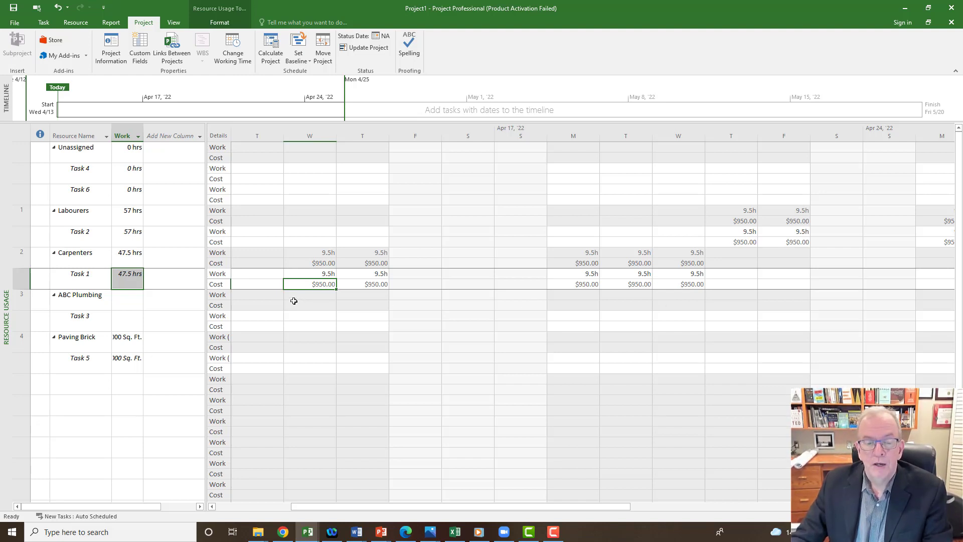
# Step: Return to the Gantt Chart view and check the Standard project calendar in the working time settings, leaving it without changes
pyautogui.rightClick(5, 190)
pyautogui.click(22, 209)
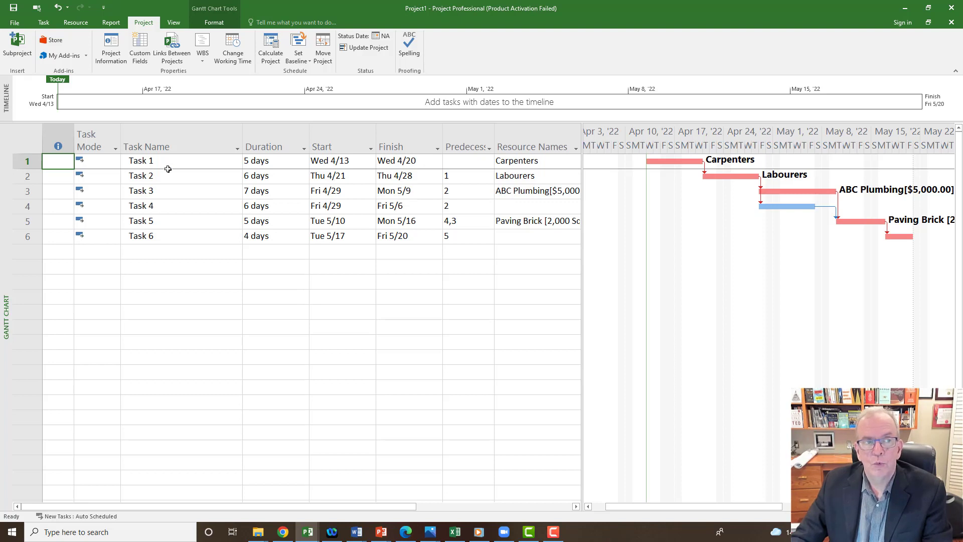
pyautogui.click(230, 50)
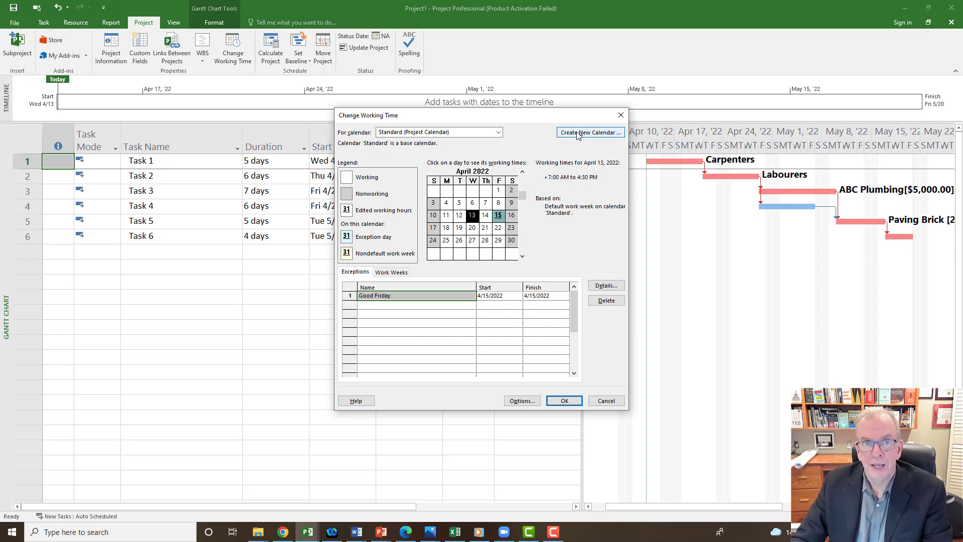
pyautogui.click(621, 116)
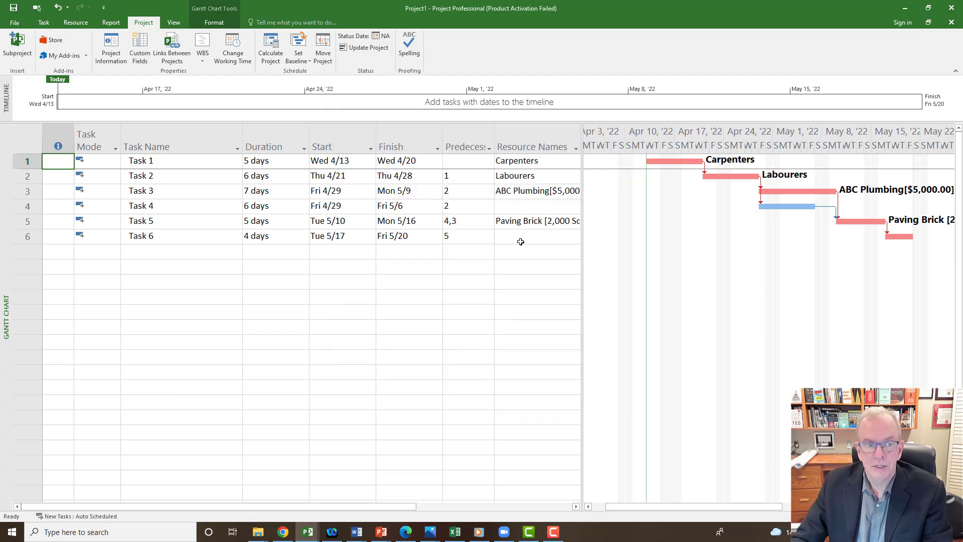
# Step: Switch to the Resource Sheet view to show the rates and base calendars of the resources
pyautogui.rightClick(9, 254)
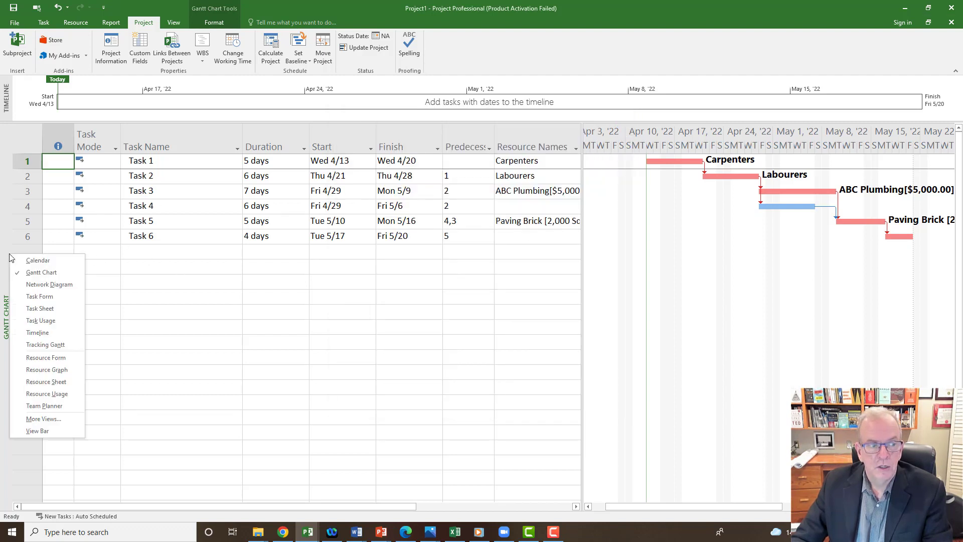
pyautogui.click(30, 382)
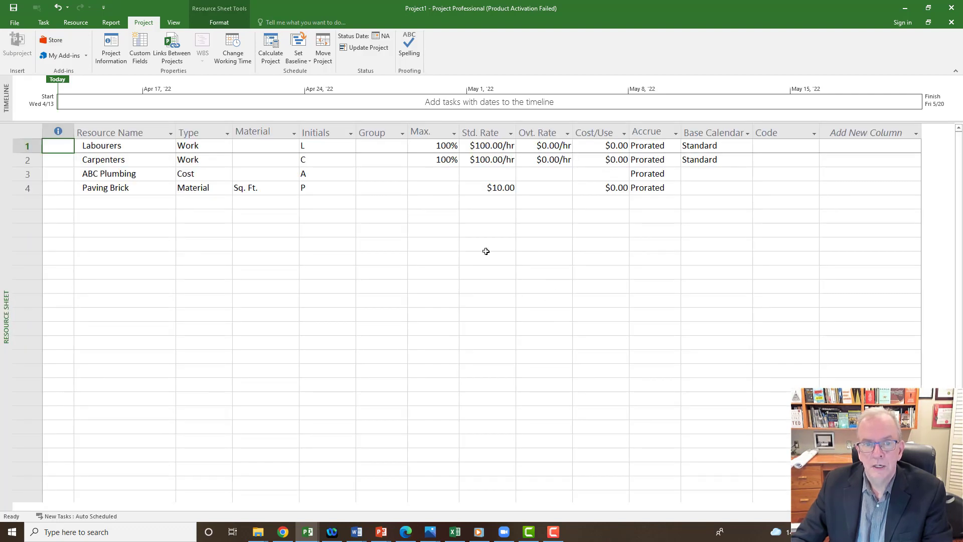
# Step: Check the base calendar choices available for the Labourers resource, keeping Standard
pyautogui.click(188, 148)
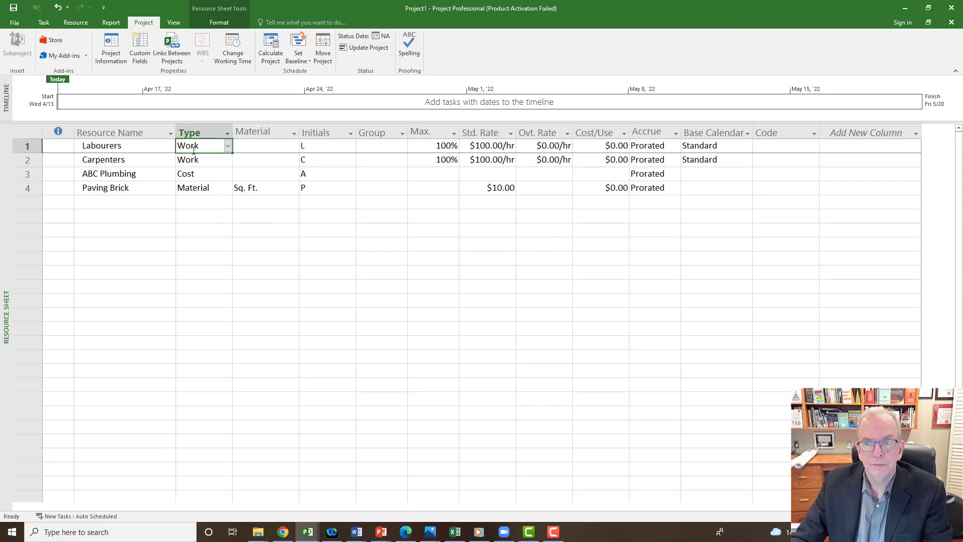
pyautogui.click(725, 148)
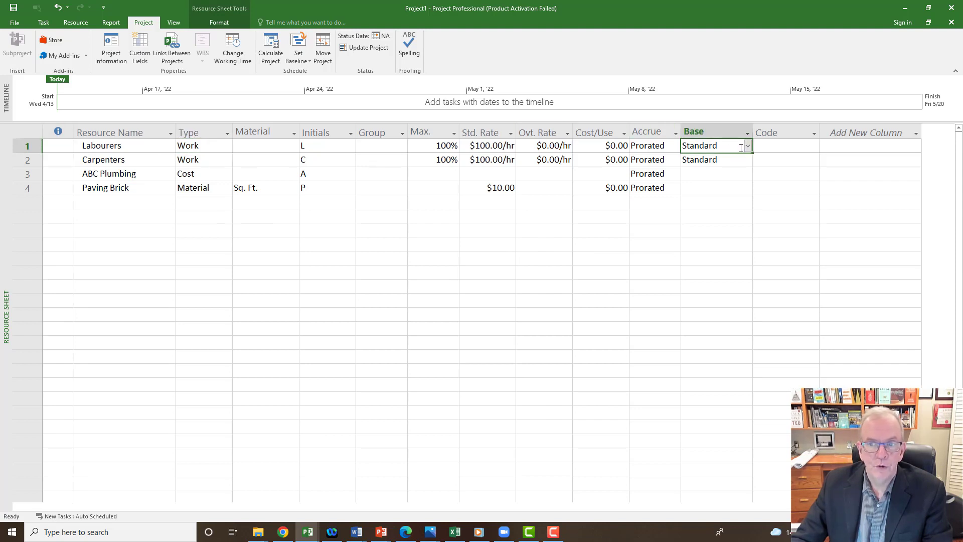
pyautogui.click(747, 146)
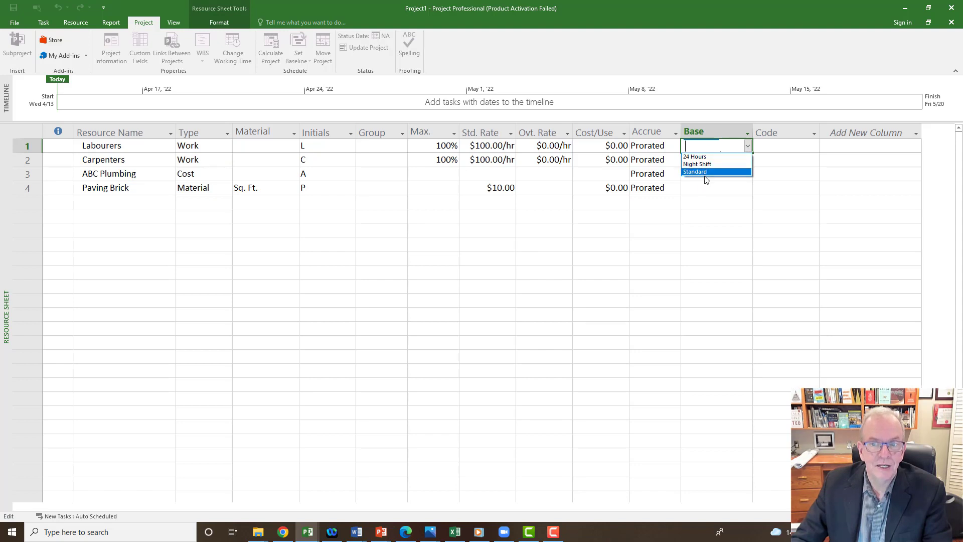
pyautogui.click(706, 146)
pyautogui.click(142, 145)
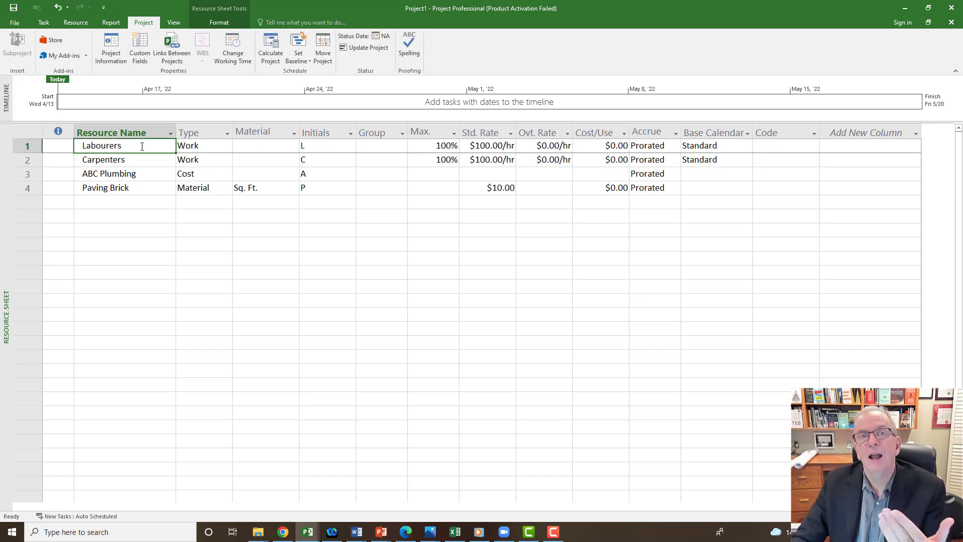
# Step: Return to the Gantt Chart view and add Task 7 below Task 6 with a duration of 3 days
pyautogui.rightClick(5, 227)
pyautogui.click(20, 246)
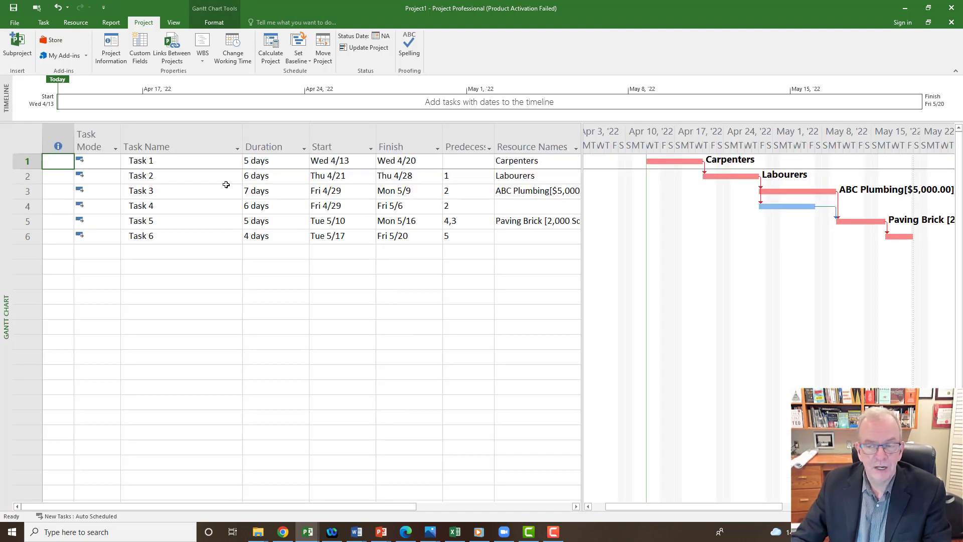
pyautogui.click(199, 254)
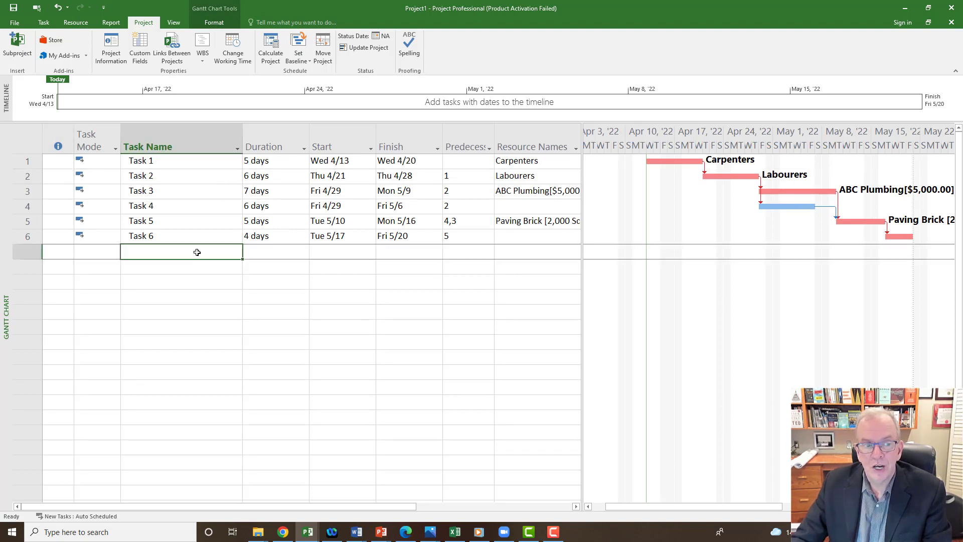
pyautogui.write('t')
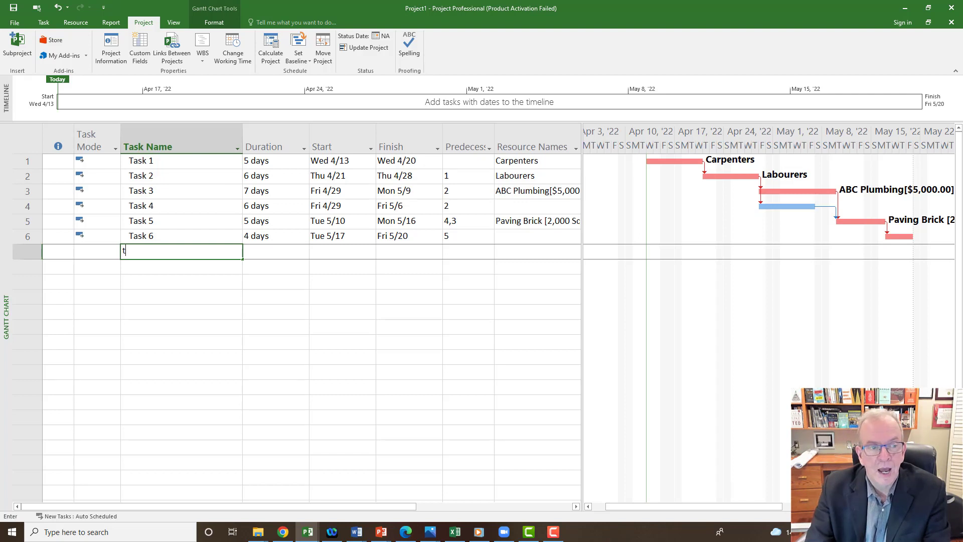
pyautogui.write('a')
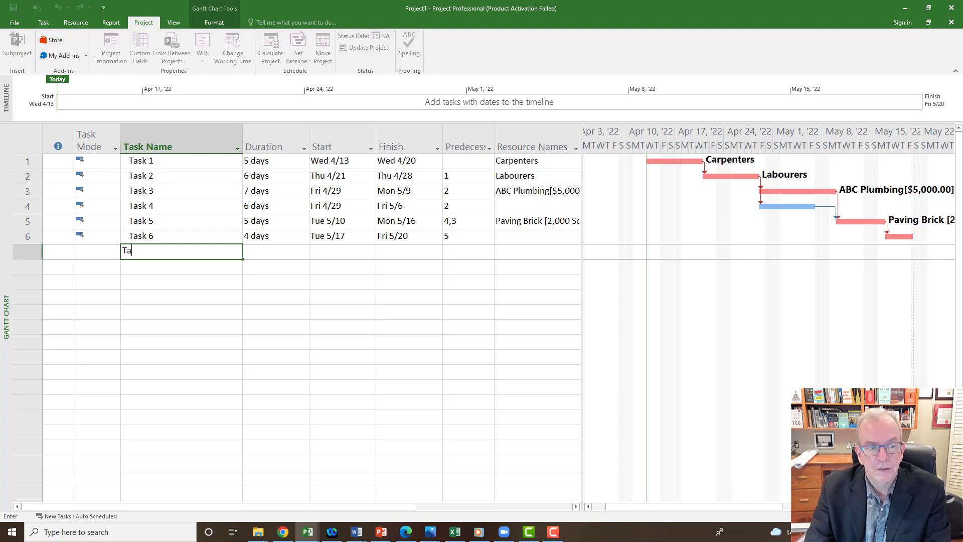
pyautogui.write('sk 7')
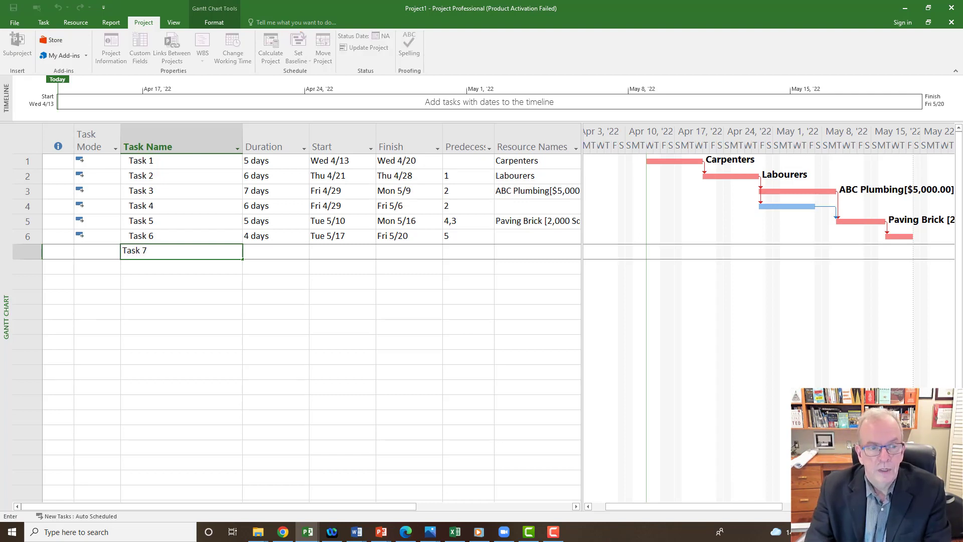
pyautogui.press('Tab')
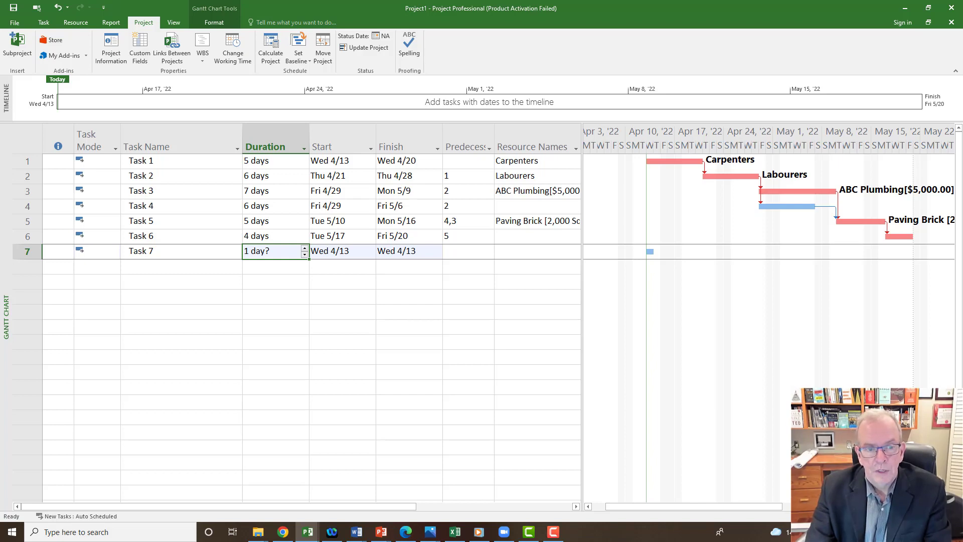
pyautogui.write('3')
pyautogui.press('Return')
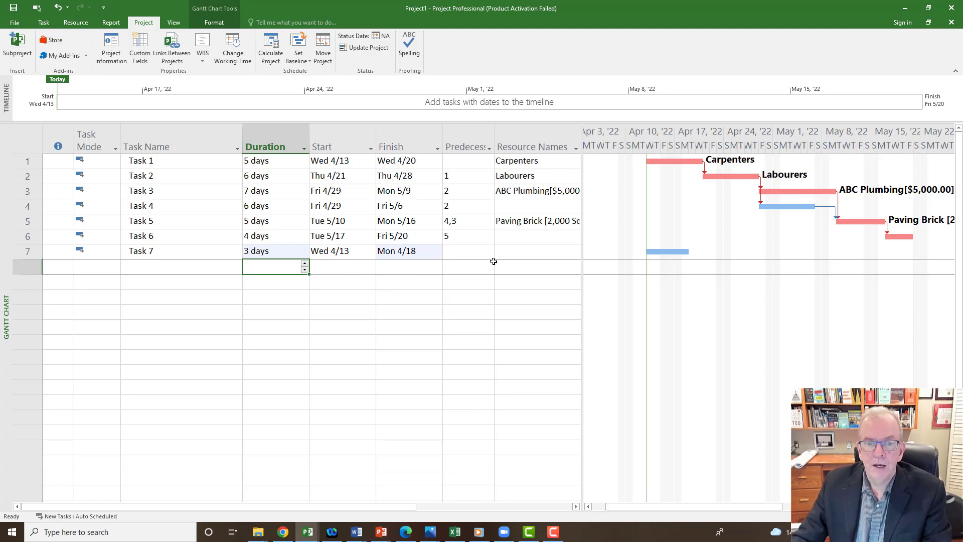
# Step: Make task 6 the predecessor of Task 7
pyautogui.click(467, 252)
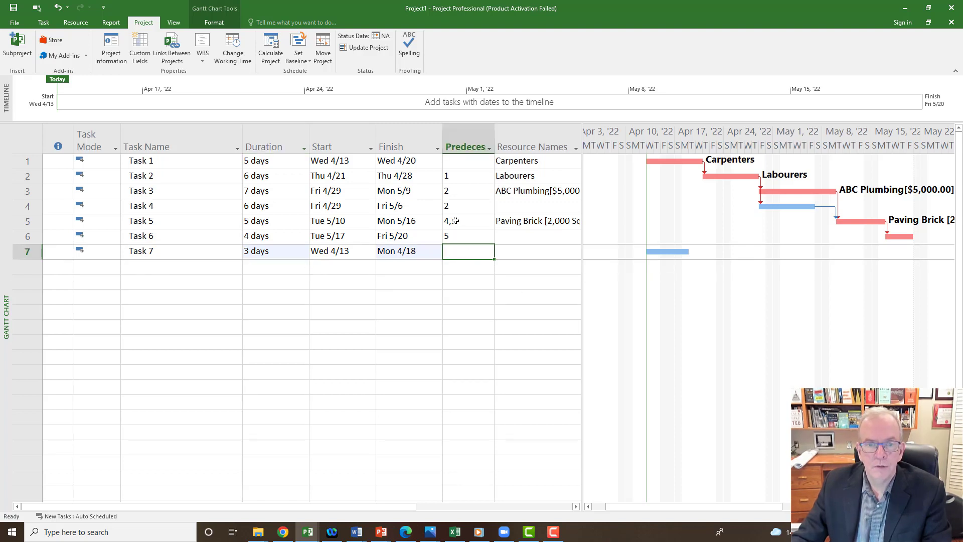
pyautogui.write('6')
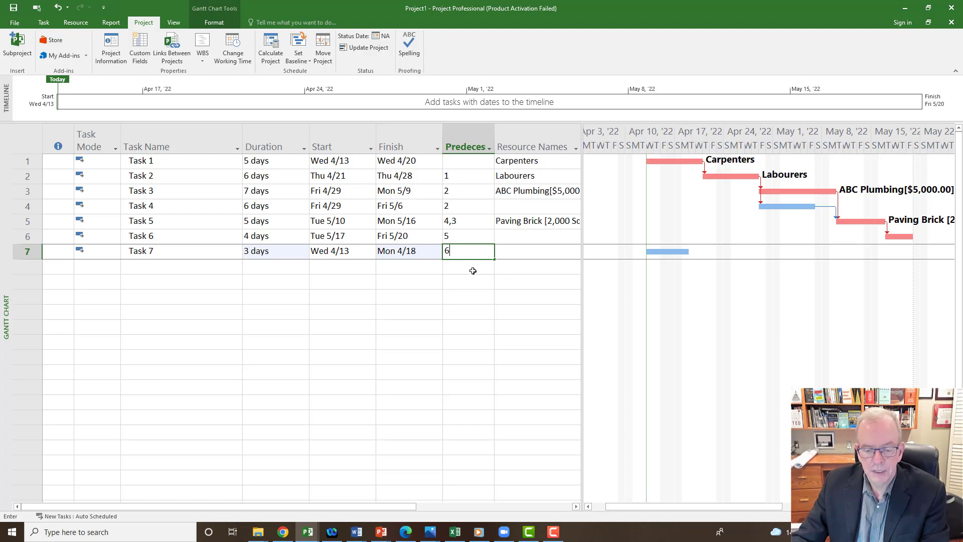
pyautogui.click(450, 313)
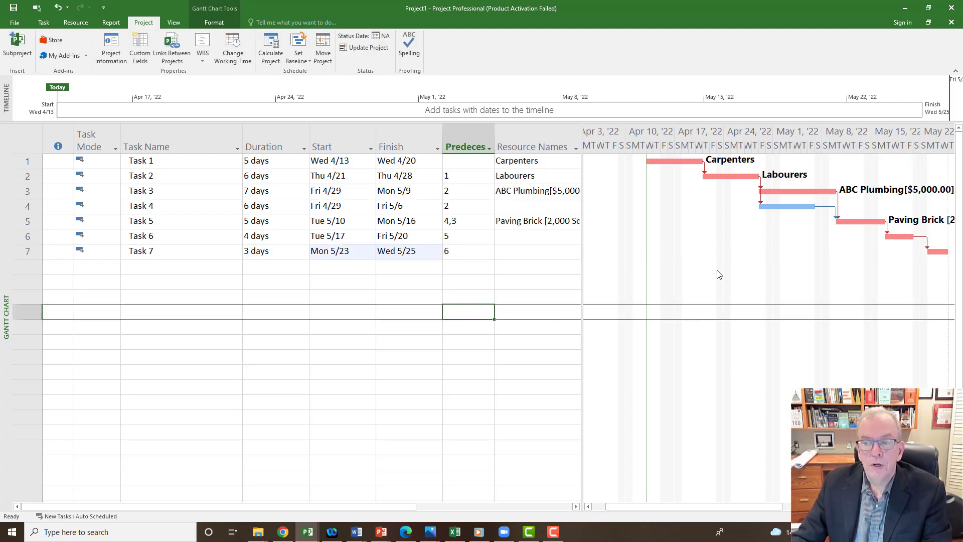
# Step: Set the lag of the Finish-to-Start link between Task 6 and Task 7 to -1 day
pyautogui.doubleClick(926, 241)
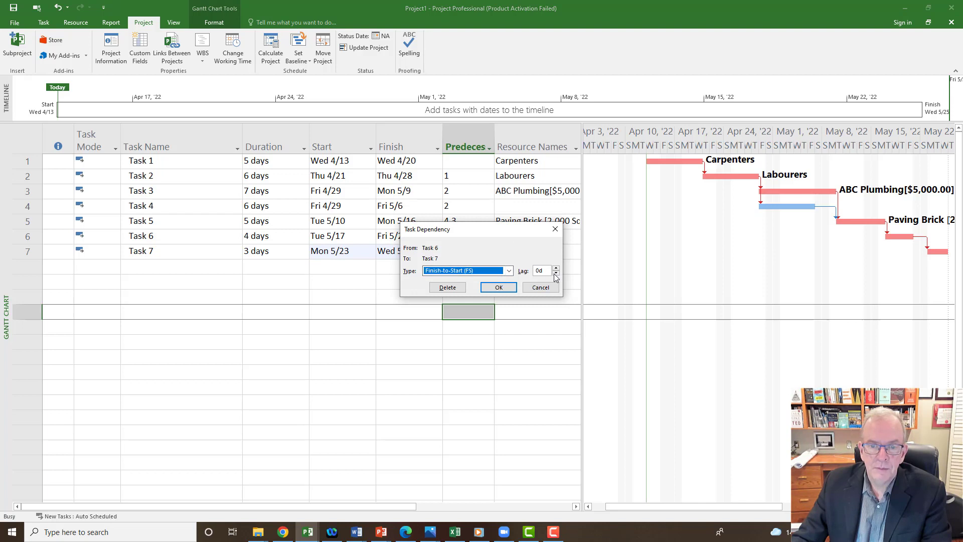
pyautogui.click(555, 273)
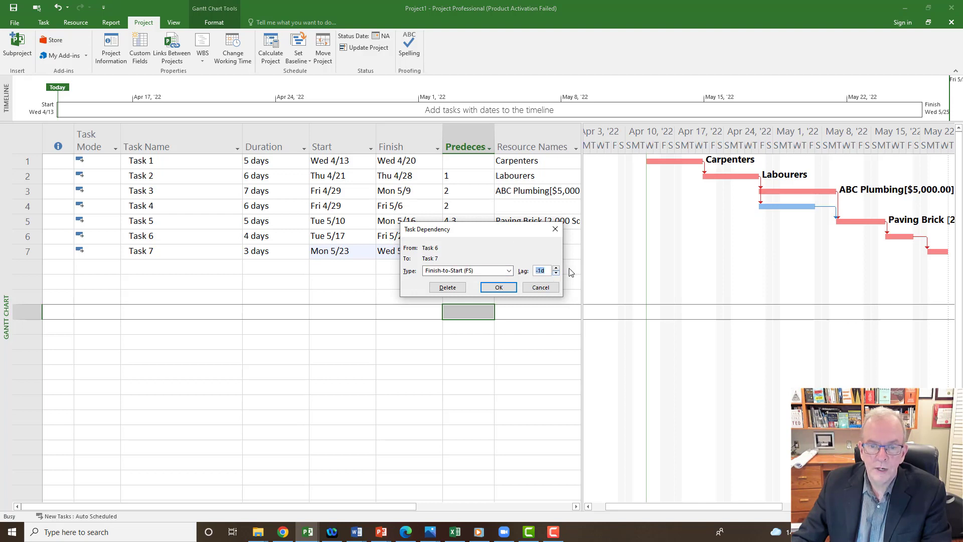
pyautogui.click(499, 288)
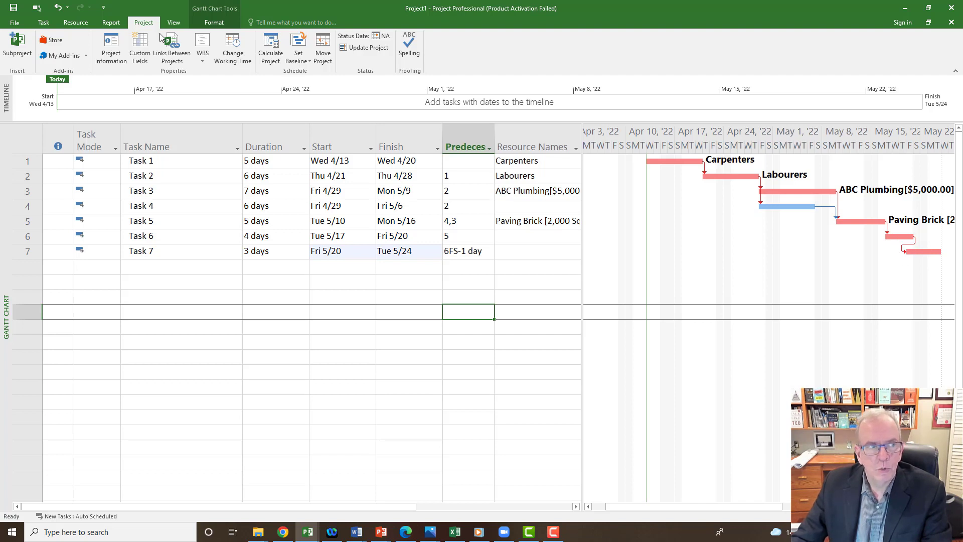
# Step: Review the project's Schedule options for default times, hours per day and hours per week, and leave without changes
pyautogui.click(14, 23)
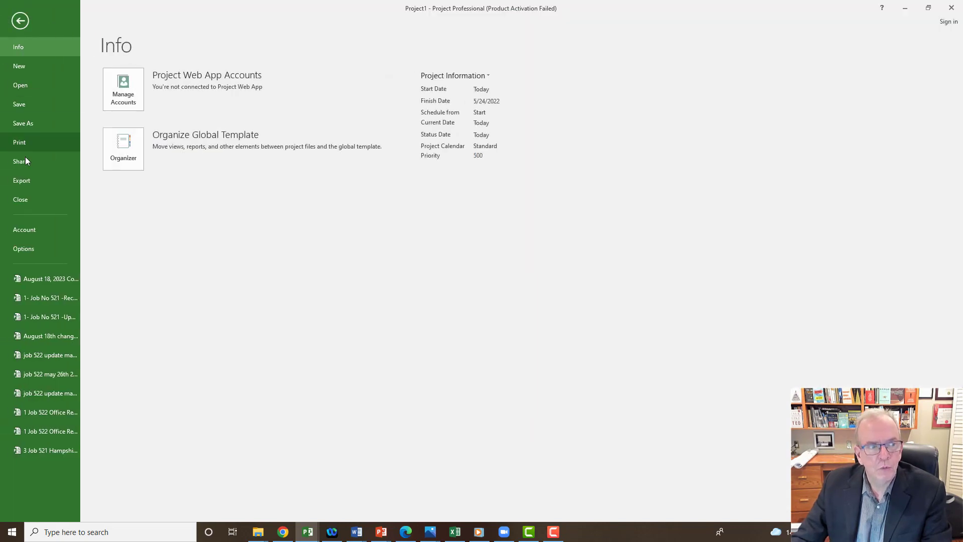
pyautogui.click(18, 248)
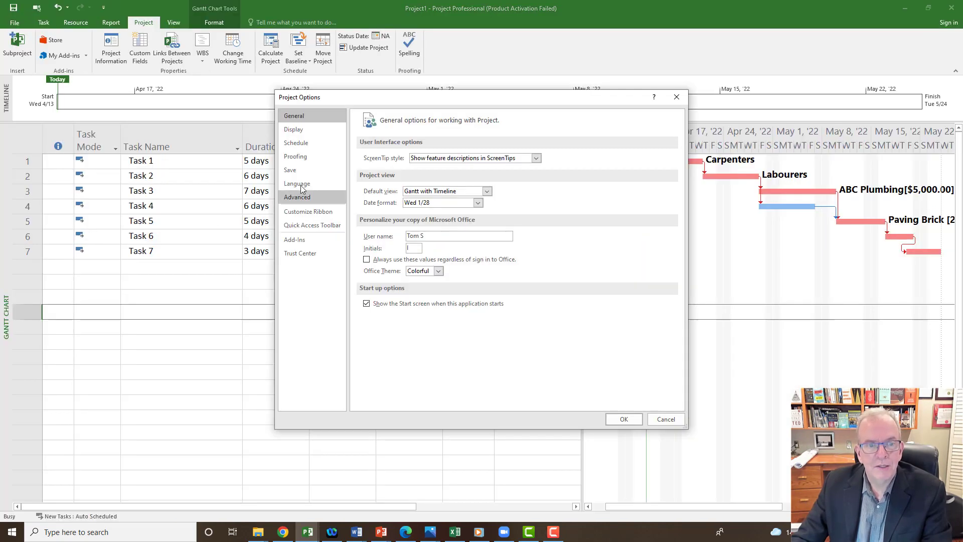
pyautogui.click(297, 143)
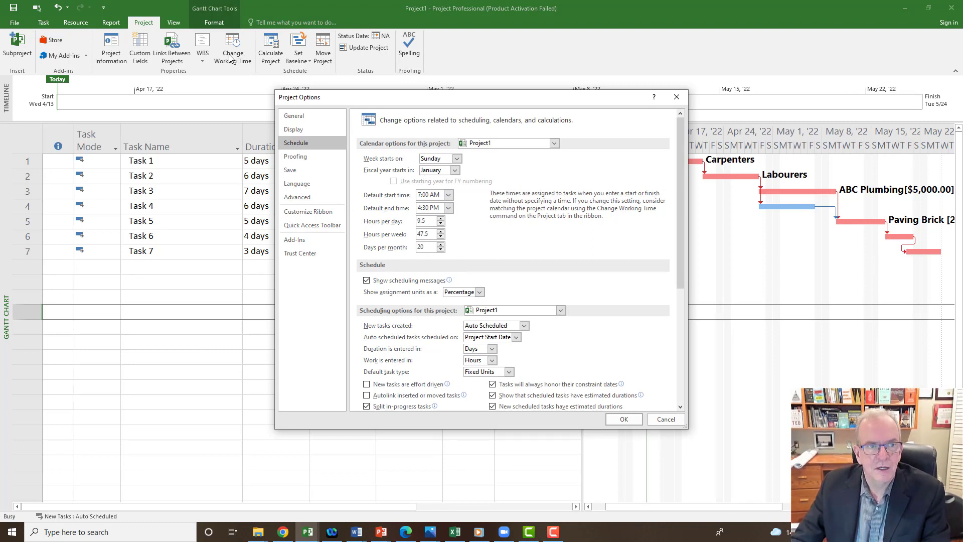
pyautogui.click(677, 97)
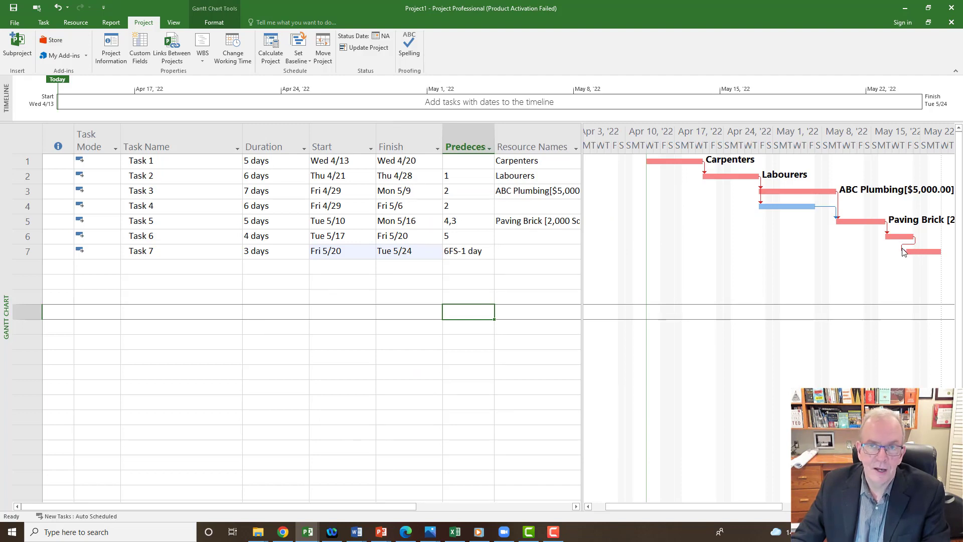
# Step: Inspect the link details between Task 6 and Task 7 on the Gantt bars
pyautogui.moveTo(903, 254)
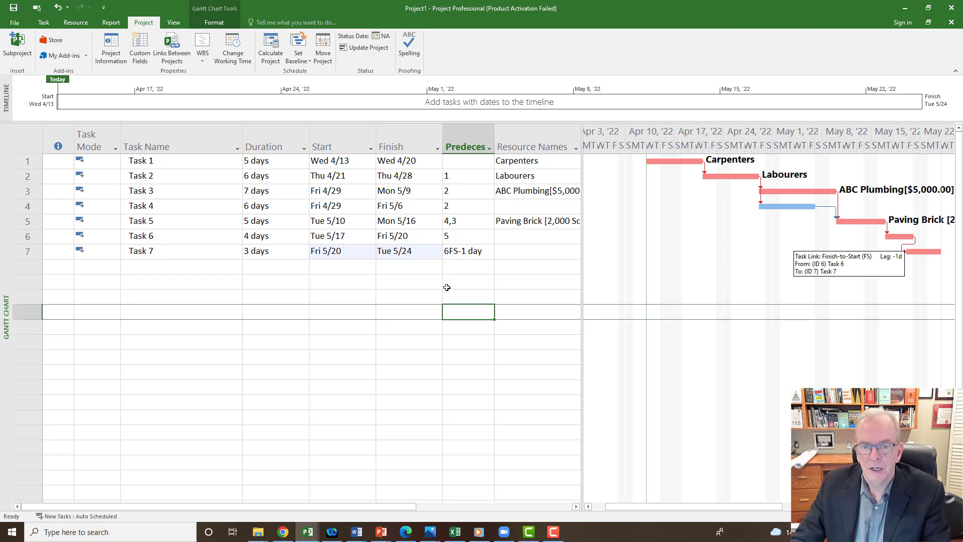
pyautogui.click(358, 280)
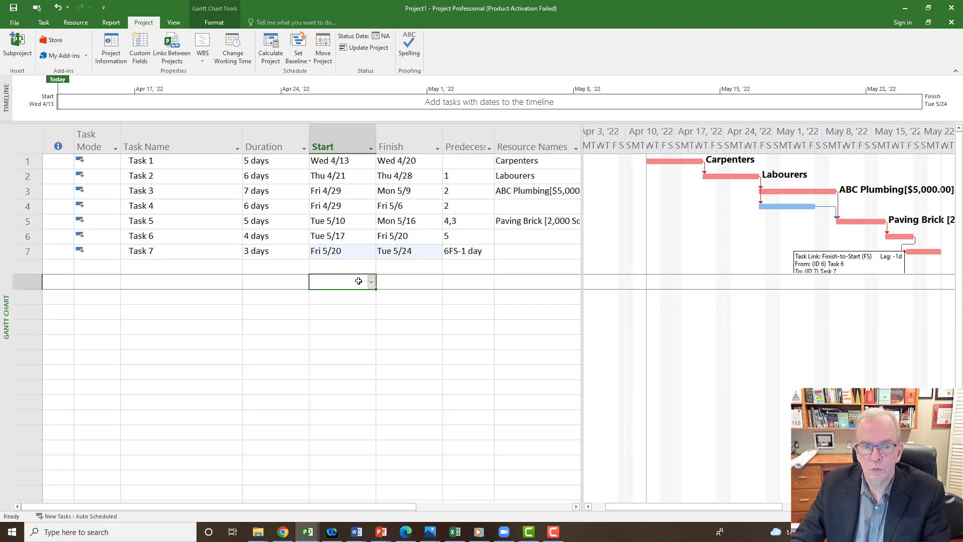
pyautogui.click(266, 309)
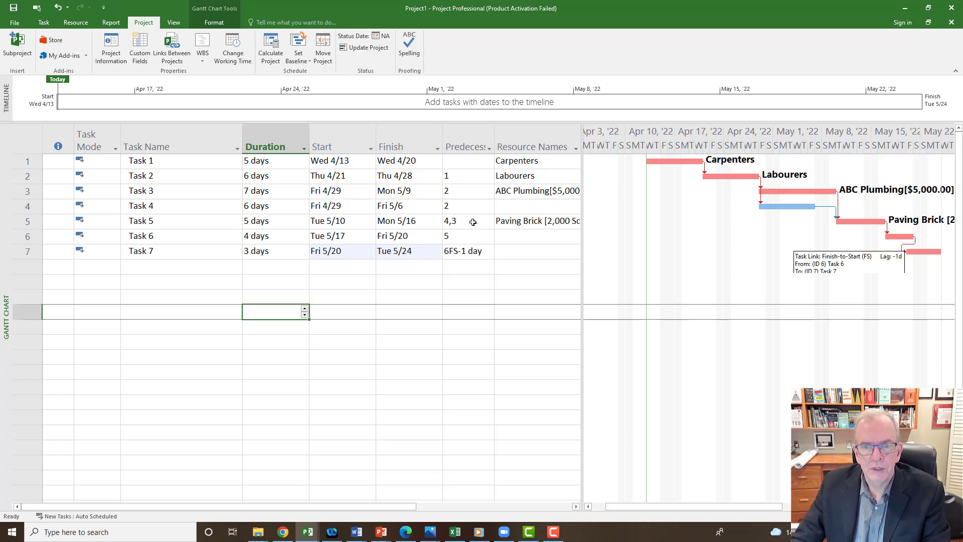
# Step: Switch the task table to the Cost table and examine the total cost of Task 1 alongside the Gantt bars
pyautogui.click(29, 130)
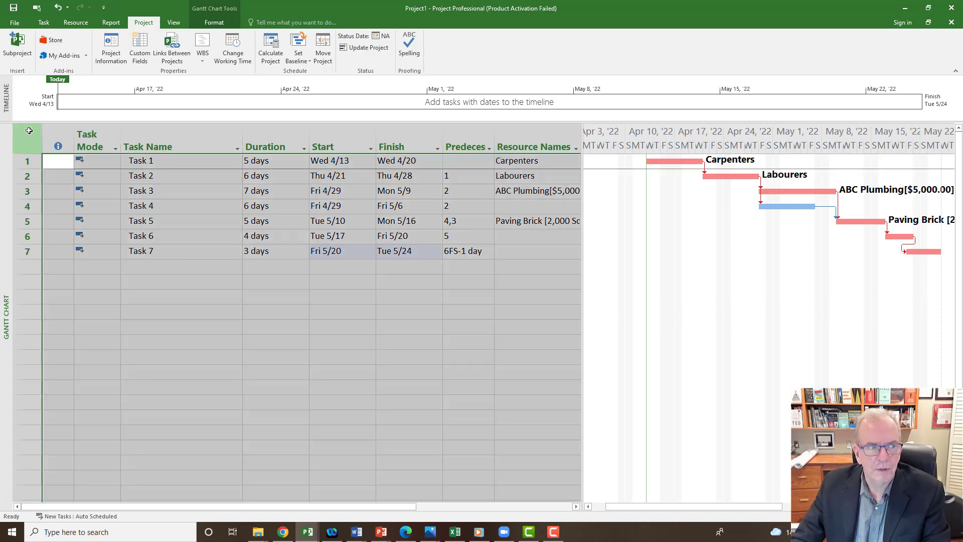
pyautogui.rightClick(31, 140)
pyautogui.click(50, 153)
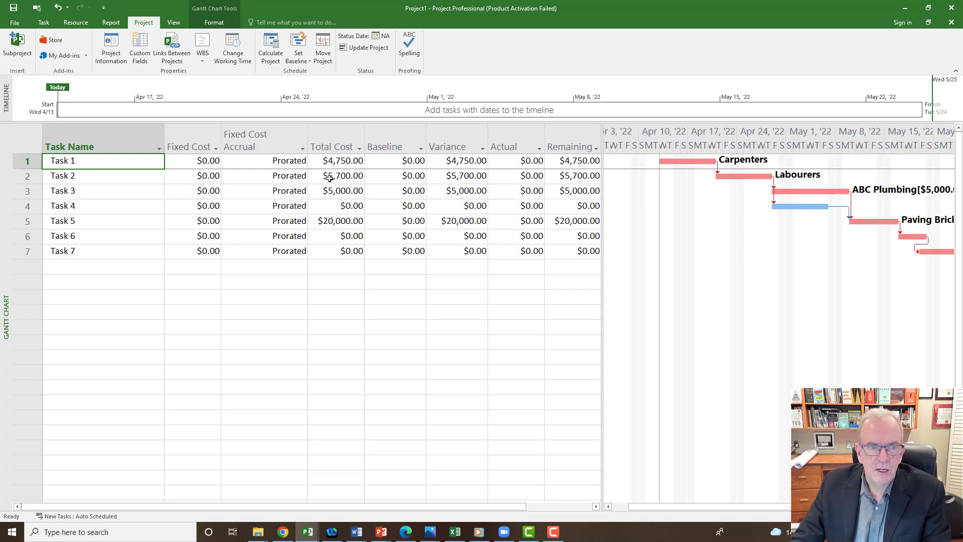
pyautogui.click(333, 163)
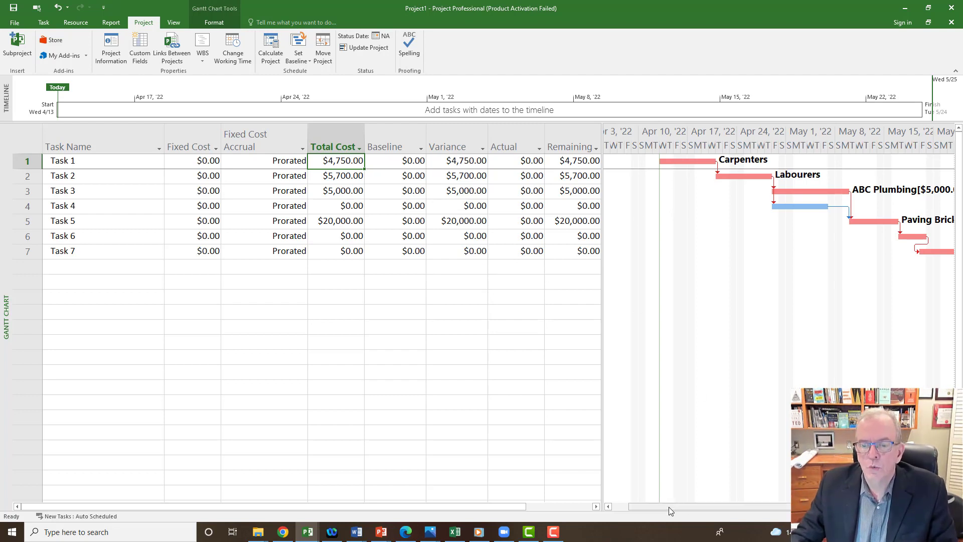
pyautogui.moveTo(665, 510); pyautogui.dragTo(687, 508)
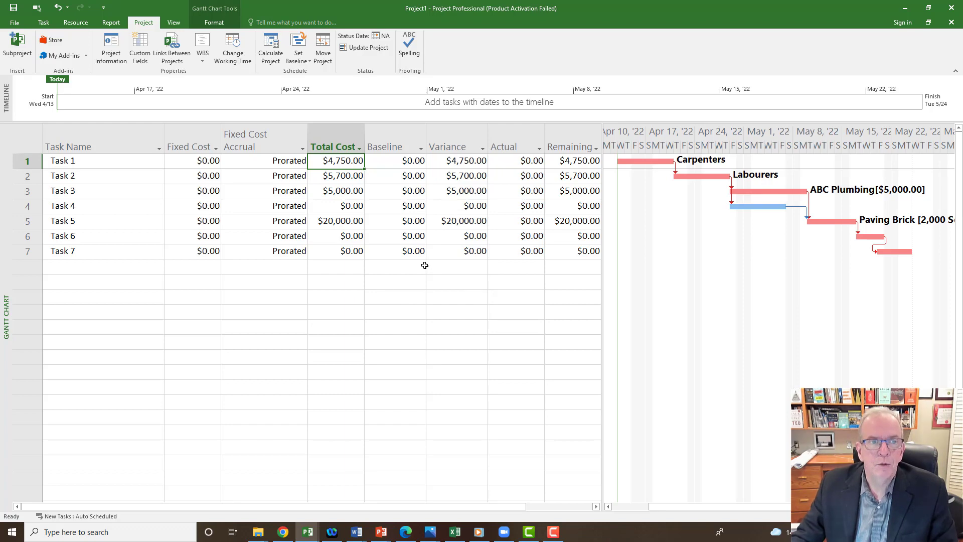
# Step: Recheck the Standard calendar's working times and the project's Schedule options, leaving both without changes
pyautogui.click(234, 48)
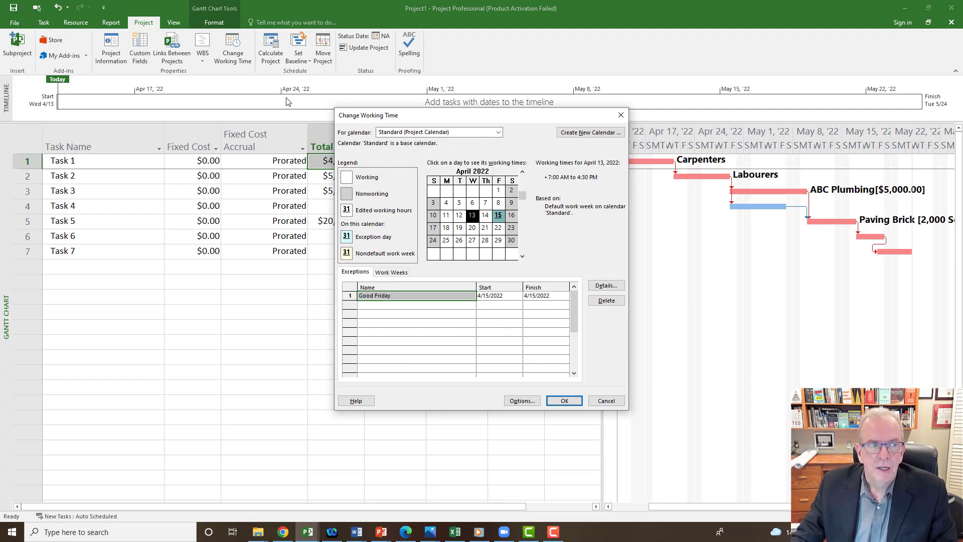
pyautogui.click(621, 116)
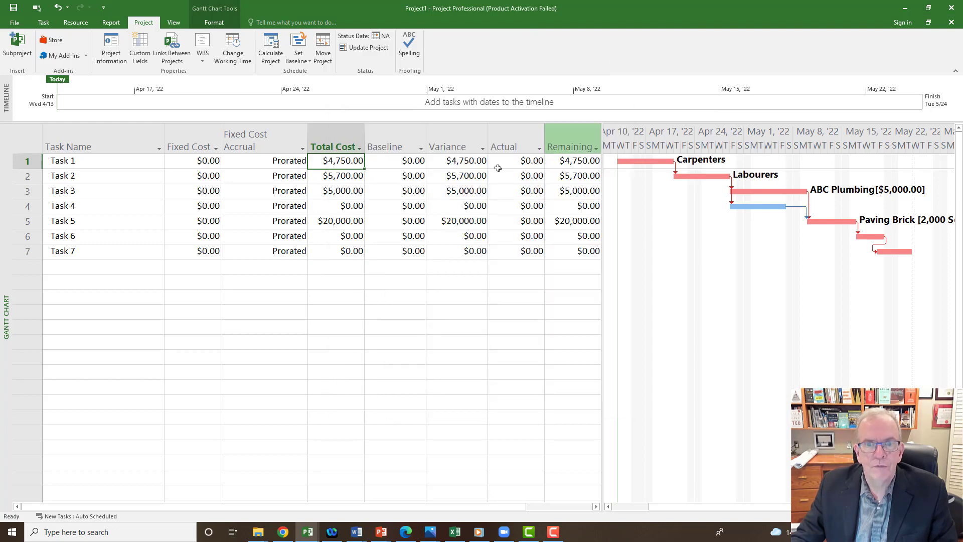
pyautogui.click(14, 23)
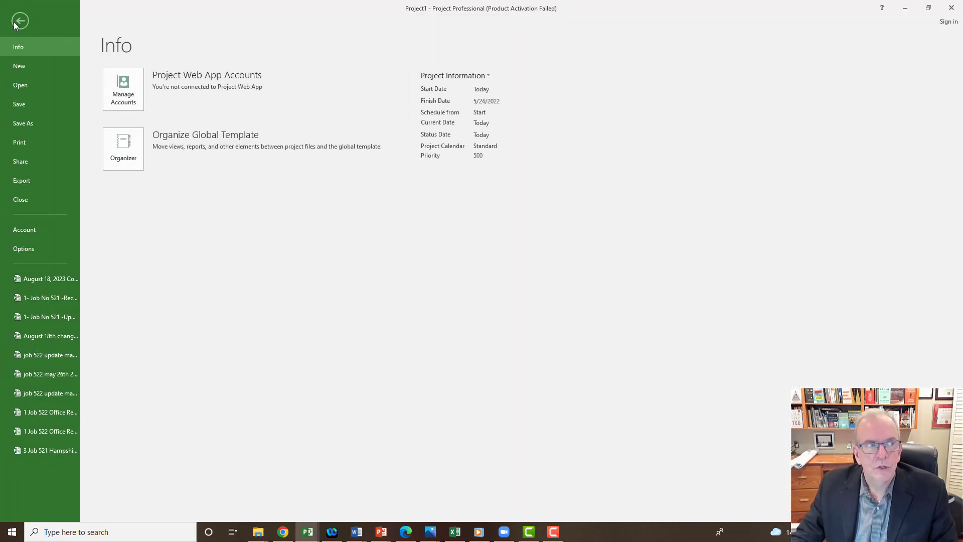
pyautogui.click(32, 244)
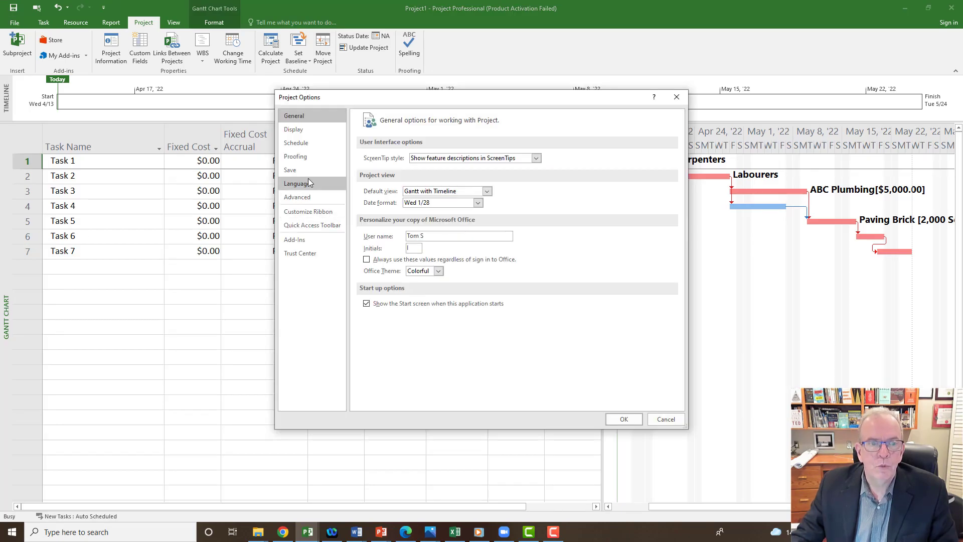
pyautogui.click(308, 144)
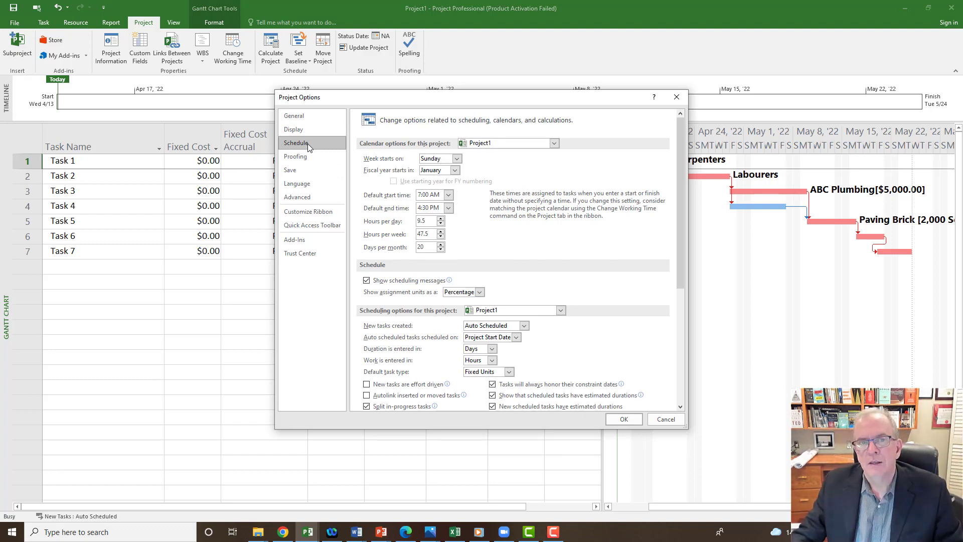
pyautogui.click(677, 99)
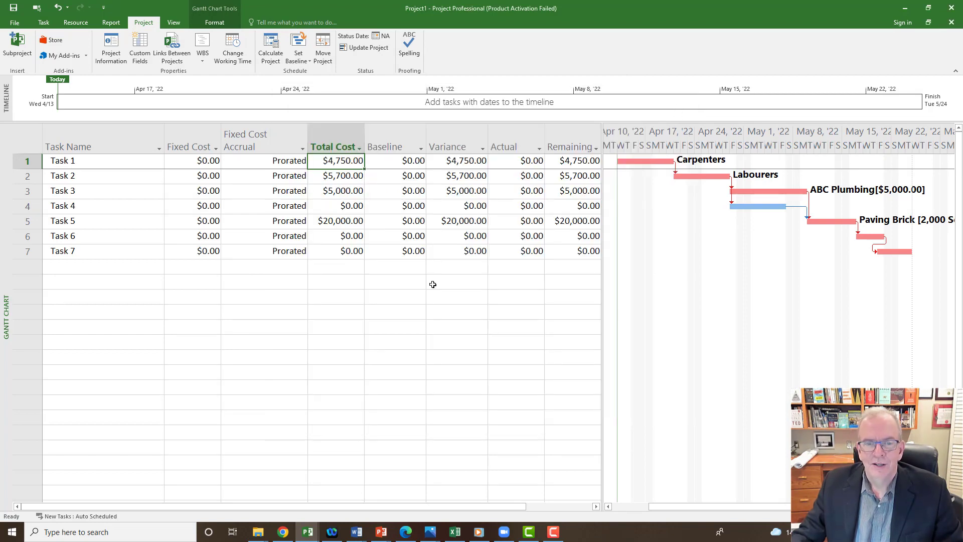